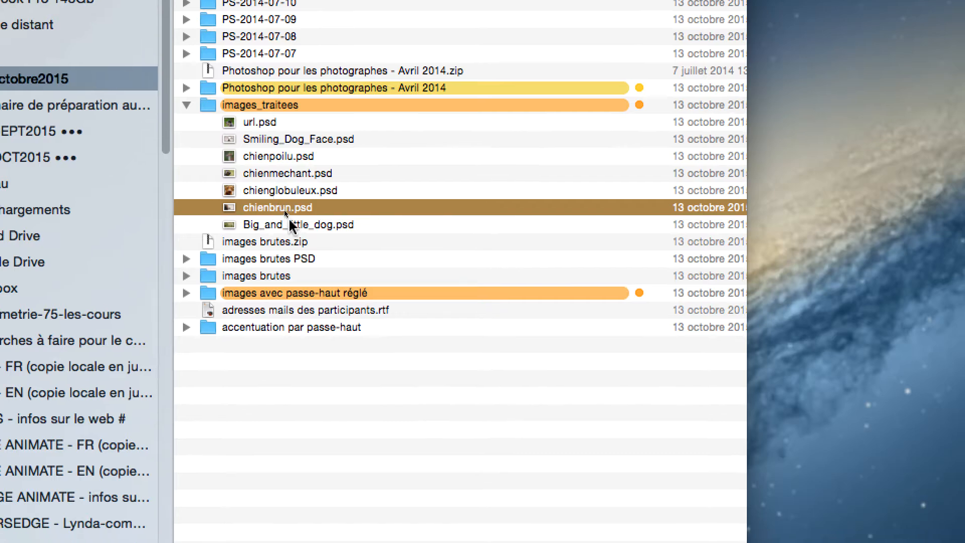
Examine the PSD files in the images_traitees folder, collapse it and check the "images avec passe-haut réglé" folder
left_click(288, 234)
left_click(288, 200)
left_click(287, 183)
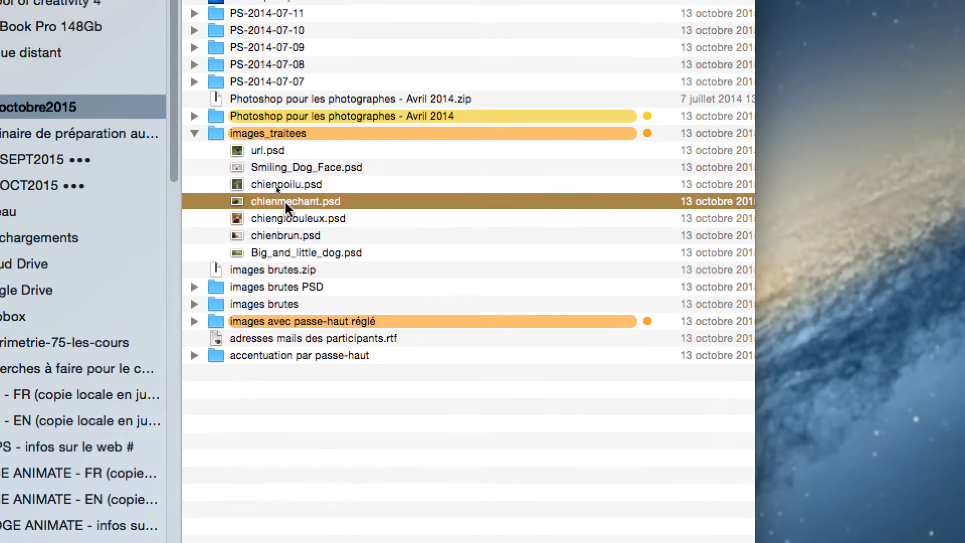
left_click(282, 184)
left_click(281, 167)
left_click(279, 150)
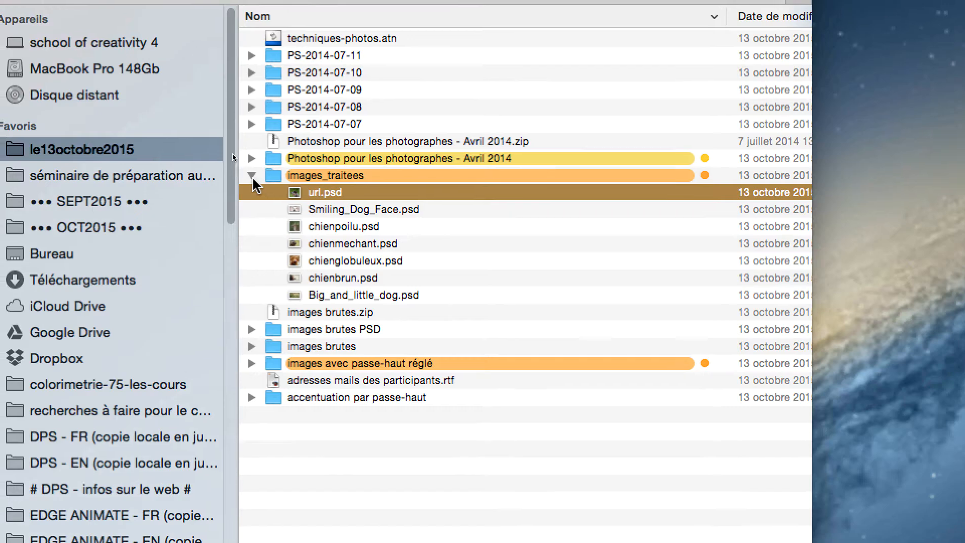
left_click(203, 165)
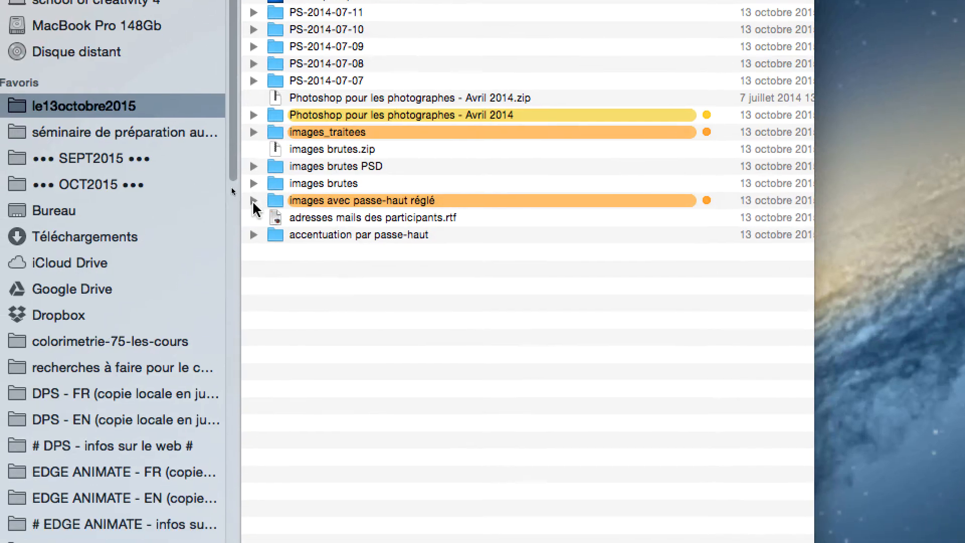
left_click(253, 200)
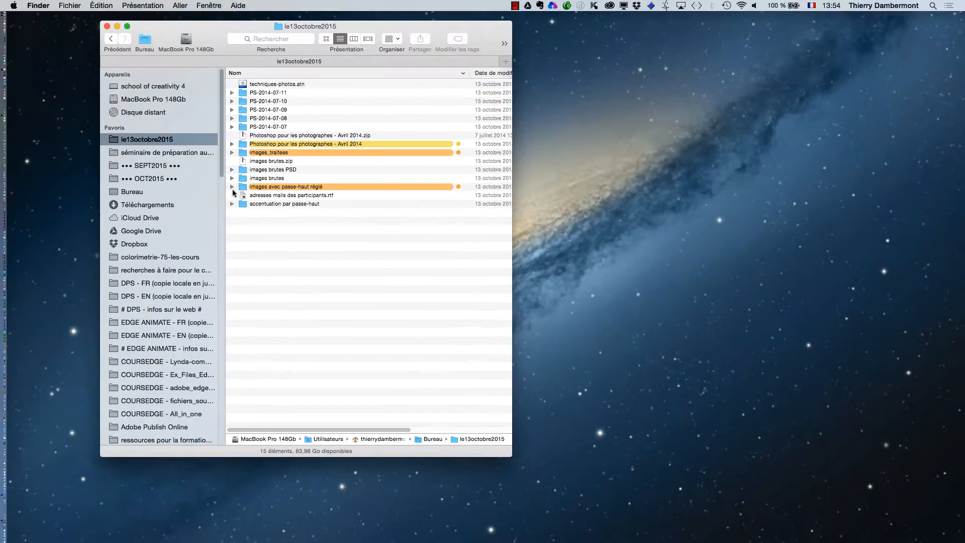
Switch to Adobe Photoshop CC 2015 and close the floating Calques panel
key("super+Tab")
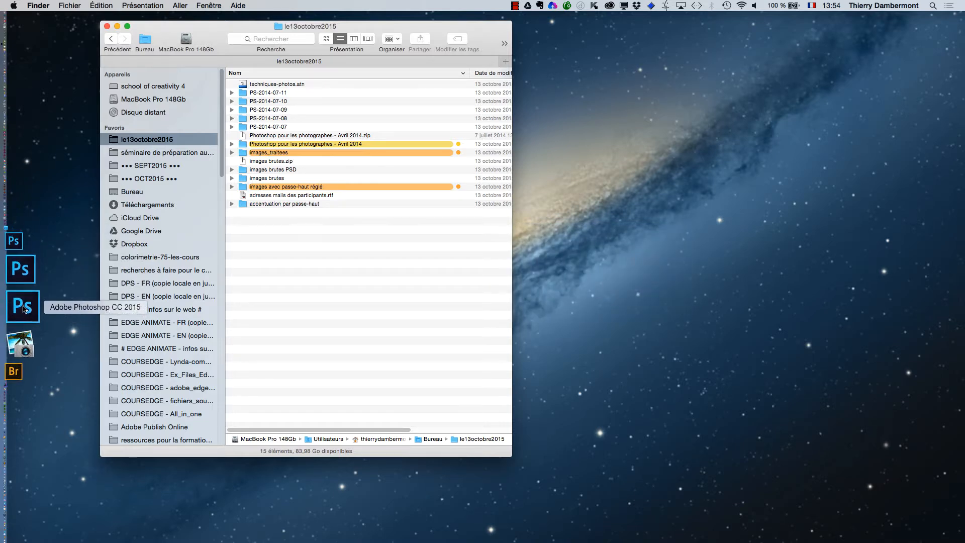
left_click(24, 308)
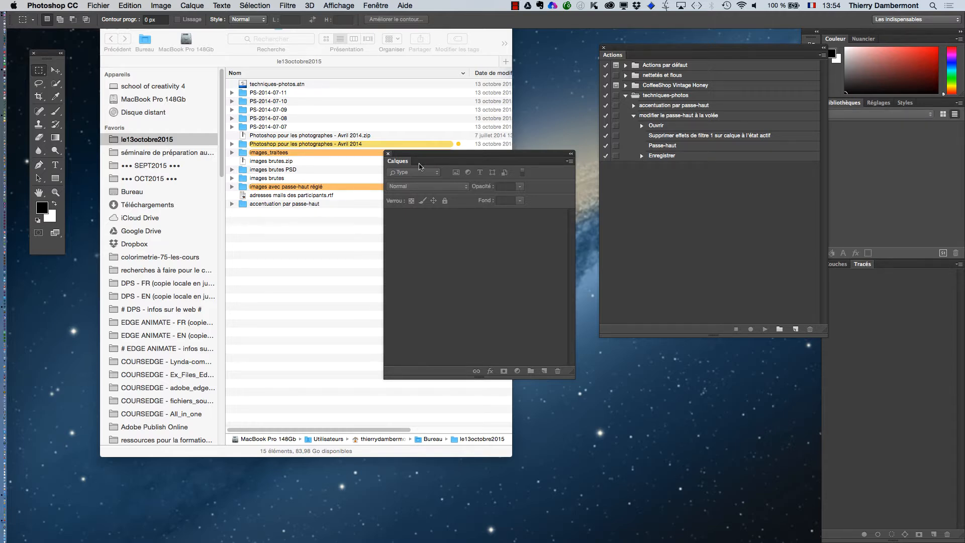
left_click(388, 154)
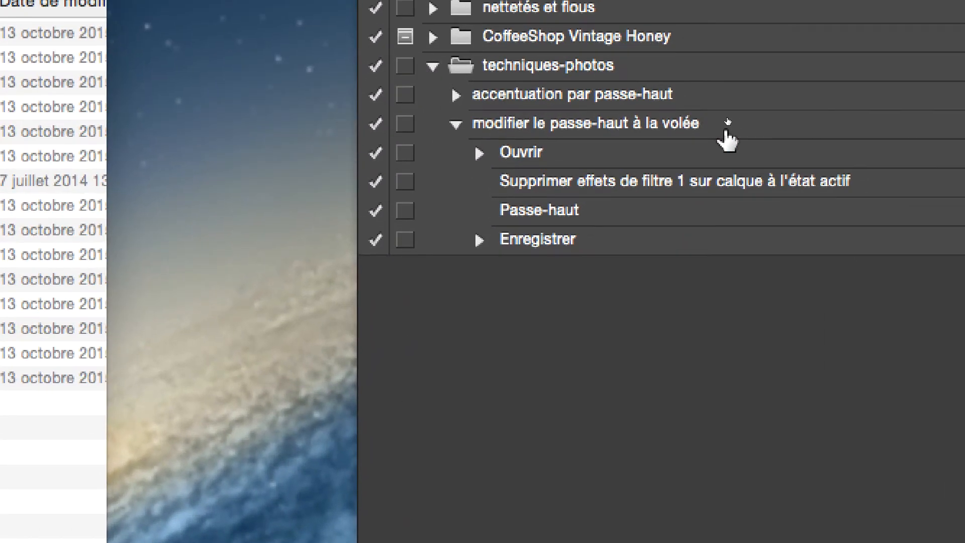
Expand the Ouvrir command of the action "modifier le passe-haut à la volée" and widen the Actions panel to read its file path
left_click(727, 130)
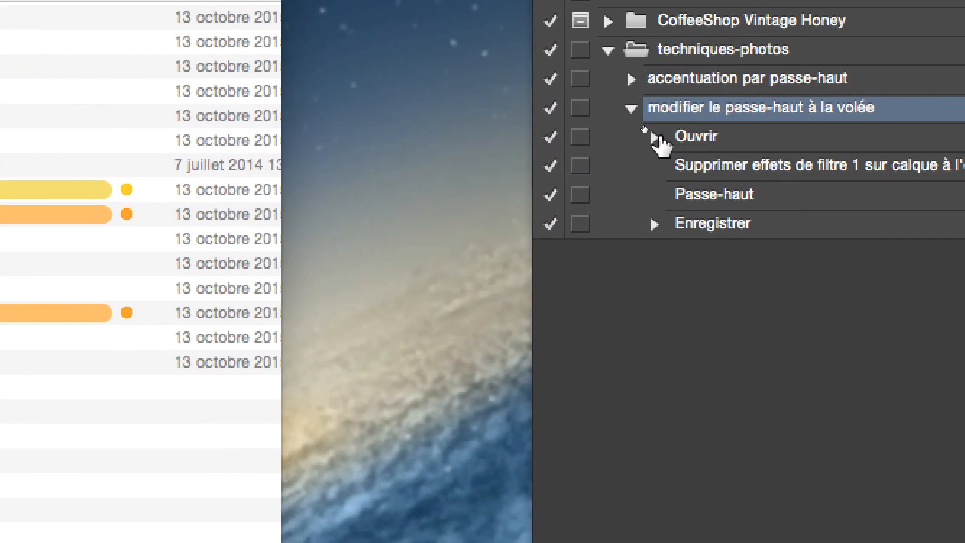
left_click(479, 152)
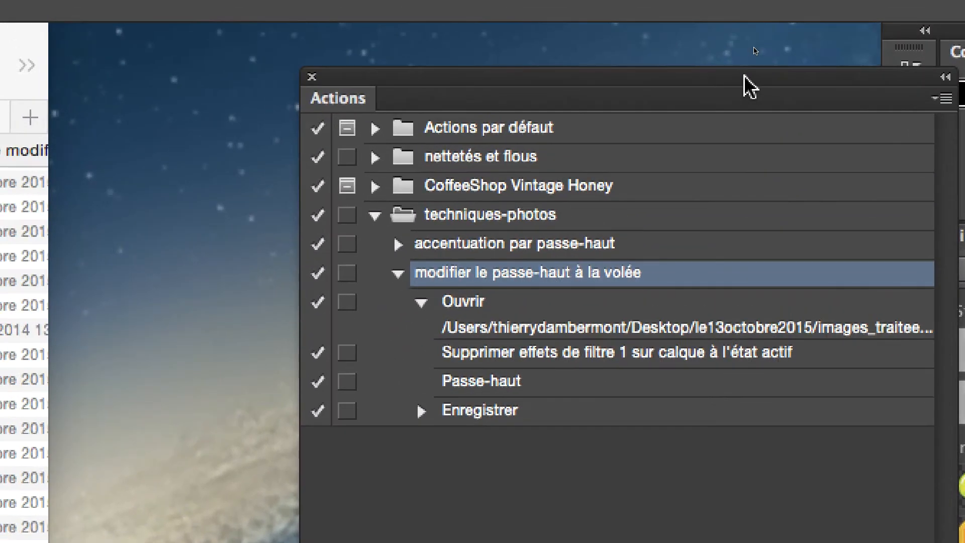
left_click_drag(744, 76, 548, 76)
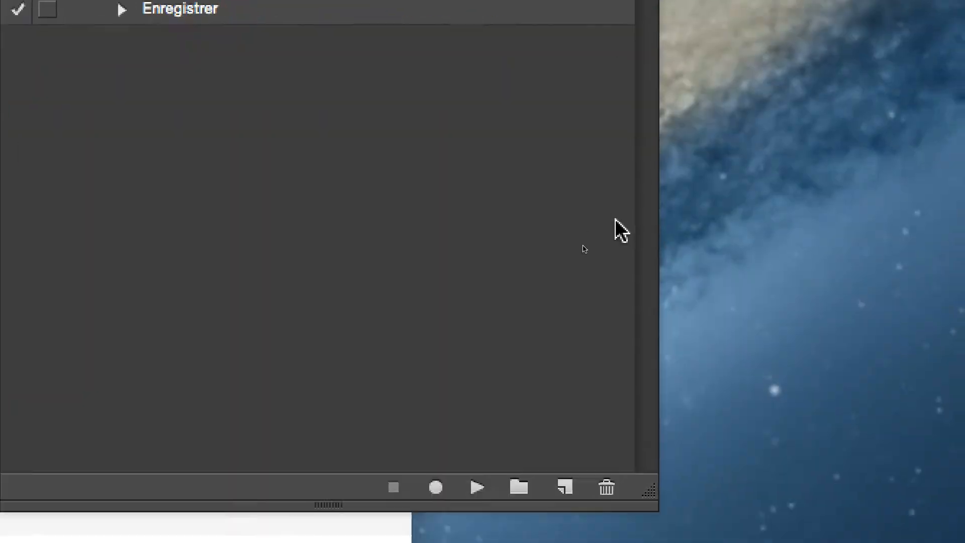
left_click_drag(650, 491, 875, 284)
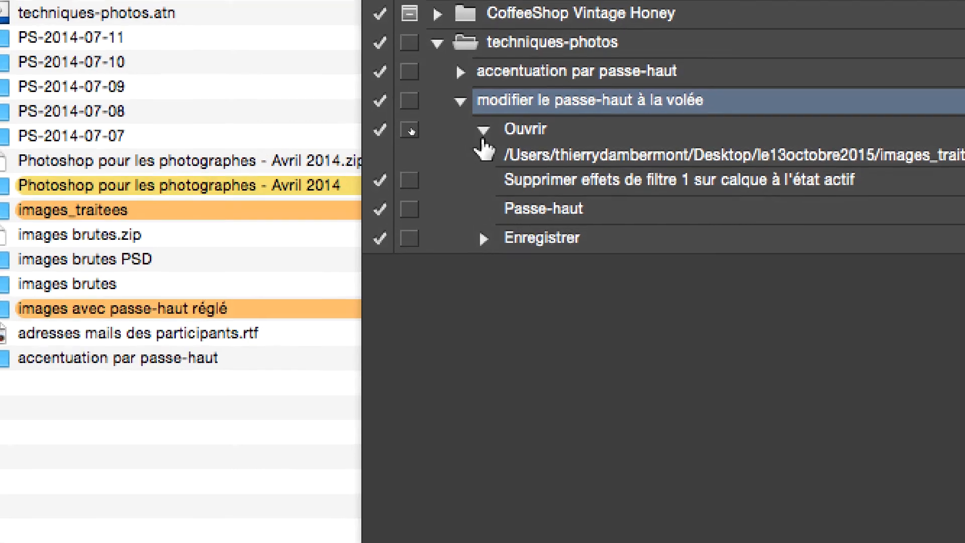
Examine the Supprimer effets de filtre, Passe-haut and Enregistrer commands with their save settings, and collapse the action
left_click(483, 131)
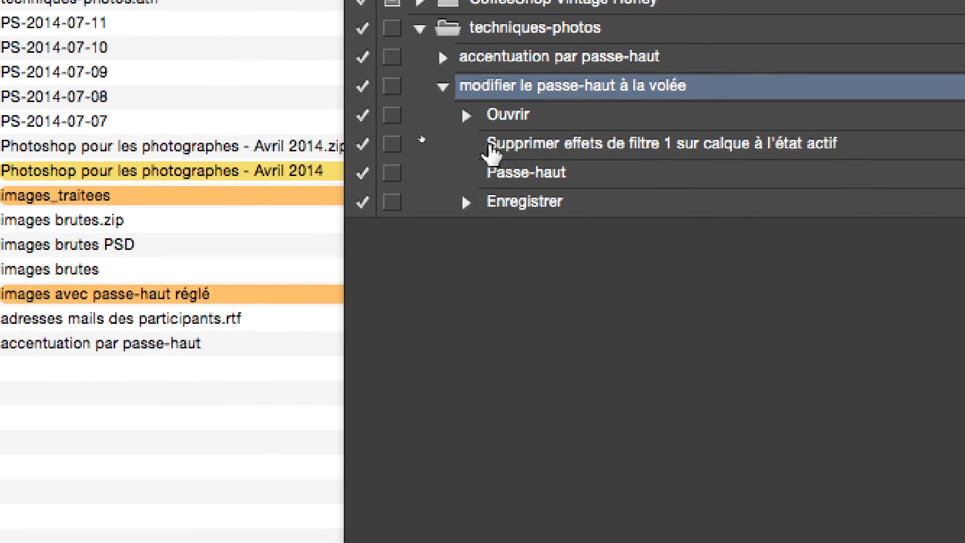
left_click(542, 159)
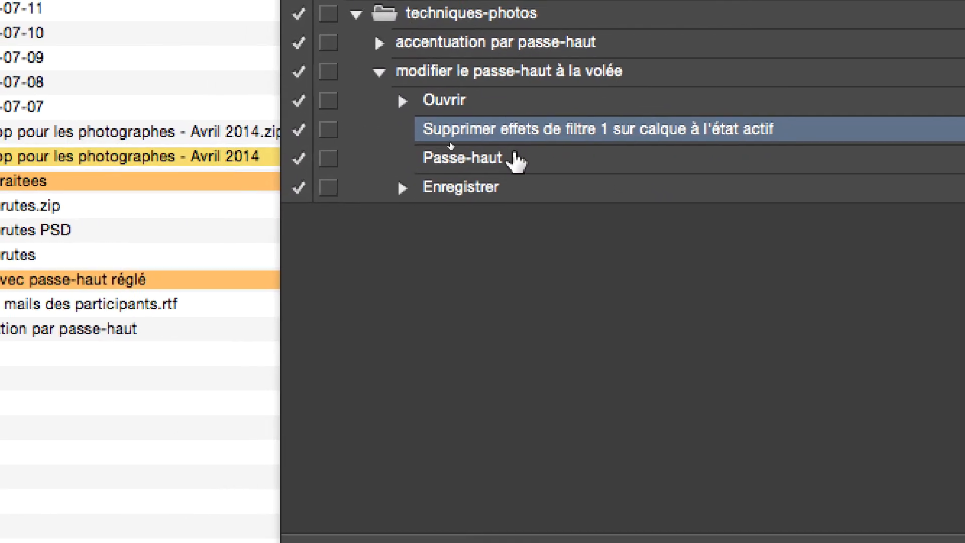
left_click(387, 168)
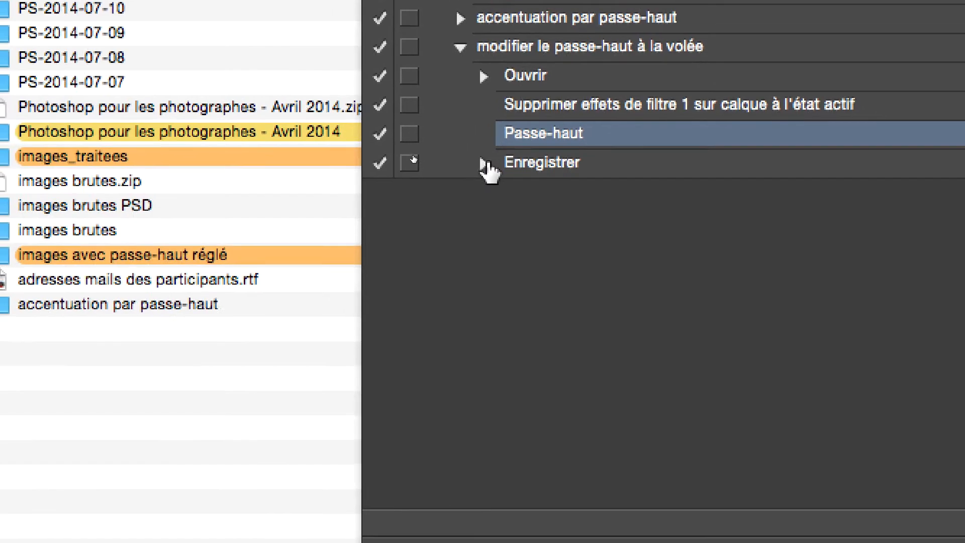
left_click(262, 181)
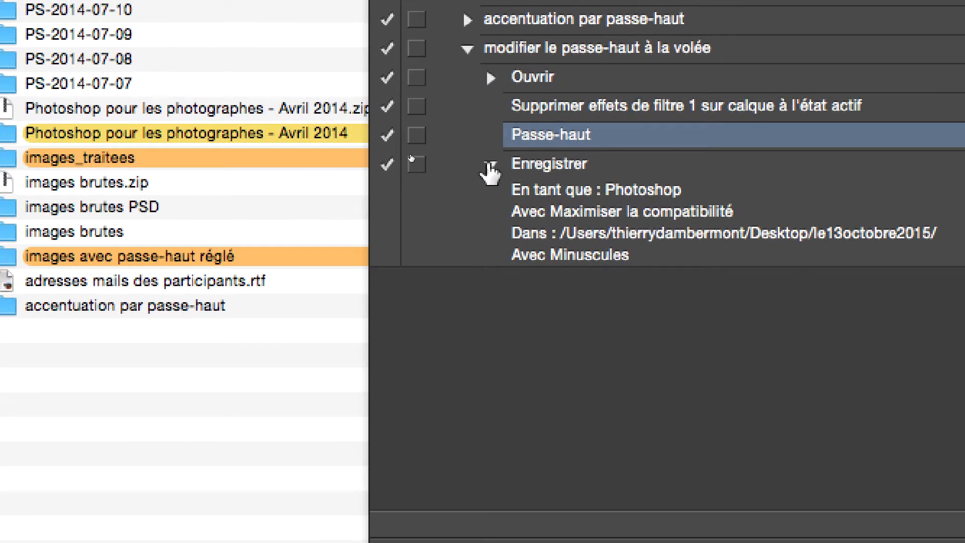
left_click(368, 125)
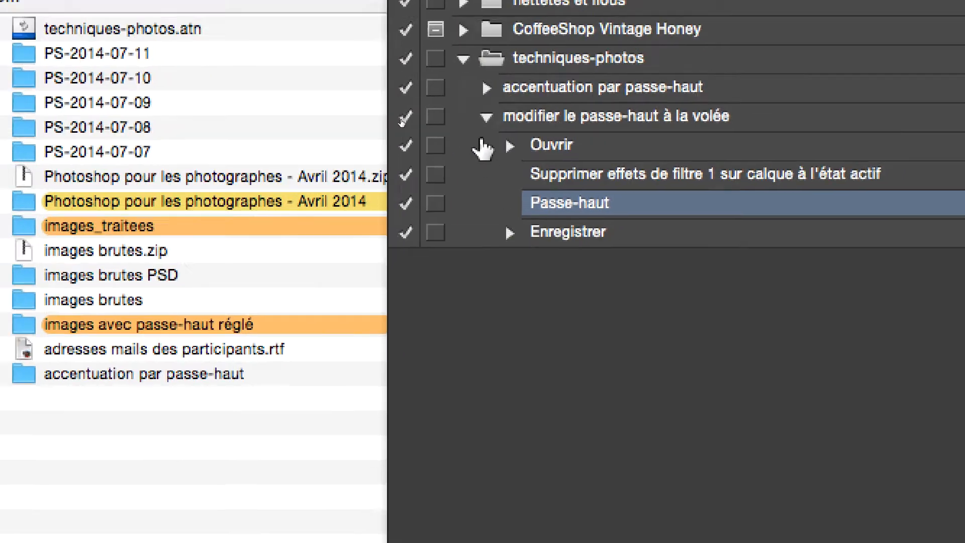
left_click(344, 10)
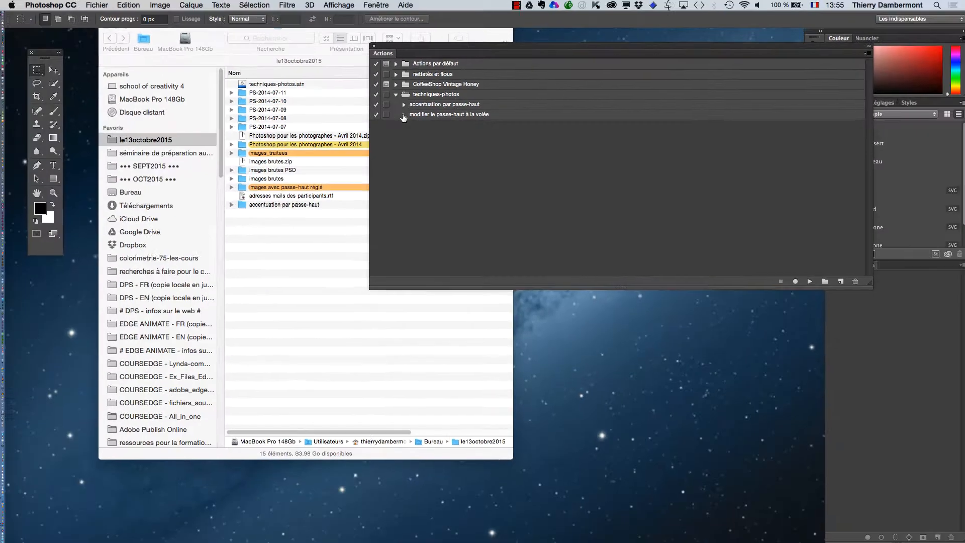
Hide the other applications, narrow the Actions panel and move it away from the middle of the workspace
key("alt+super+h")
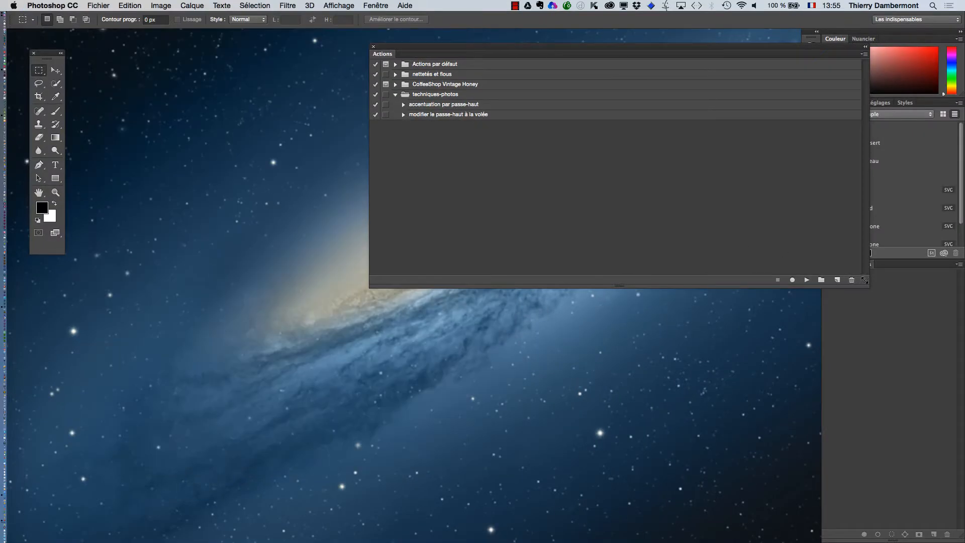
left_click_drag(865, 280, 578, 294)
left_click_drag(420, 52, 754, 236)
Open Traitement par lots and choose the action "modifier le passe-haut à la volée" from the techniques-photos set
left_click(98, 6)
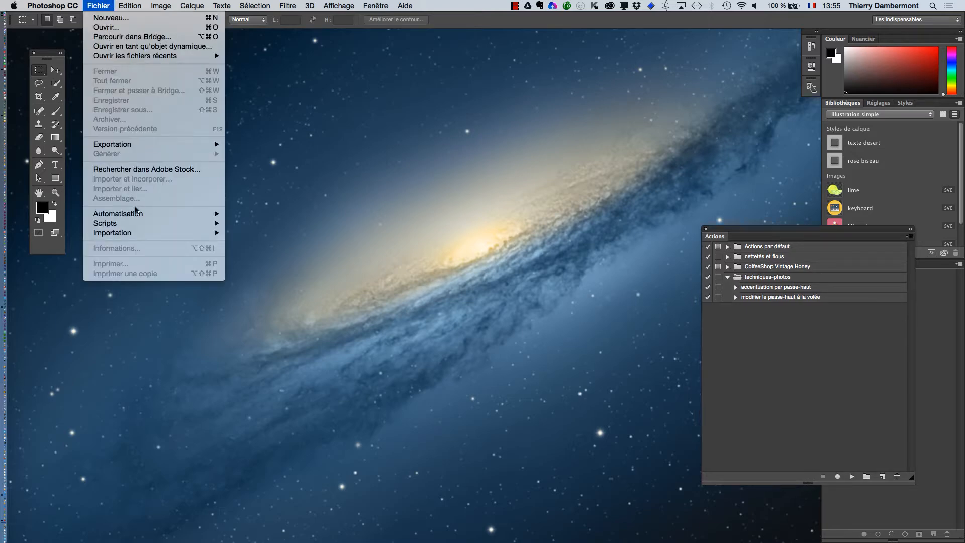
mouse_move(136, 215)
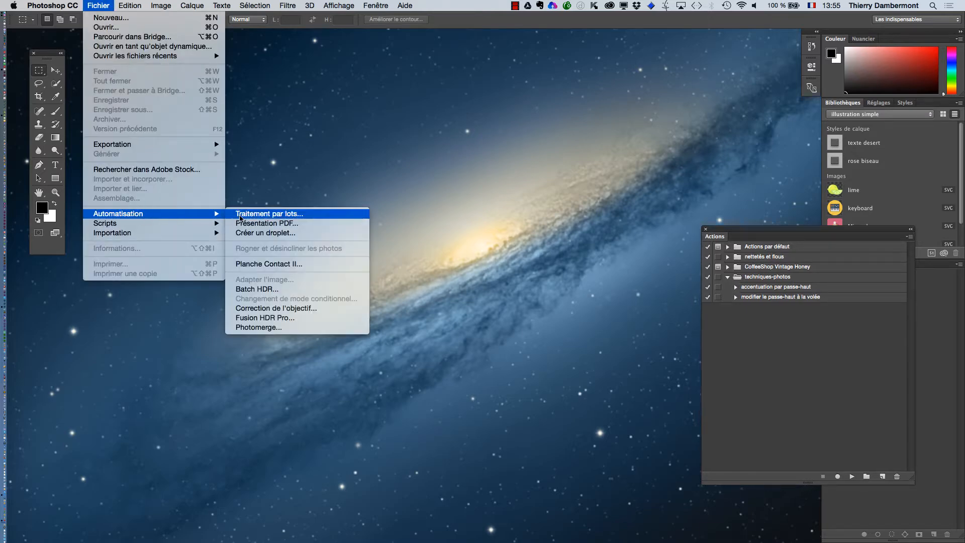
left_click(241, 217)
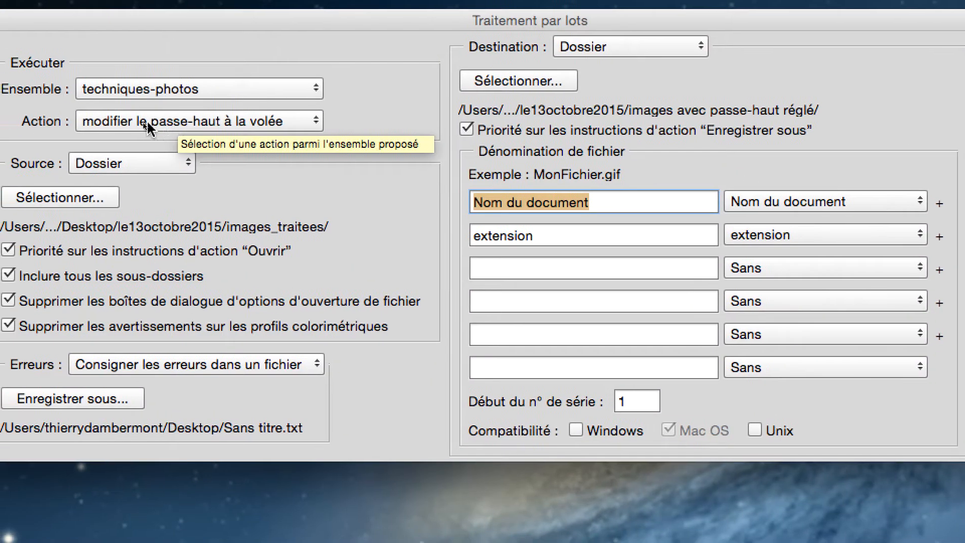
left_click(151, 124)
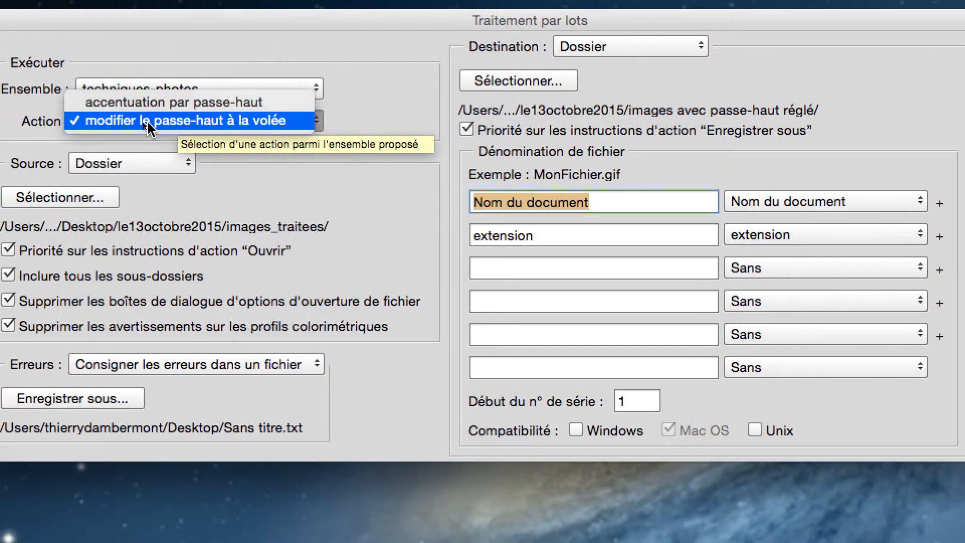
left_click(149, 122)
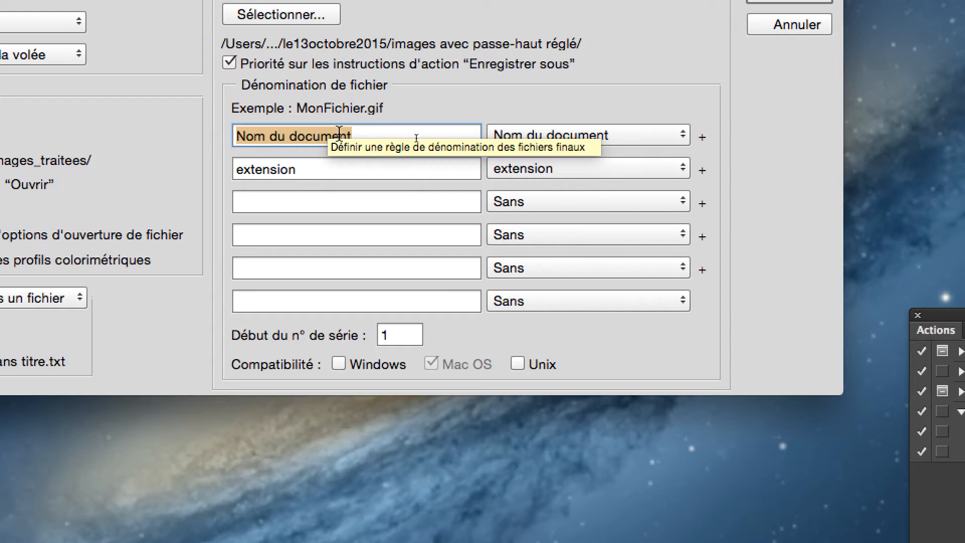
Keep "Nom du document" plus "extension" as the output file naming and start the batch processing
left_click(378, 210)
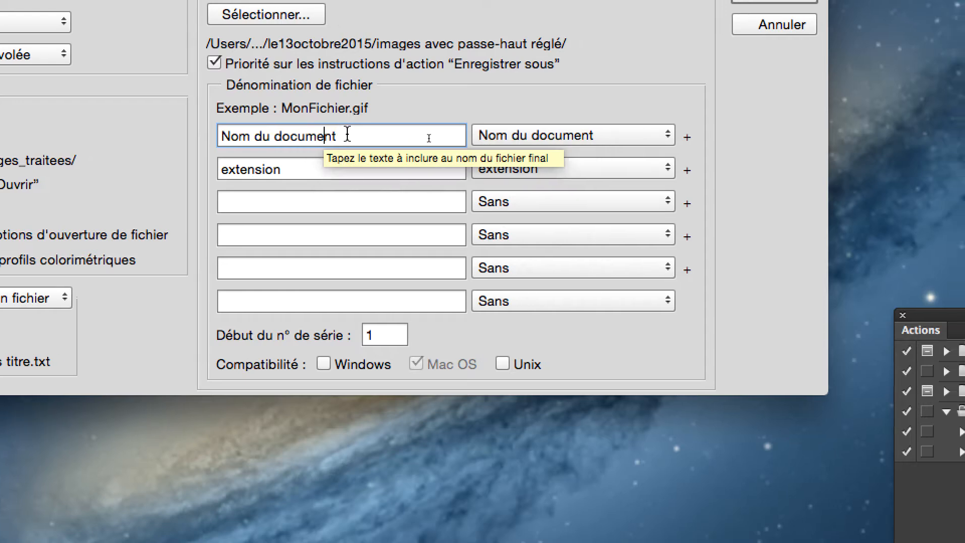
left_click_drag(348, 134, 273, 105)
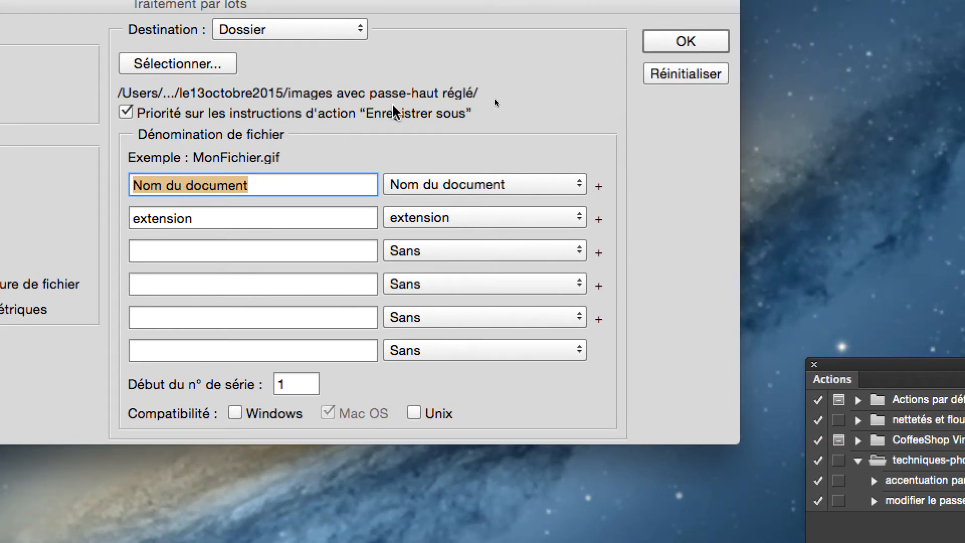
key("alt+super+8")
left_click(634, 67)
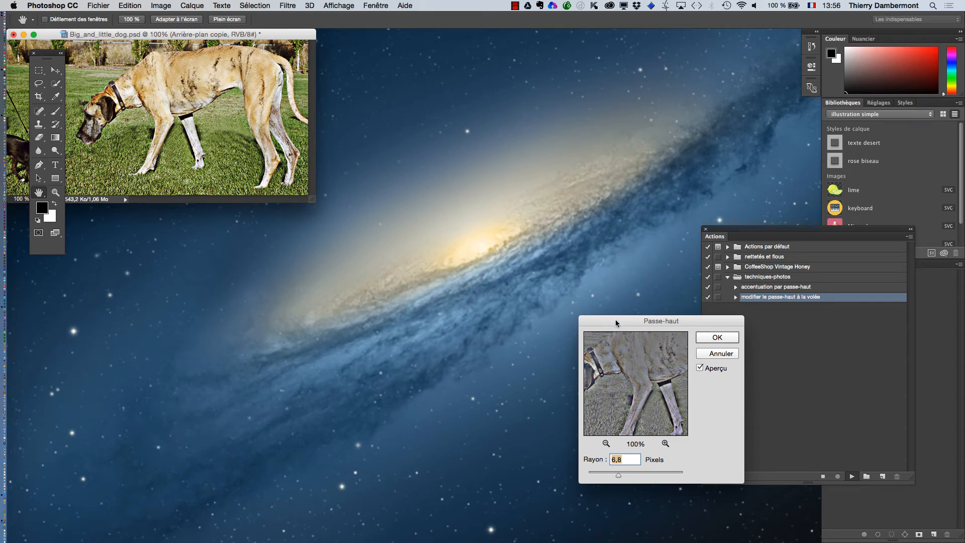
Move the Passe-haut dialog beside the image and apply a radius of about 2,1 pixels to Big_and_little_dog.psd
left_click_drag(616, 323, 417, 90)
left_click_drag(413, 245, 388, 244)
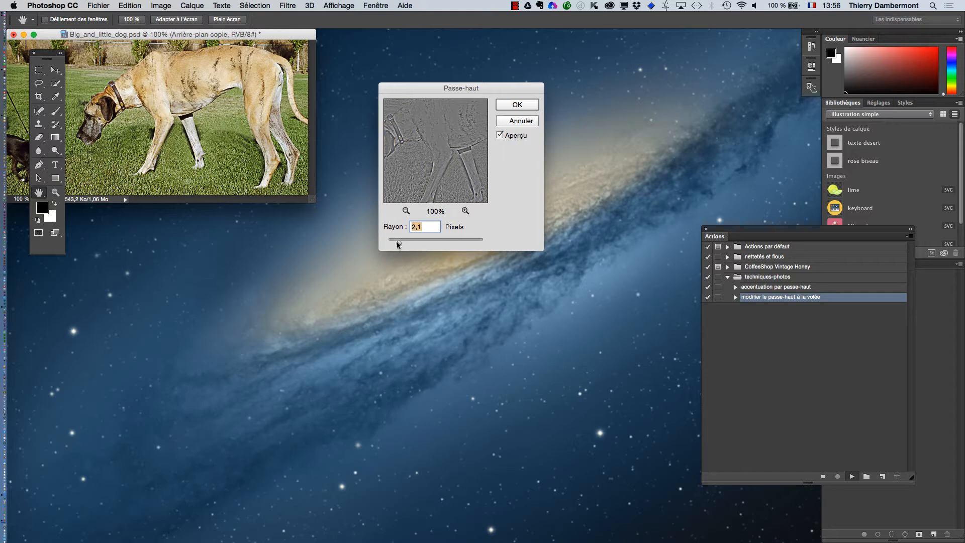
left_click(516, 104)
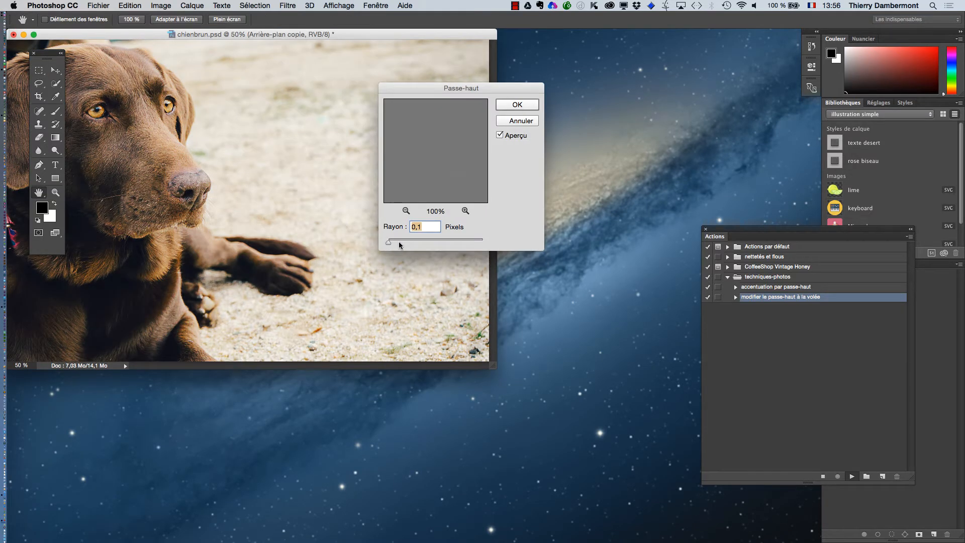
Adjust and apply the Passe-haut radius individually for chienbrun.psd, chienglobuleux.psd and chienmechant.psd
left_click(509, 104)
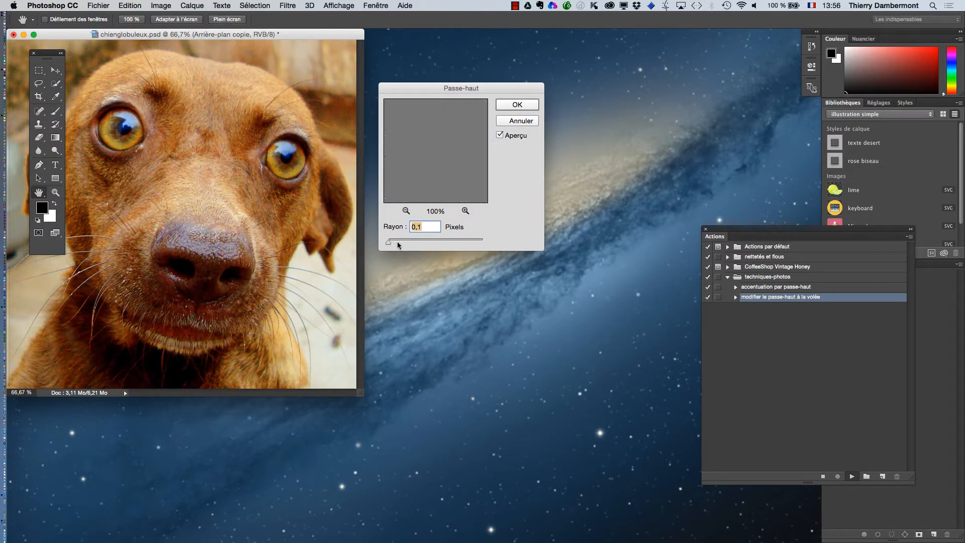
left_click(511, 105)
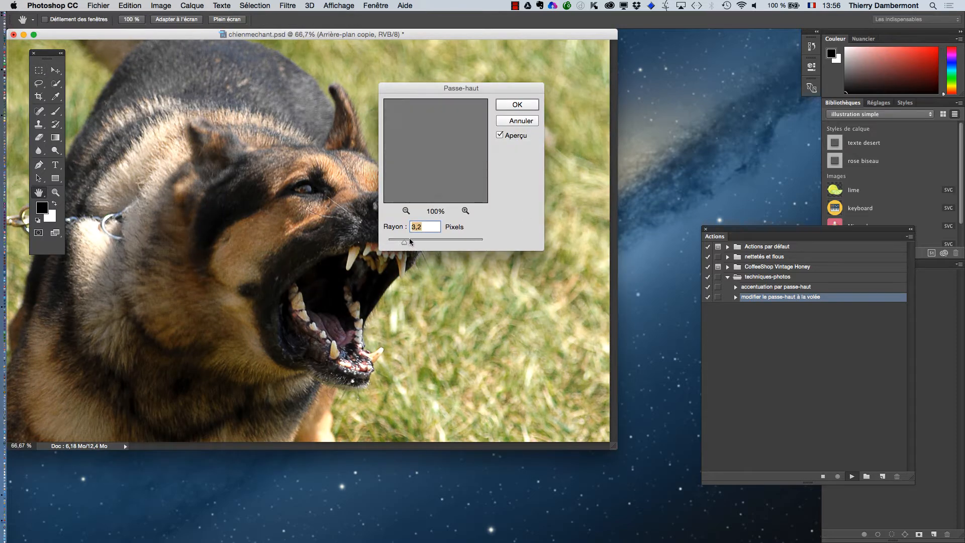
left_click(523, 107)
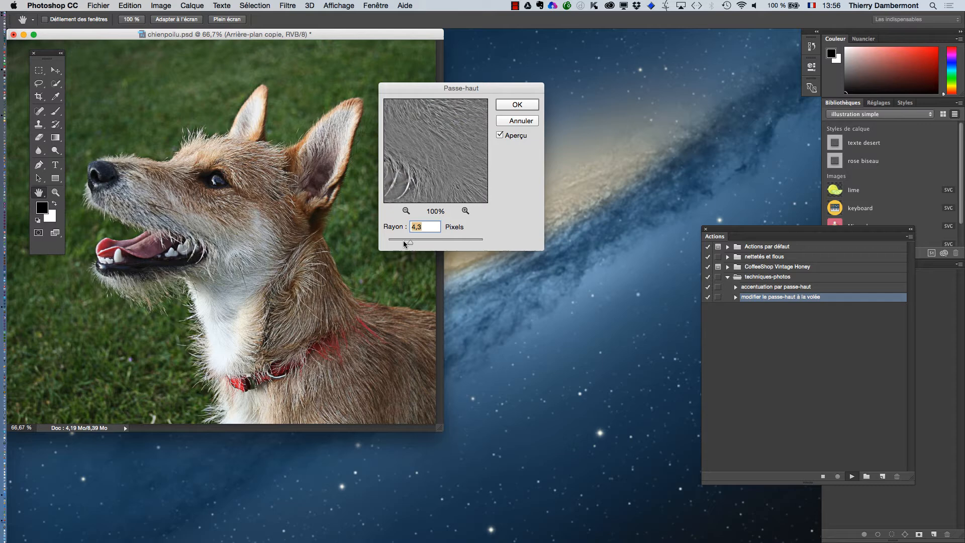
Adjust and apply the Passe-haut radius for chienpoilu.psd, Smiling_Dog_Face.psd (4,4 pixels) and url.psd (about 3,7 pixels)
left_click_drag(404, 244, 390, 245)
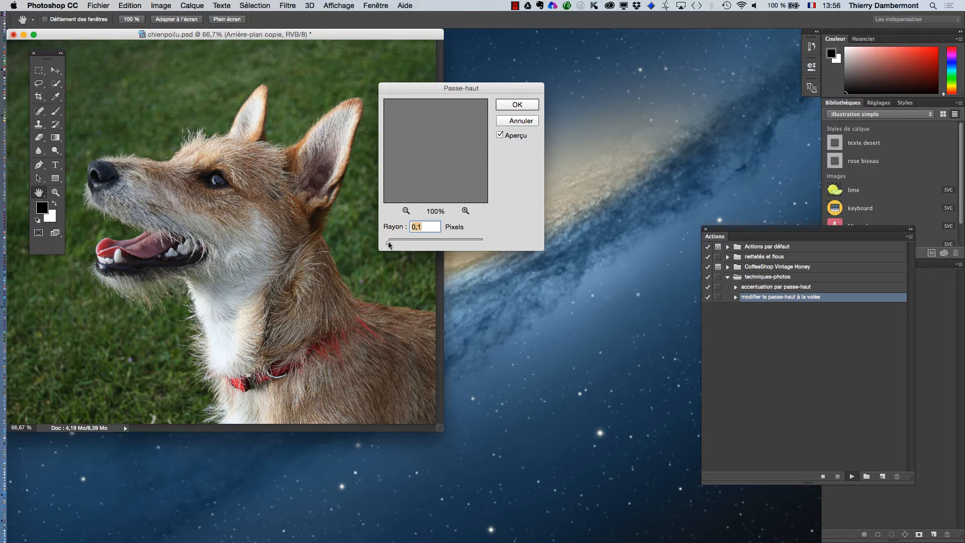
left_click(515, 106)
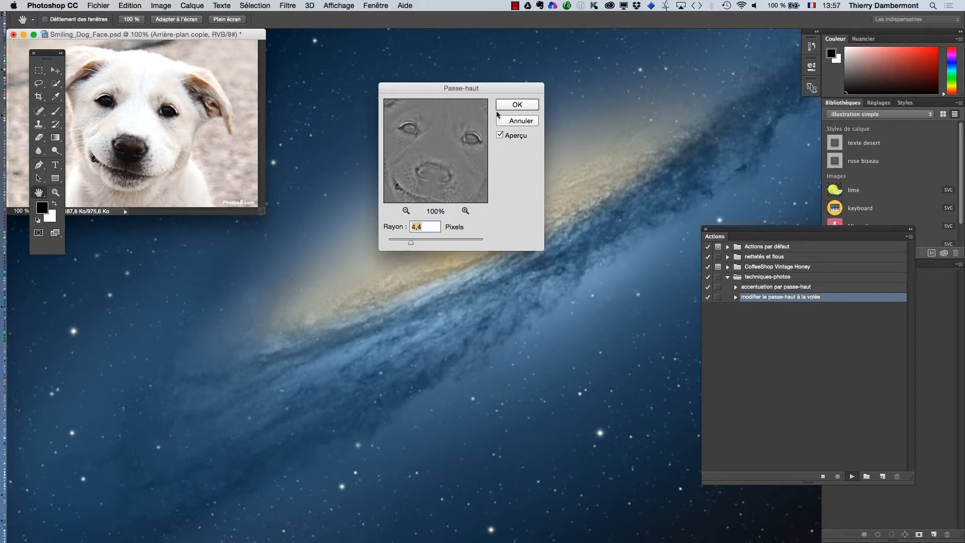
left_click(515, 104)
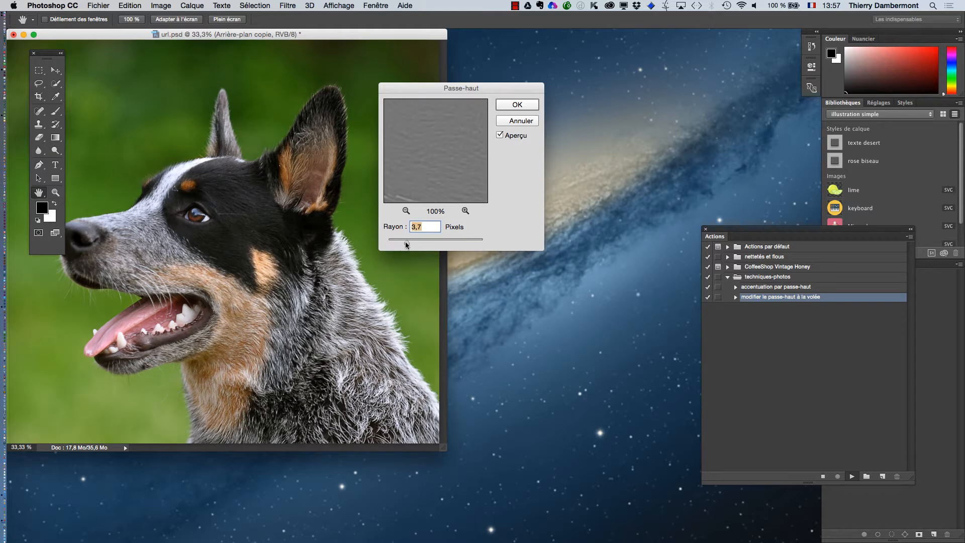
left_click(515, 104)
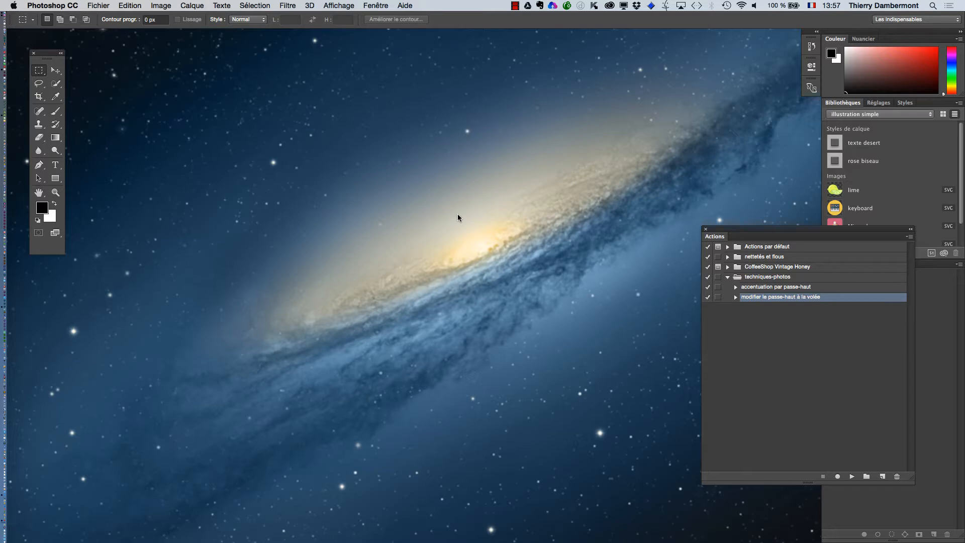
Switch to Finder, expand the "images avec passe-haut réglé" folder and open its chienglobuleux.psd in Photoshop
key("super+Tab")
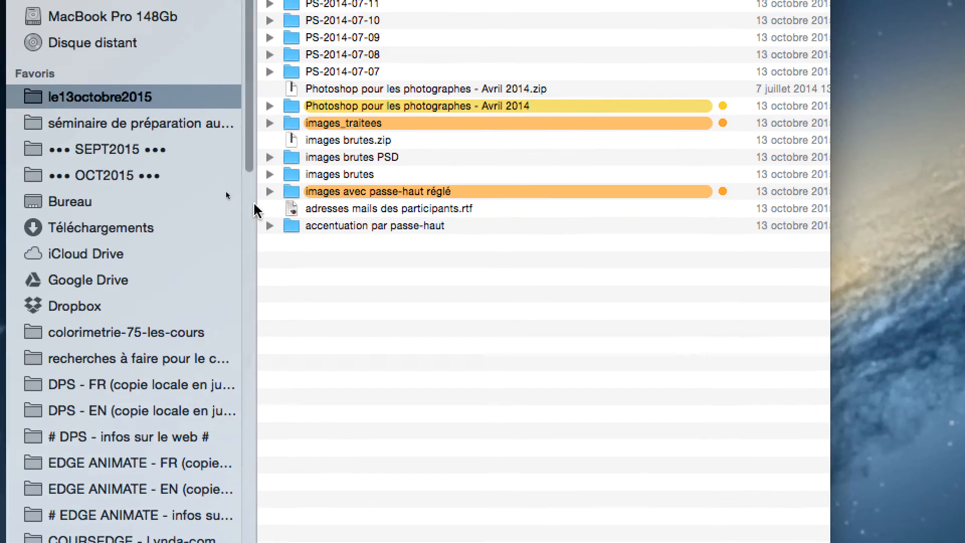
left_click(275, 193)
left_click(271, 193)
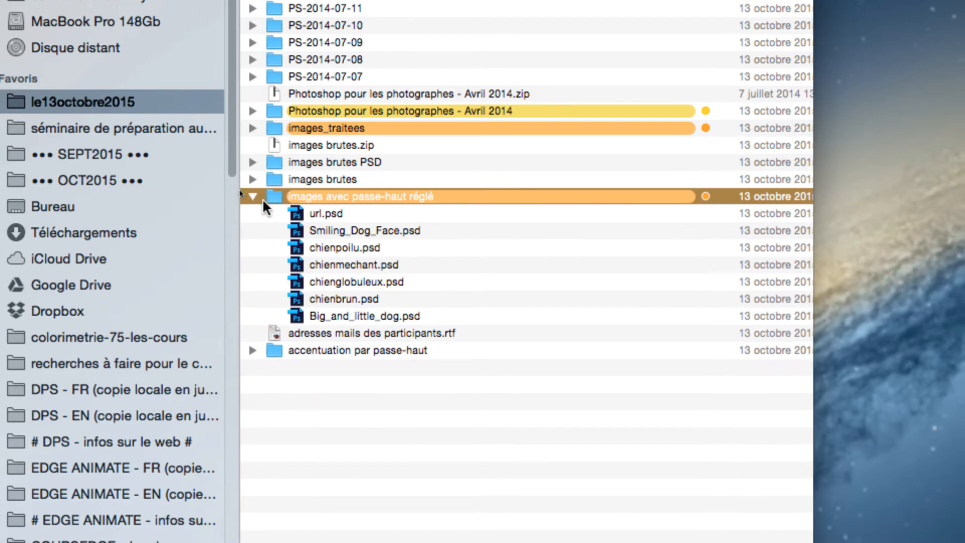
left_click(324, 215)
left_click(319, 267)
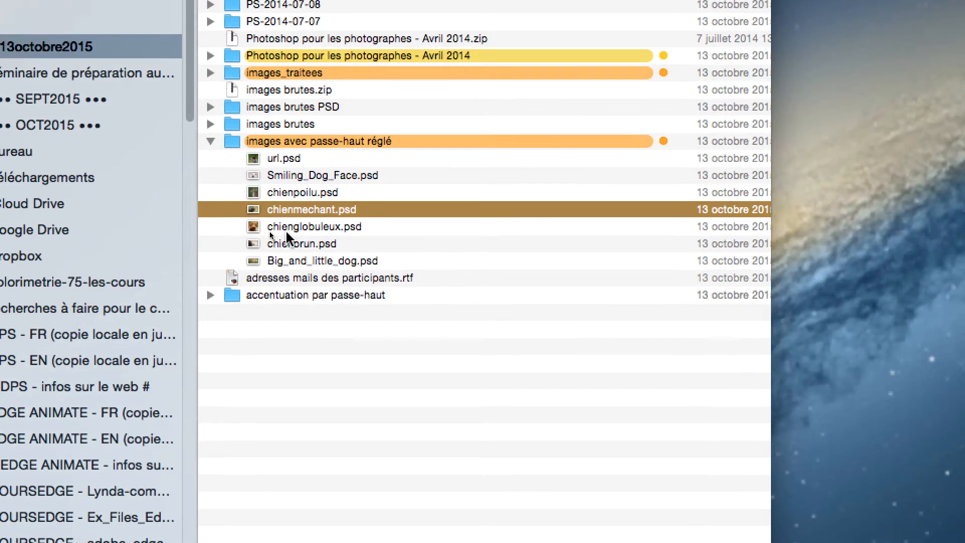
left_click(285, 232)
key("space")
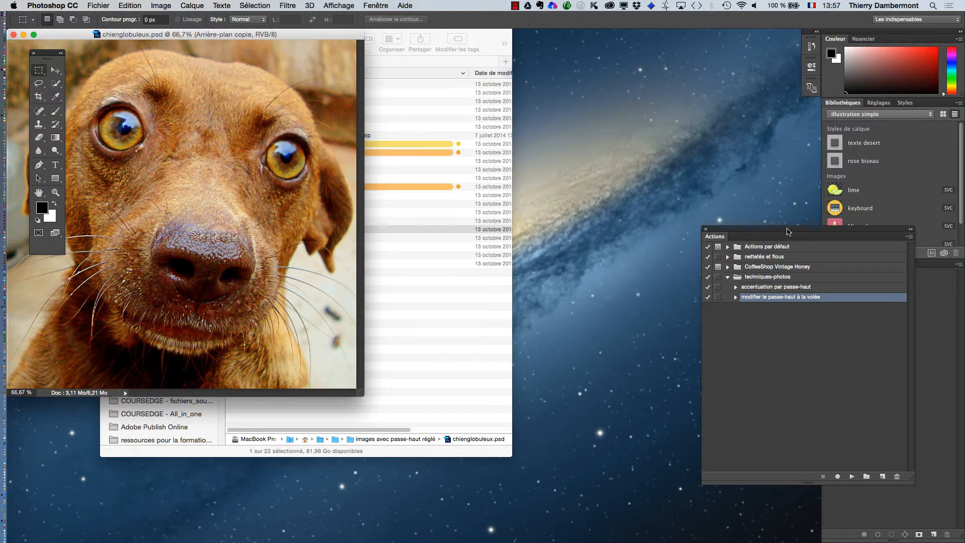
Hide the other applications, show the Calques panel and arrange it with the Actions panel beside the chienglobuleux.psd image
left_click_drag(789, 231, 594, 306)
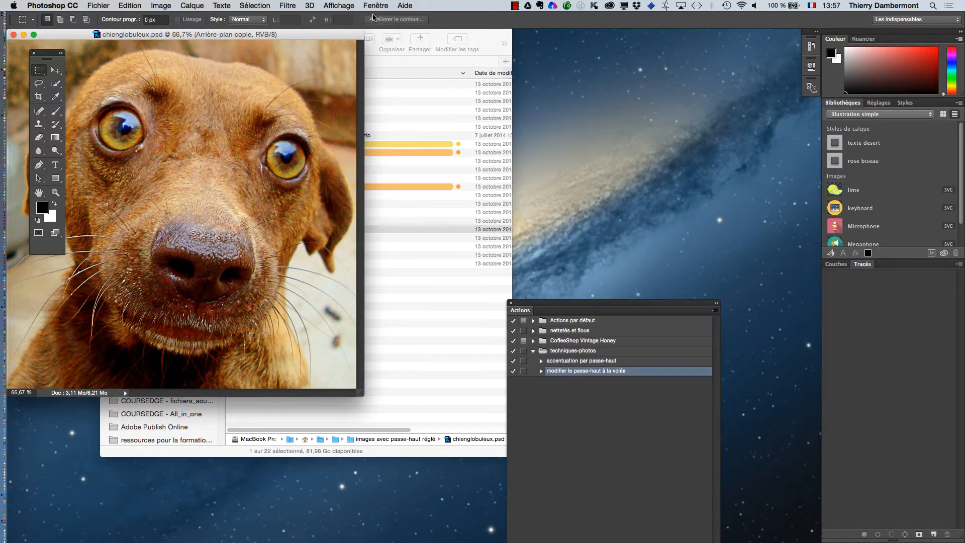
key("alt+super+h")
left_click(375, 5)
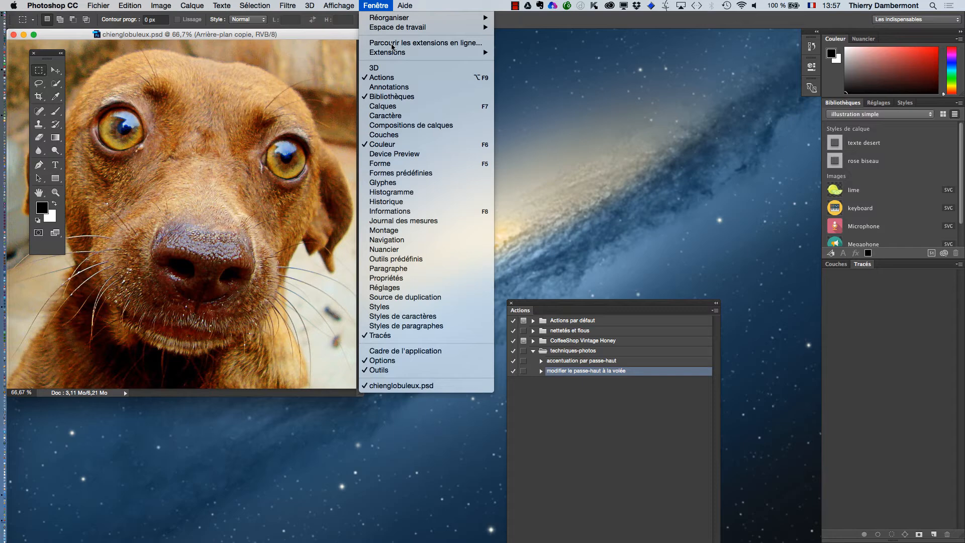
left_click(403, 107)
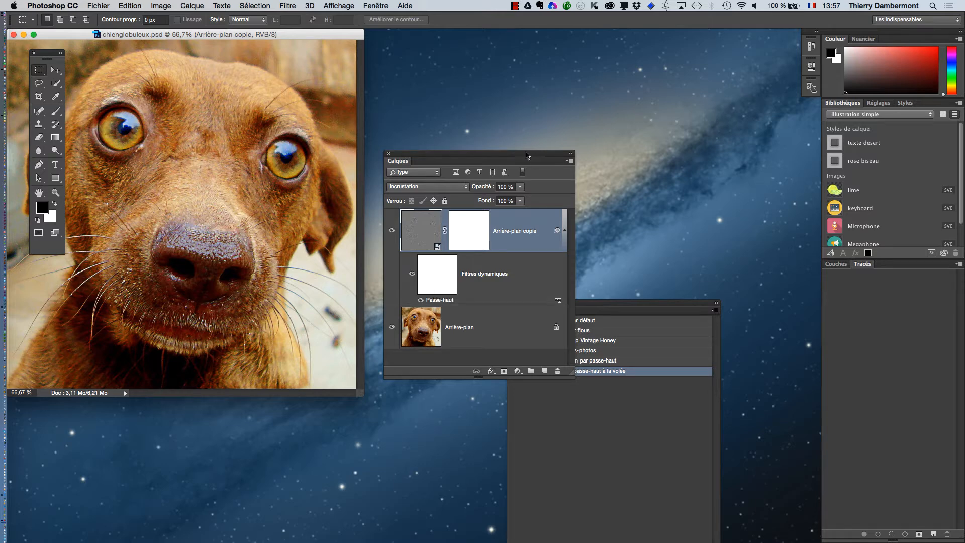
left_click_drag(526, 153, 752, 52)
left_click_drag(327, 34, 442, 52)
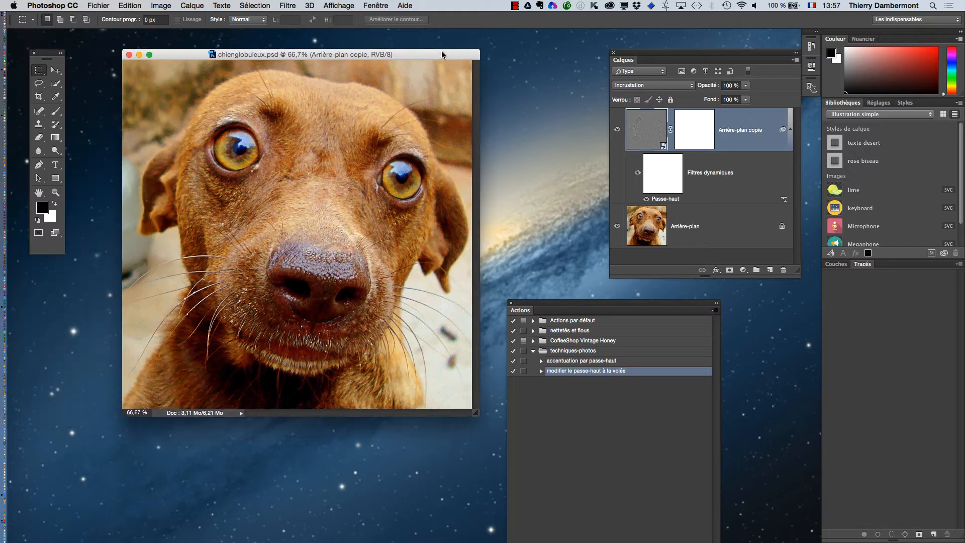
left_click_drag(383, 53, 349, 62)
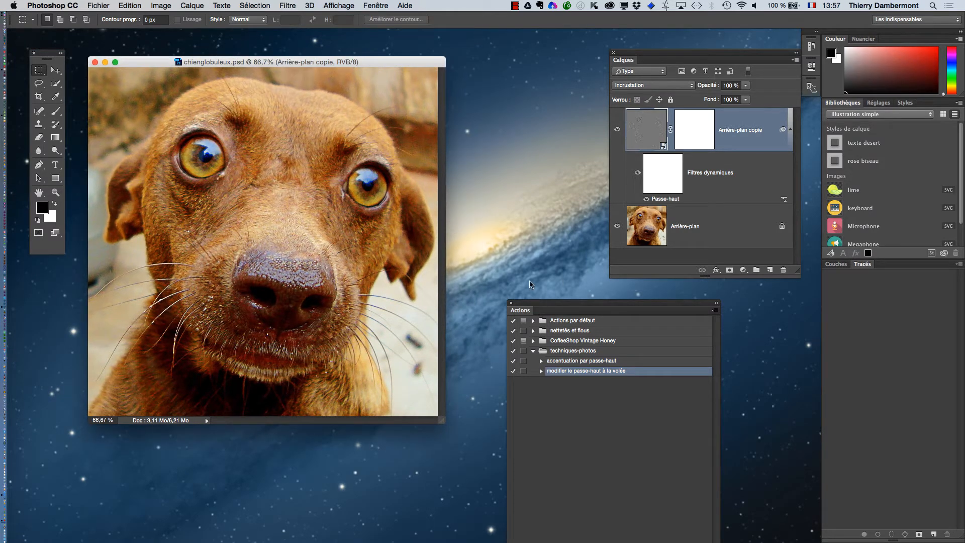
left_click_drag(529, 304, 492, 122)
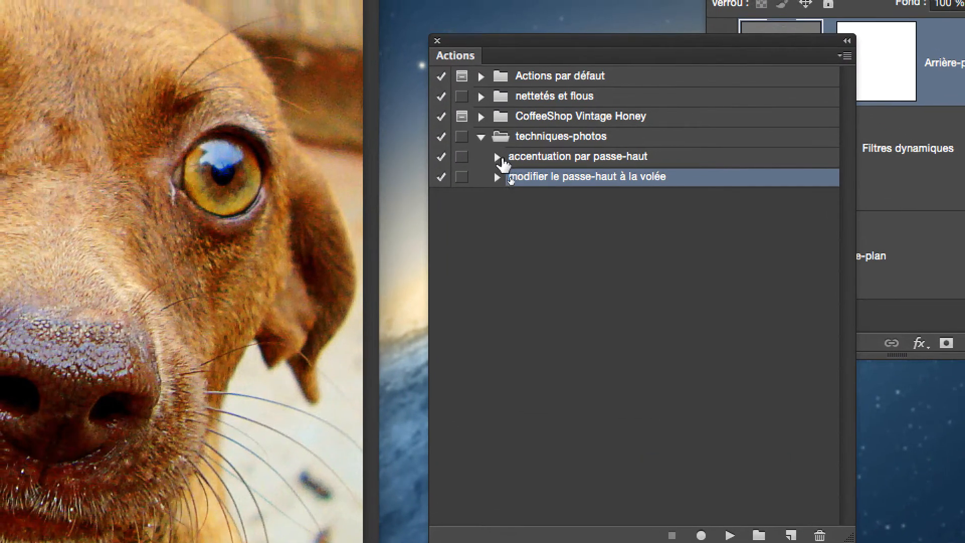
Examine the commands recorded in the "accentuation par passe-haut" action and compare it with "modifier le passe-haut à la volée"
left_click(502, 159)
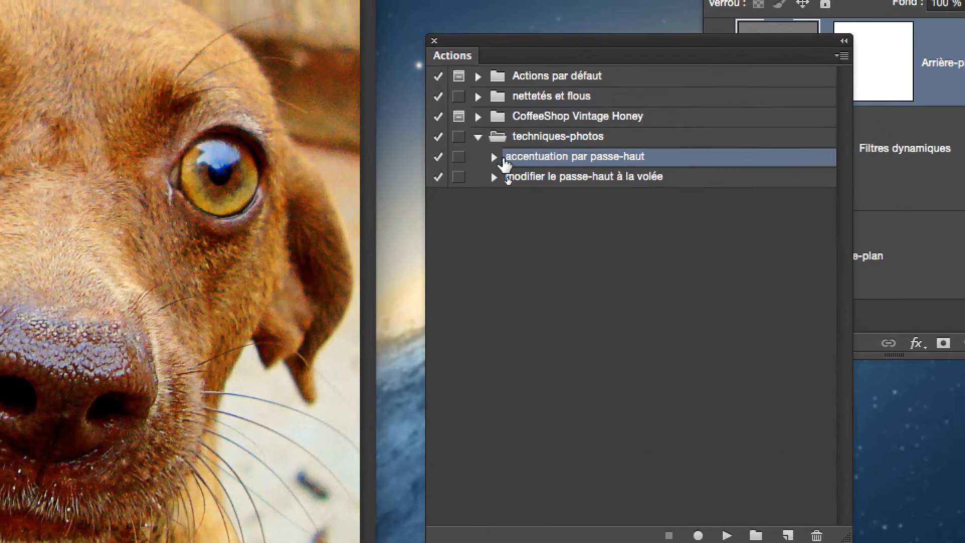
left_click(500, 159)
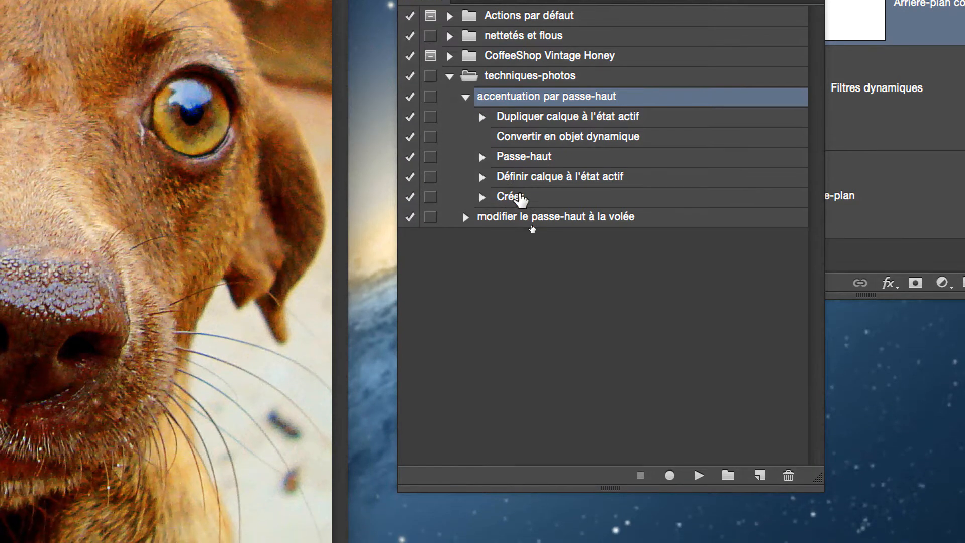
left_click(516, 207)
left_click(513, 128, "shift")
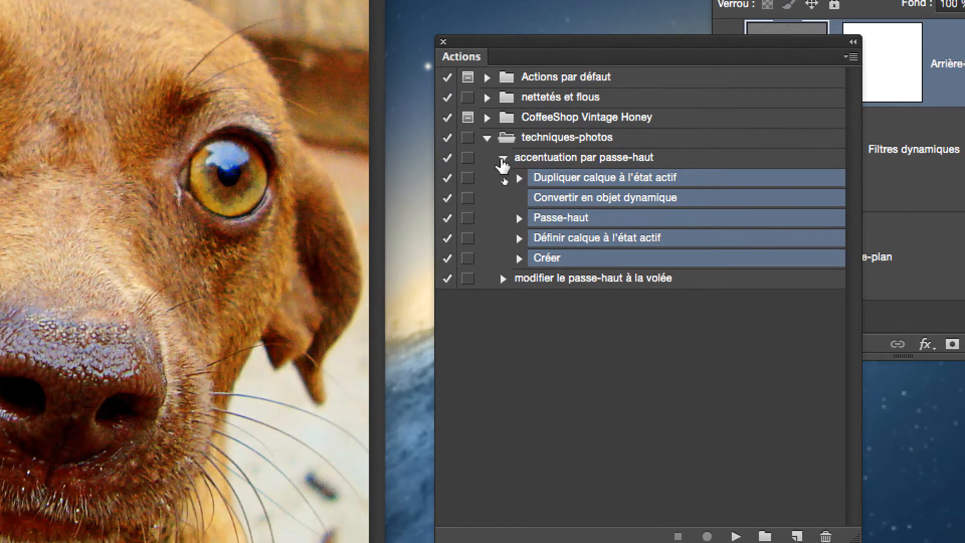
left_click(472, 128)
left_click(510, 164)
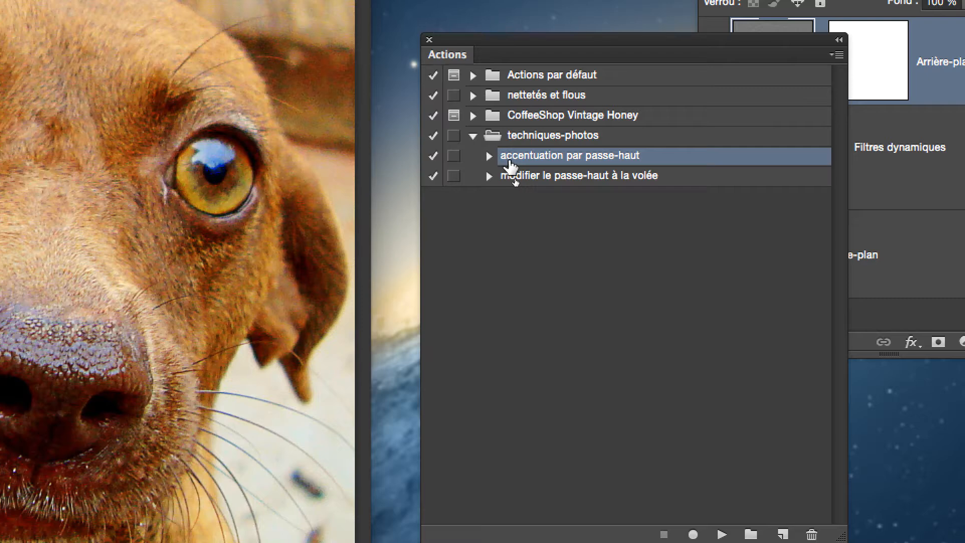
left_click(511, 174)
left_click(511, 154)
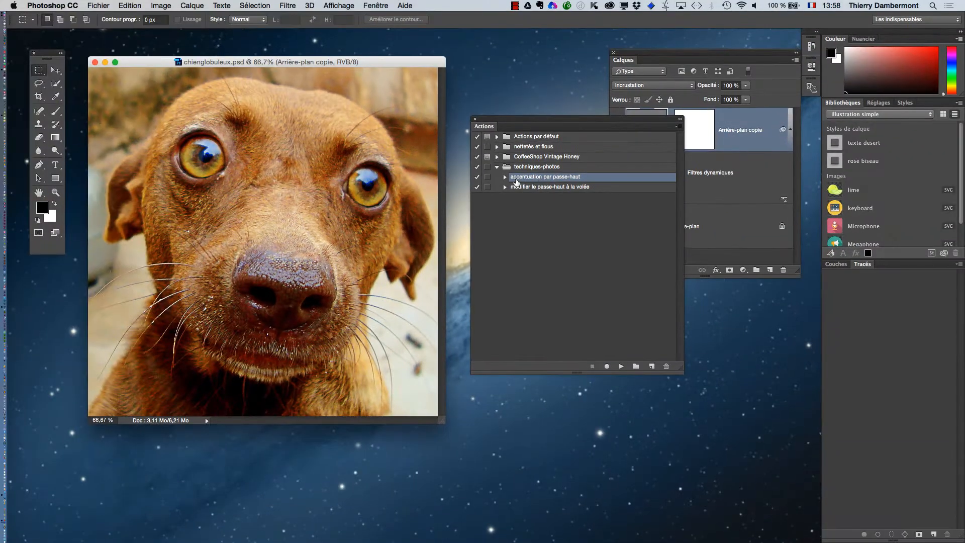
left_click_drag(517, 121, 536, 148)
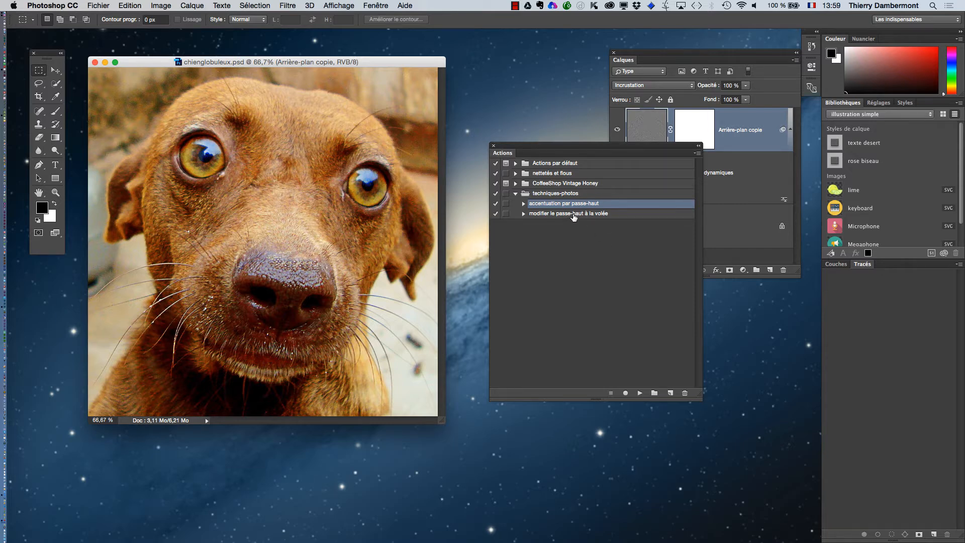
Close chienglobuleux.psd, switch to Finder and delete all the PSD files in the "images avec passe-haut réglé" folder
left_click(95, 61)
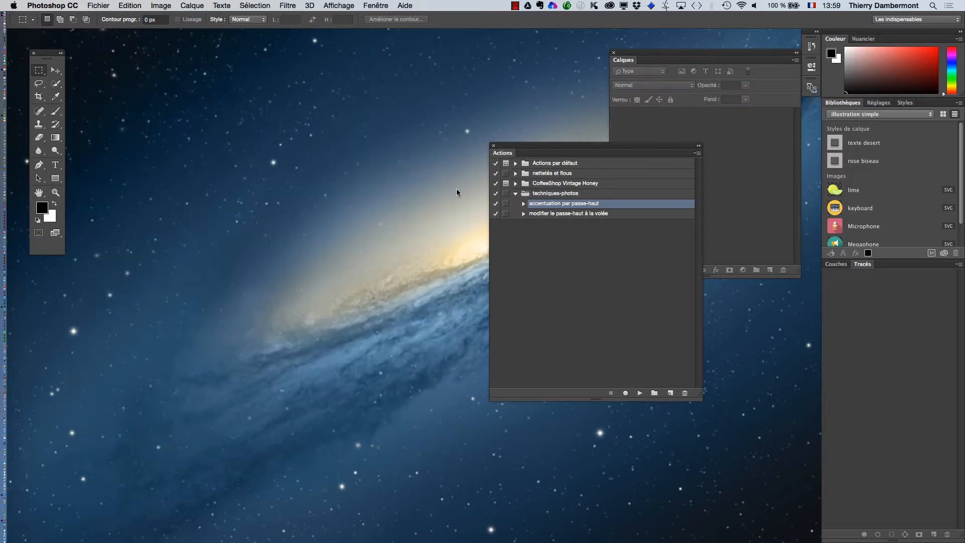
key("super+Tab")
key("super+Tab")
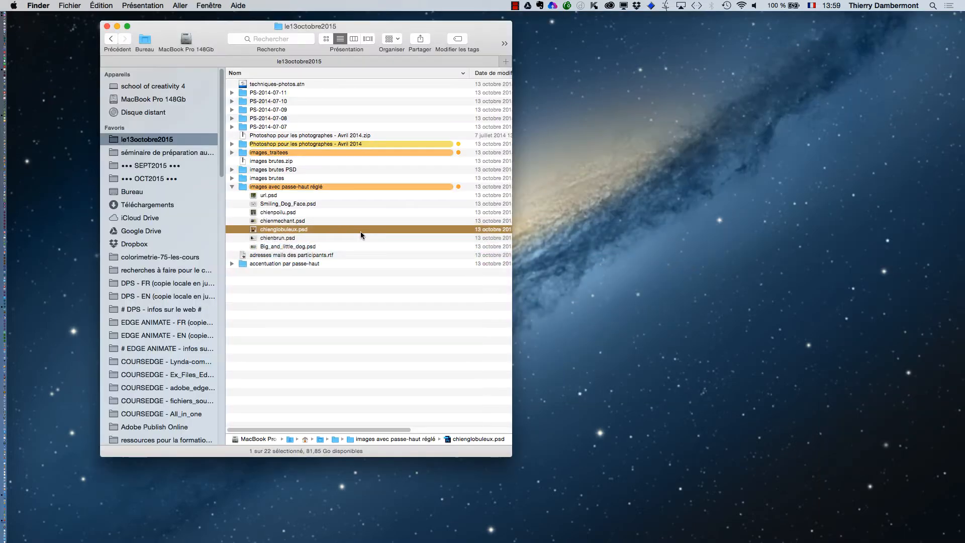
left_click(356, 263)
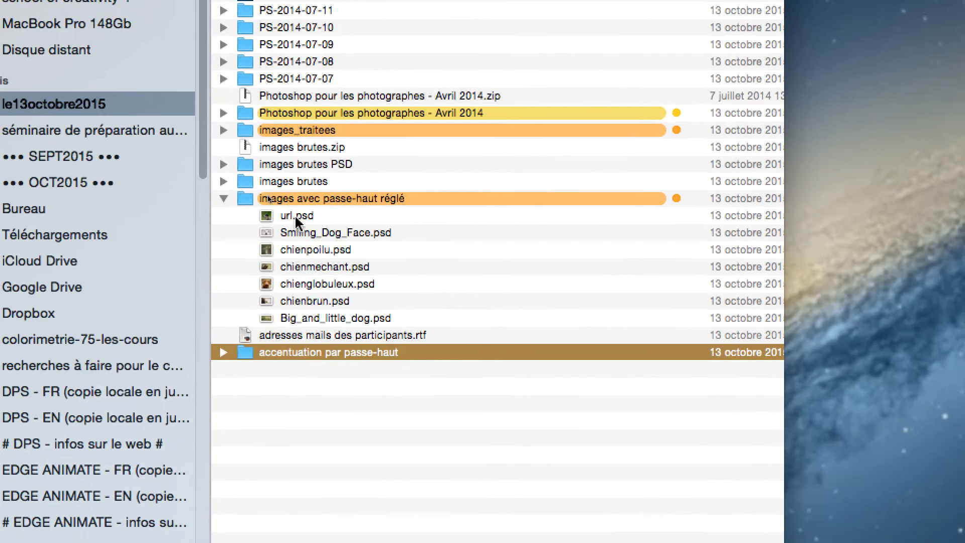
left_click(232, 164)
left_click(242, 269, "shift")
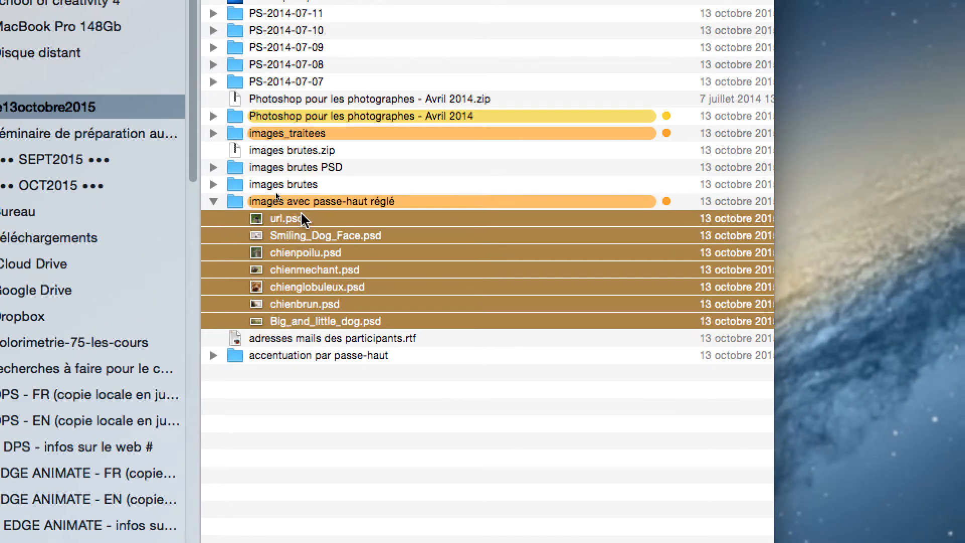
key("super+BackSpace")
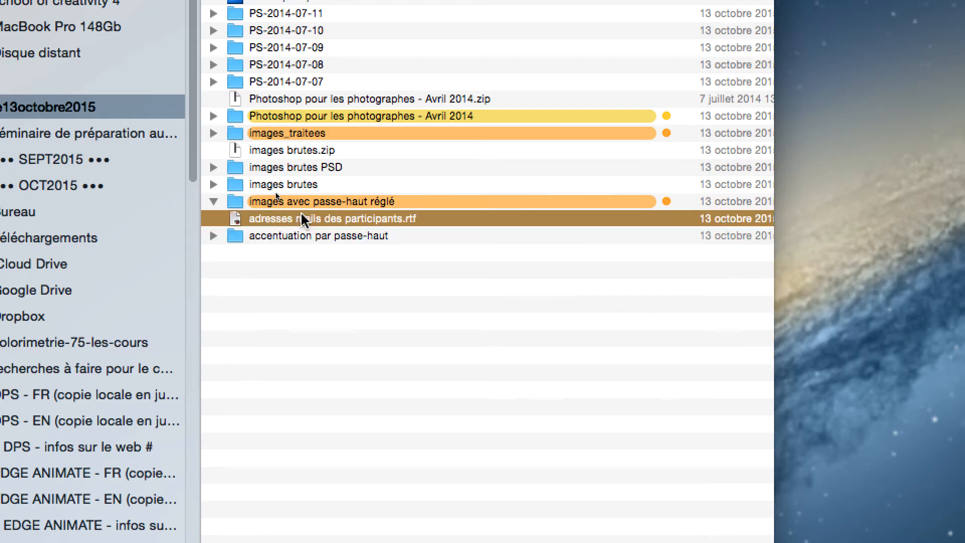
Clear the file selection and make the Finder window wider and shorter to reveal the size and type columns
left_click(308, 235)
left_click(302, 207)
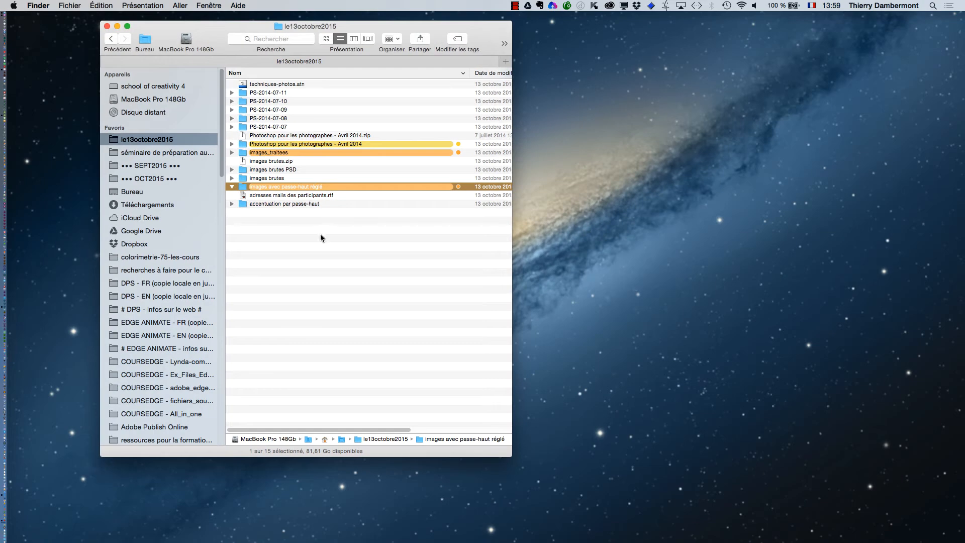
left_click(333, 279)
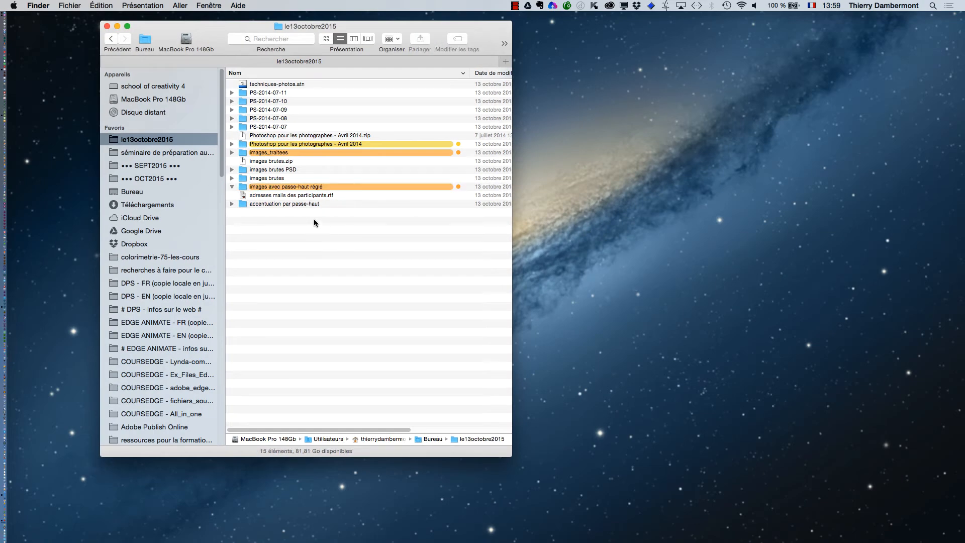
left_click_drag(511, 456, 683, 280)
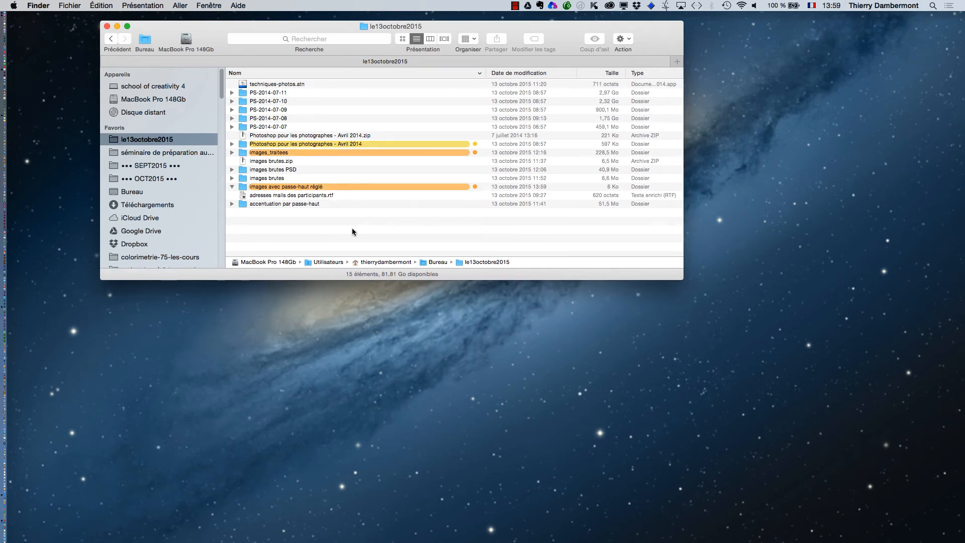
Switch to Photoshop, expand the "modifier le passe-haut à la volée" action and delete it from the techniques-photos set
key("super+Tab")
left_click(356, 276)
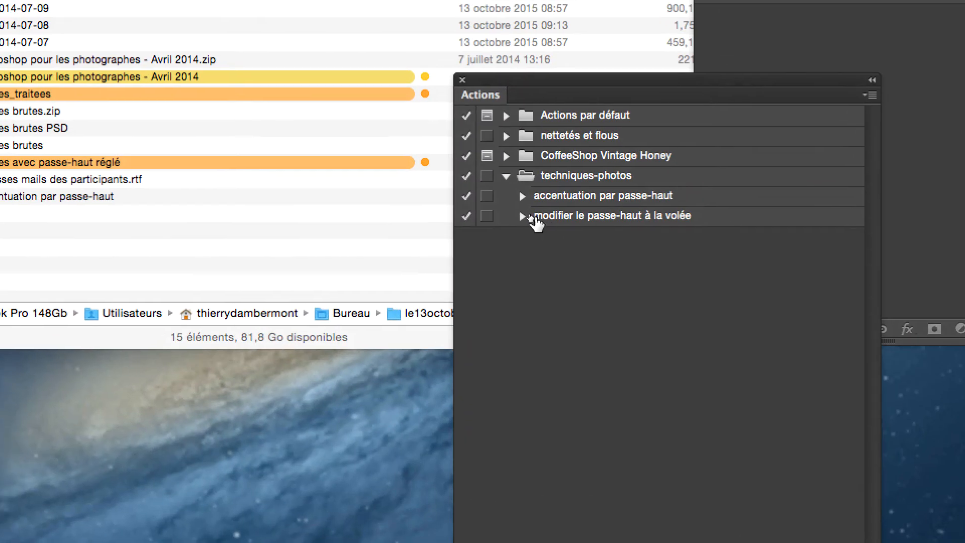
left_click(524, 213)
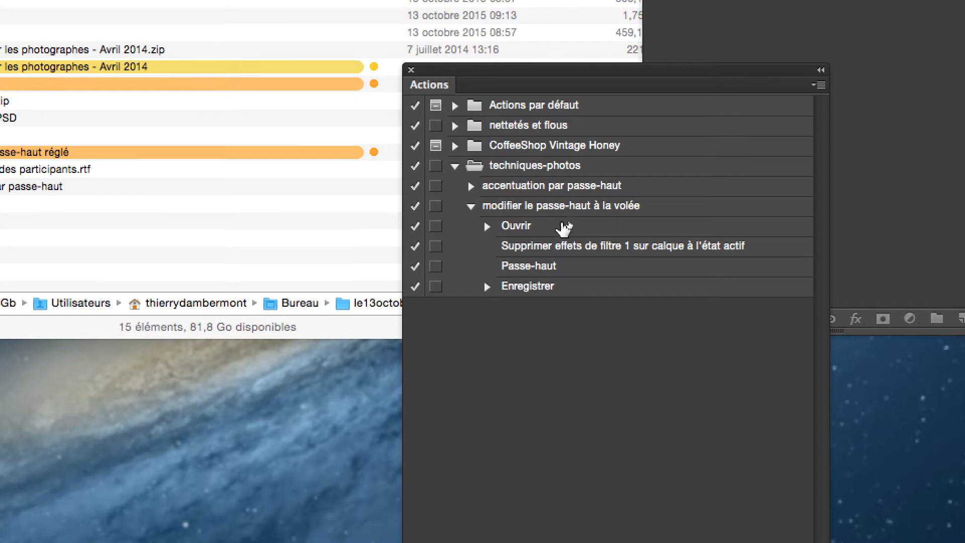
left_click_drag(561, 206, 641, 340)
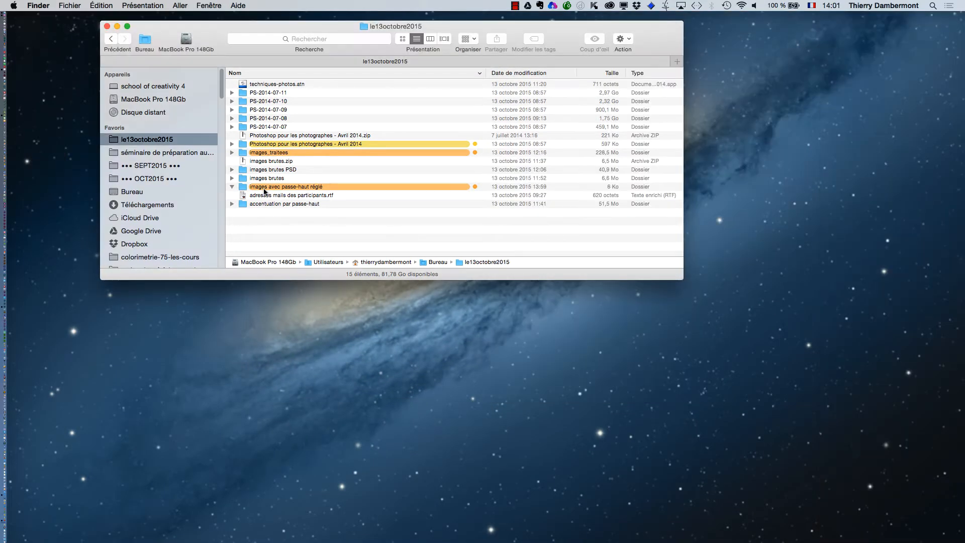
Select the "images avec passe-haut réglé" folder in Finder, return to Photoshop and move the Actions panel clear of the Calques panel
left_click(264, 188)
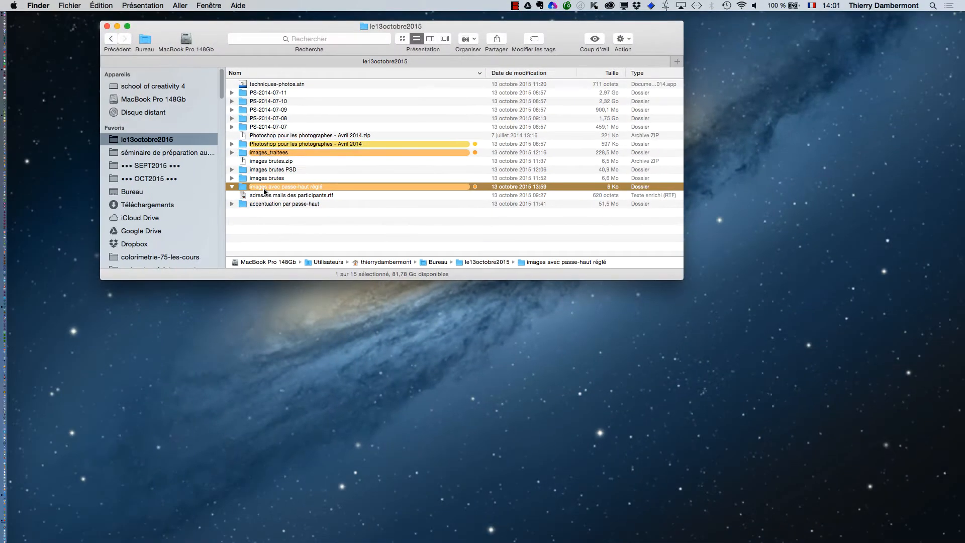
key("super+shift+2")
key("super+Tab")
key("super+Tab")
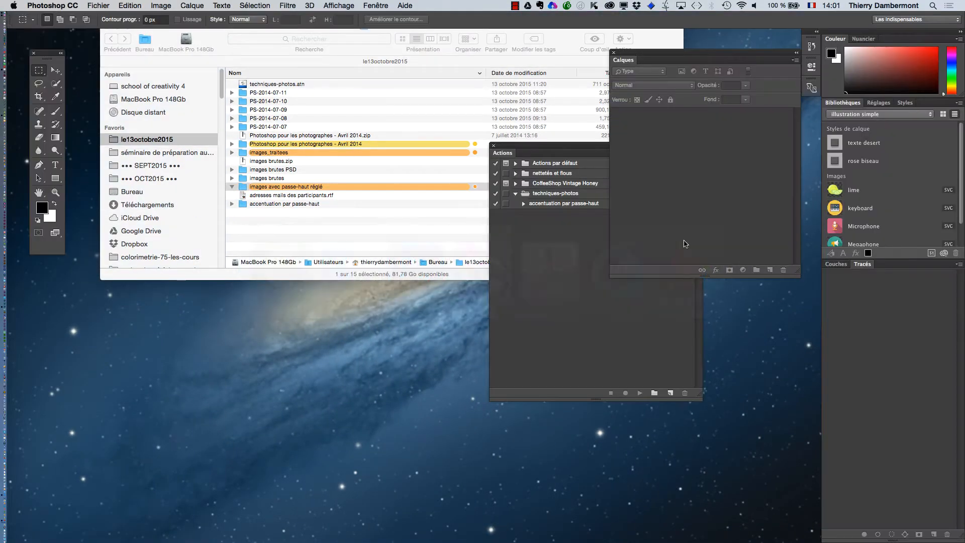
left_click(544, 147)
left_click_drag(544, 147, 446, 69)
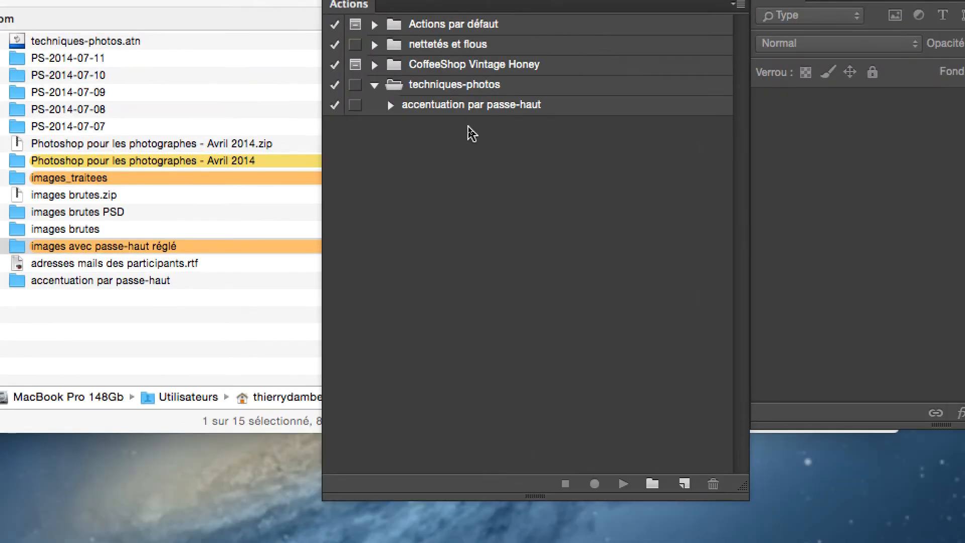
Create a new action named "régler le passe-haut à la volée" in the techniques-photos set and start recording it
left_click(484, 106)
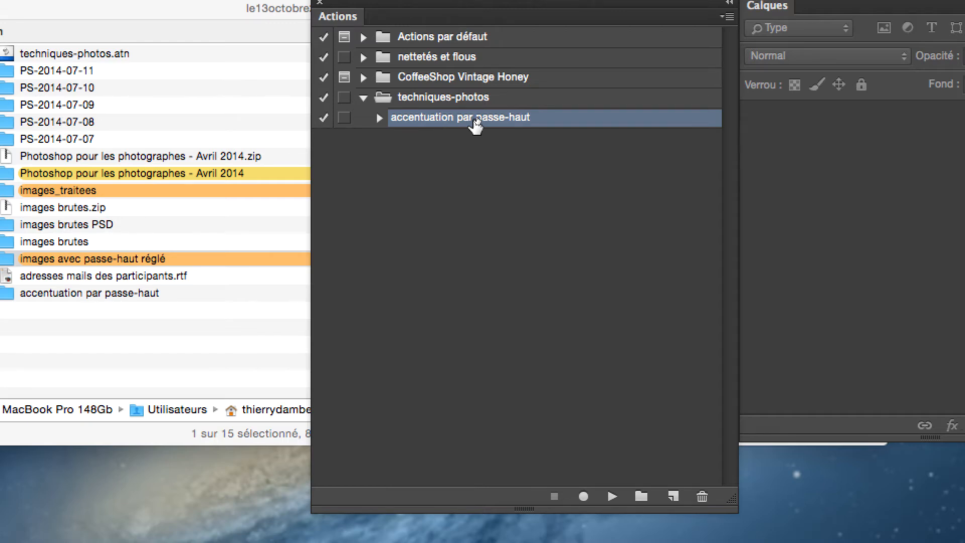
left_click(467, 160)
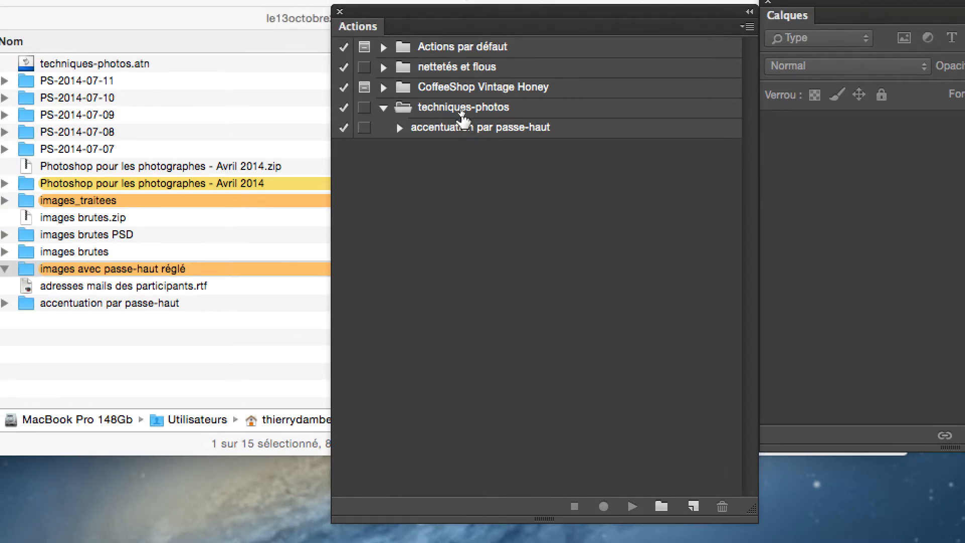
left_click(472, 75)
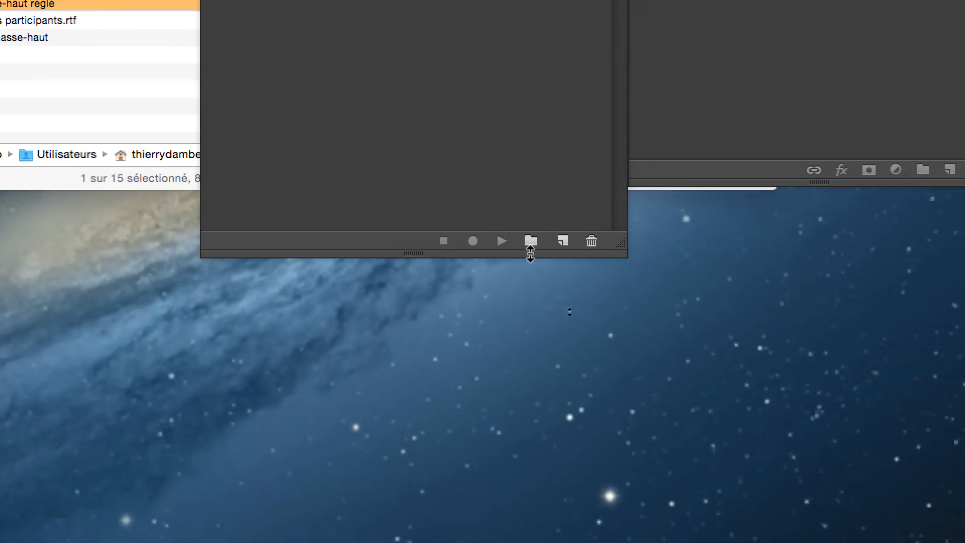
left_click(539, 245)
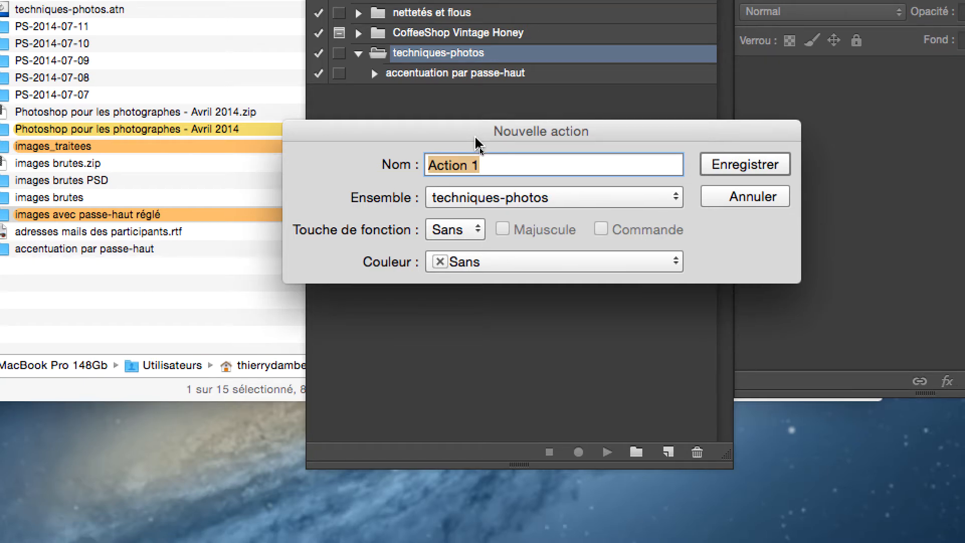
type("régler le pa")
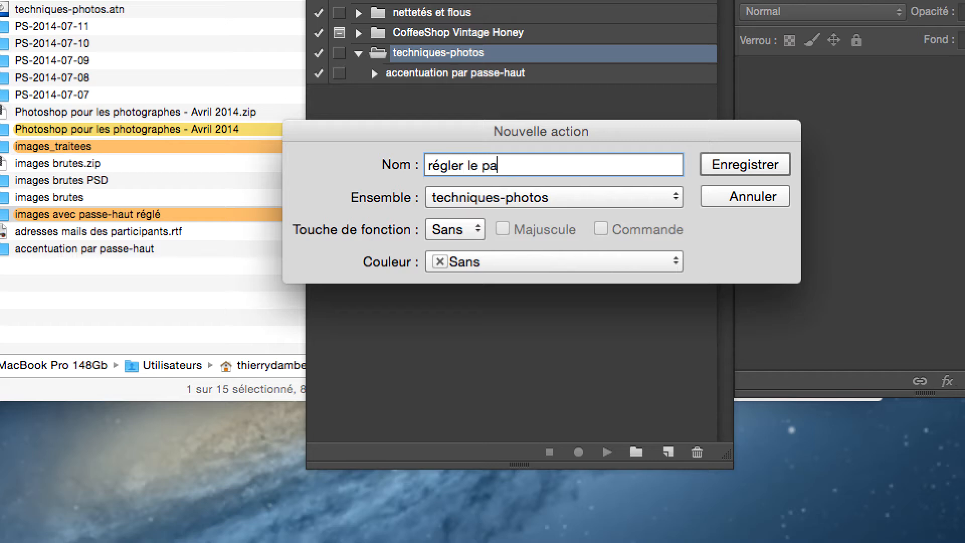
type("sse-haut à la volé")
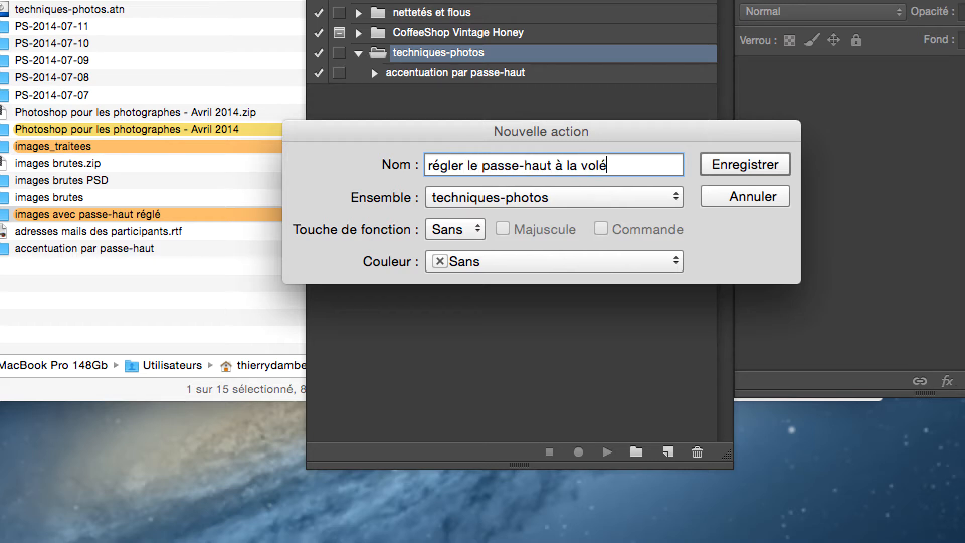
type("e")
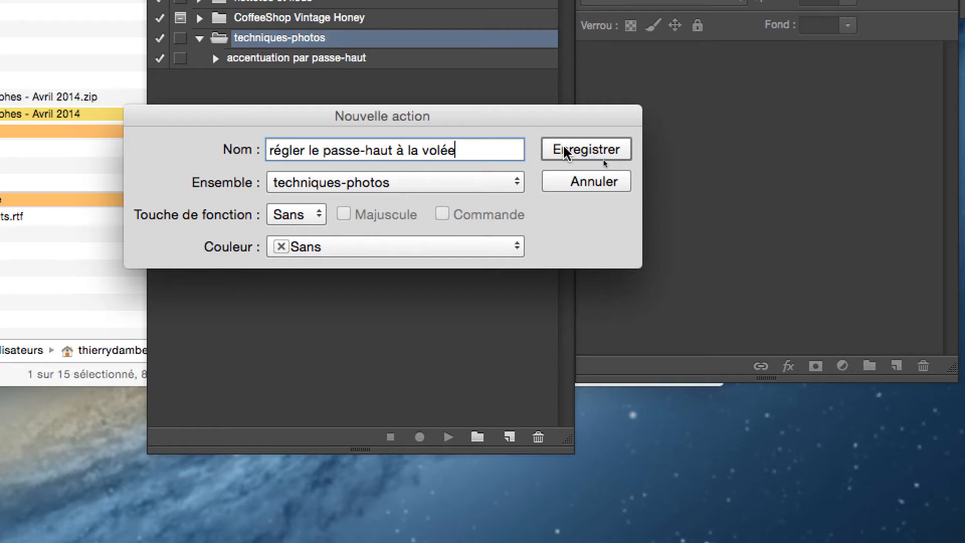
left_click(565, 147)
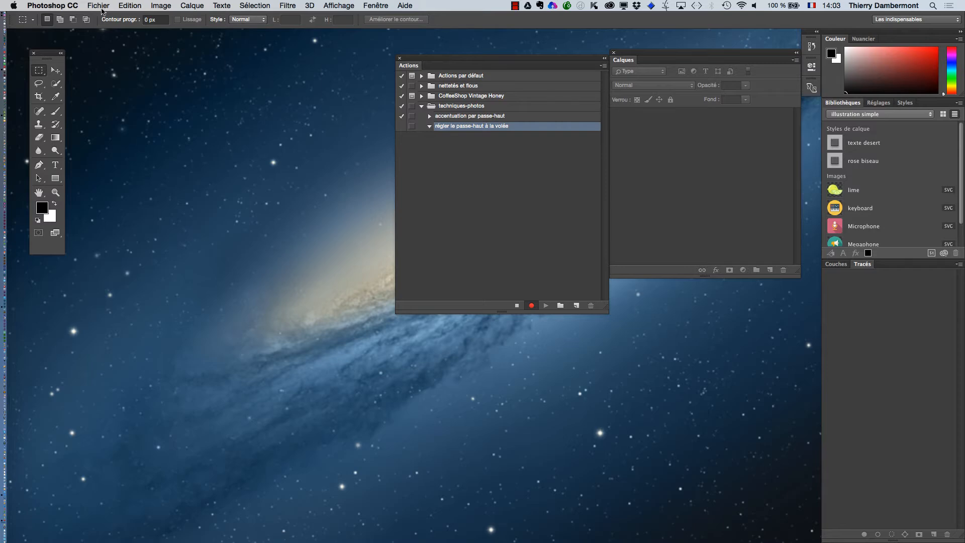
Open Smiling_Dog_Face.psd from the images_traitees folder inside le13octobre2015 as the first recorded operation
left_click(98, 5)
left_click(106, 26)
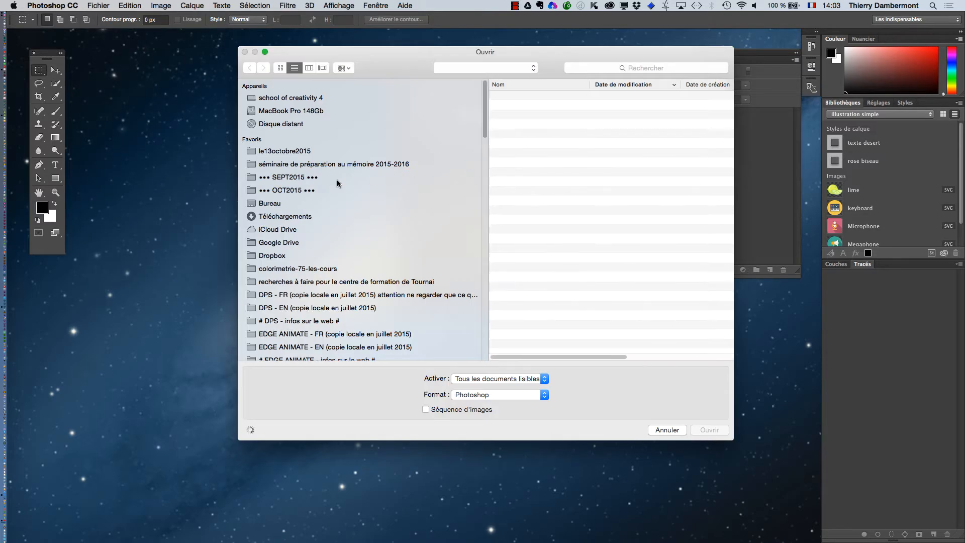
left_click(306, 151)
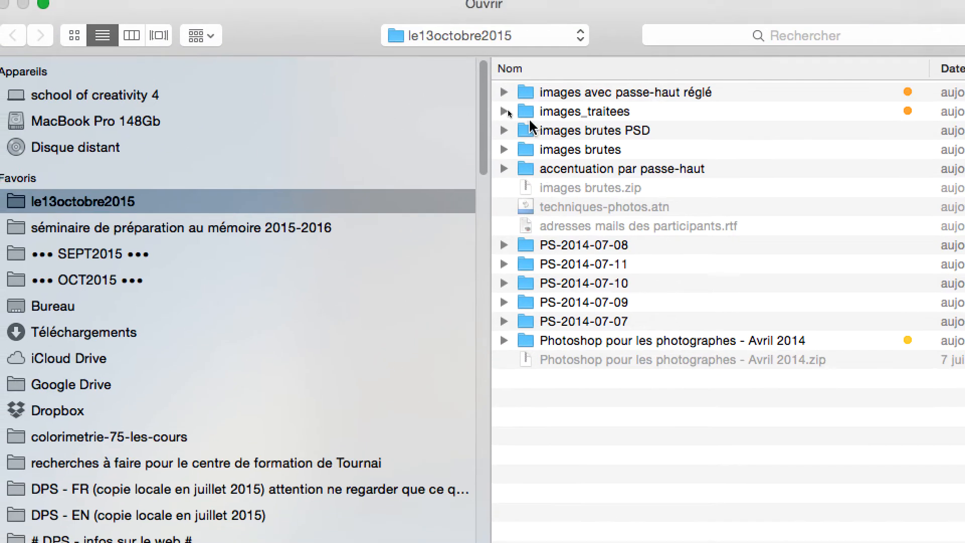
left_click(528, 118)
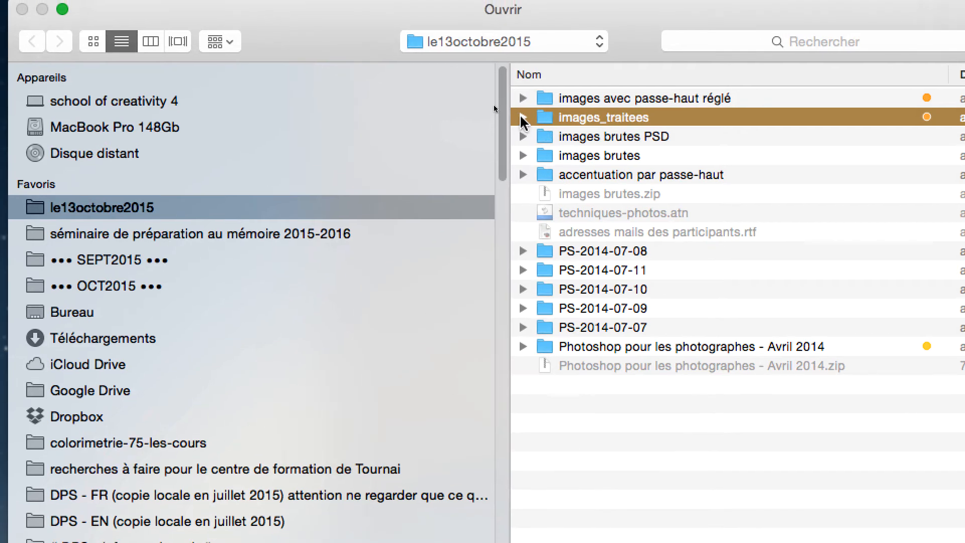
left_click(523, 117)
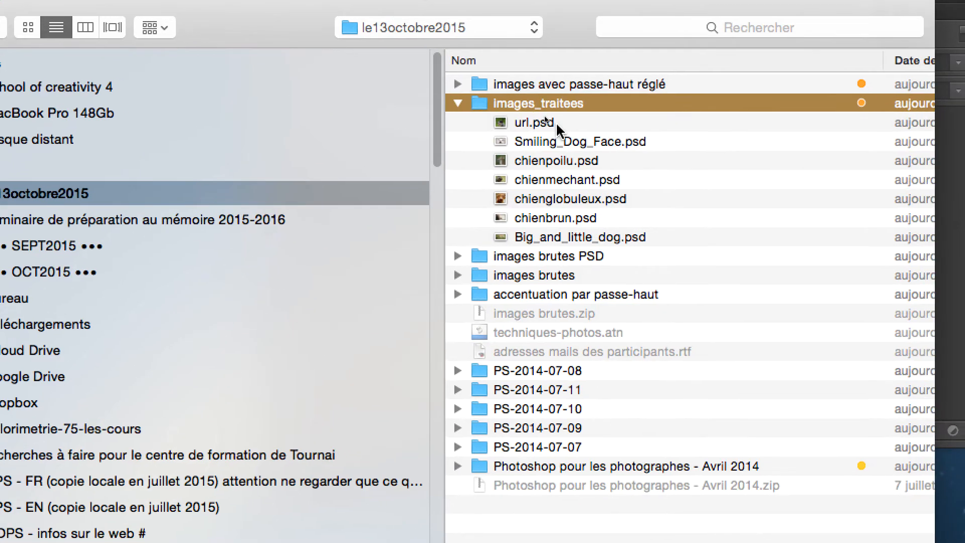
left_click(617, 139)
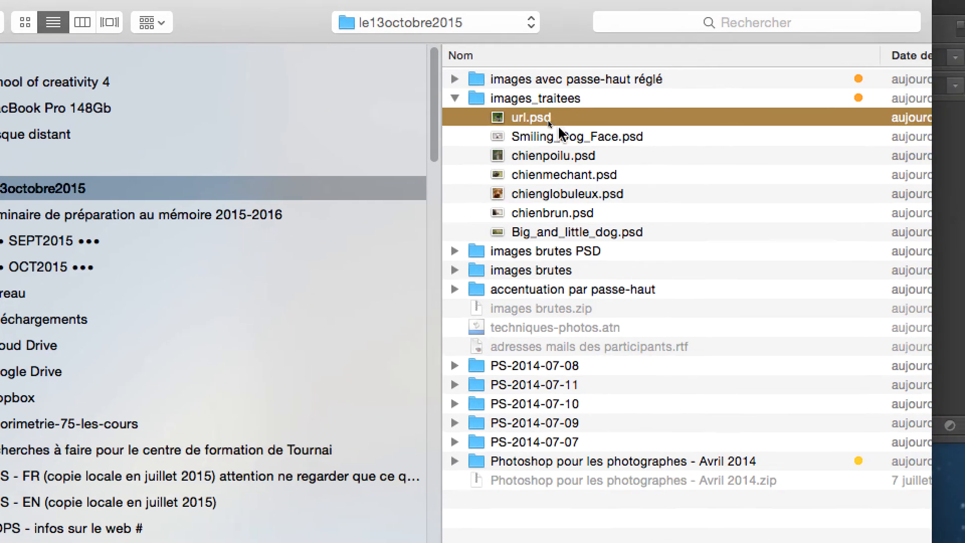
left_click(559, 135)
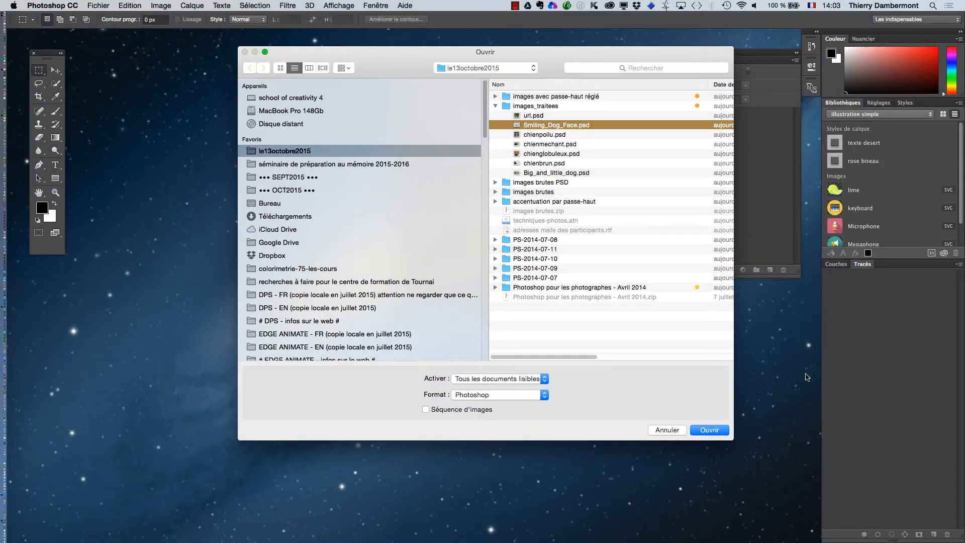
left_click(709, 430)
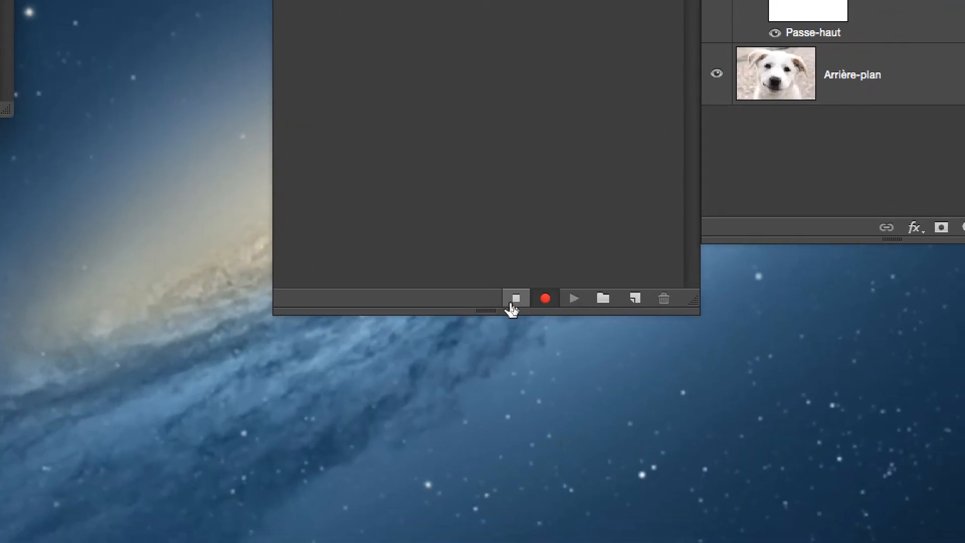
Stop and resume recording the action, and move the dog image window clear of the tool palette
left_click(517, 305)
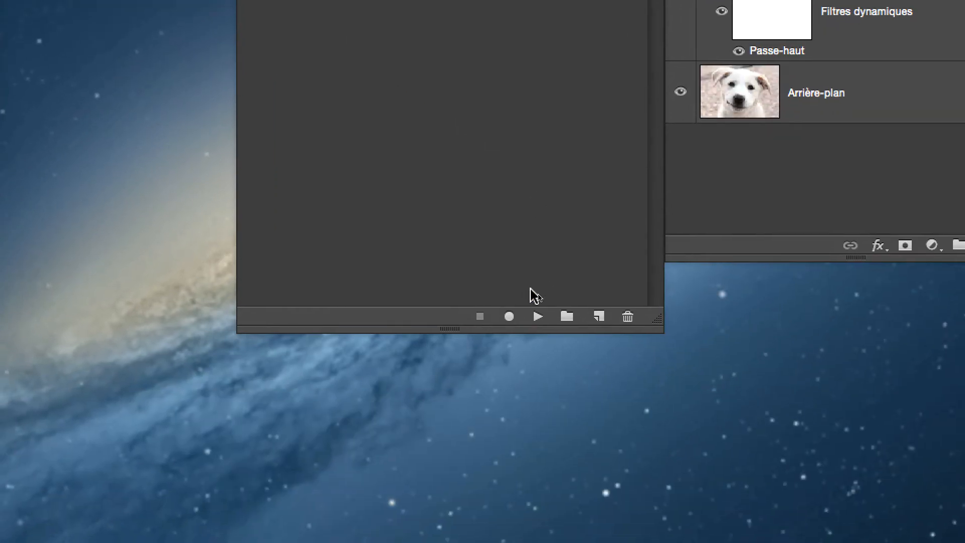
left_click(509, 316)
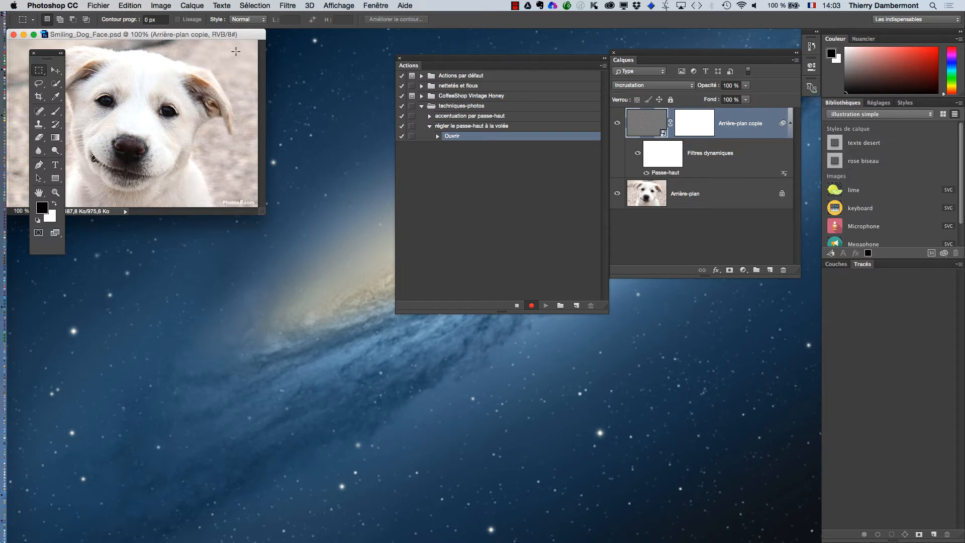
left_click_drag(237, 35, 328, 97)
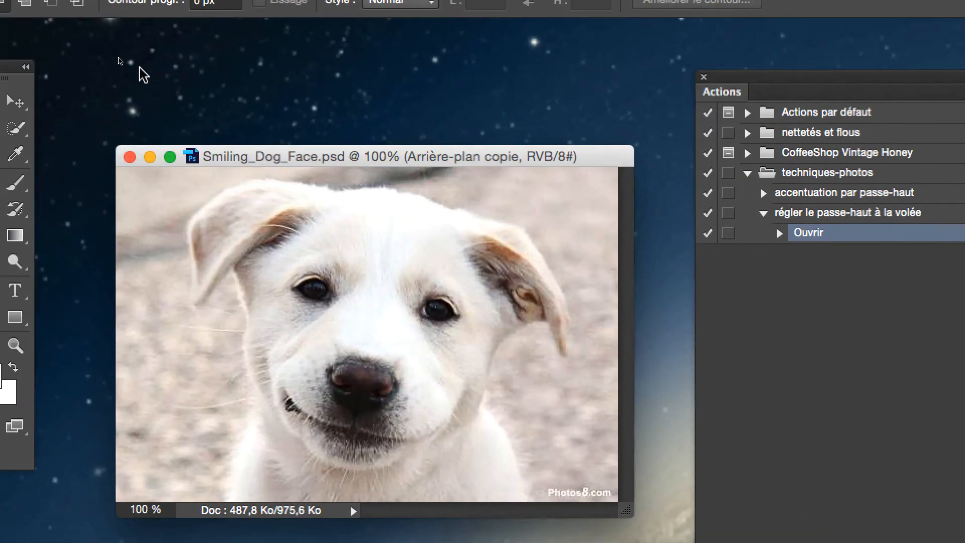
Switch to Finder and examine the contents of the images_traitees and images brutes folders
key("super+Tab")
key("super+Tab")
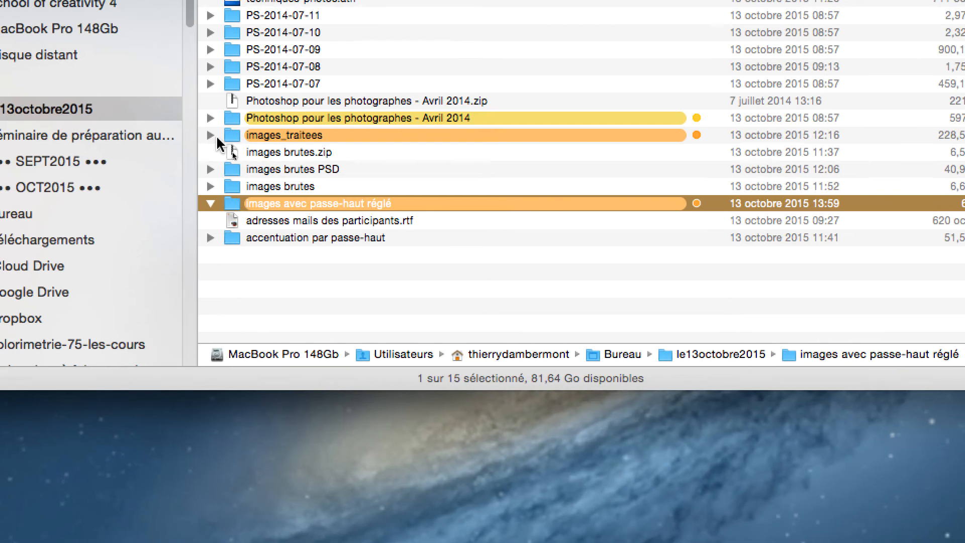
left_click(183, 124)
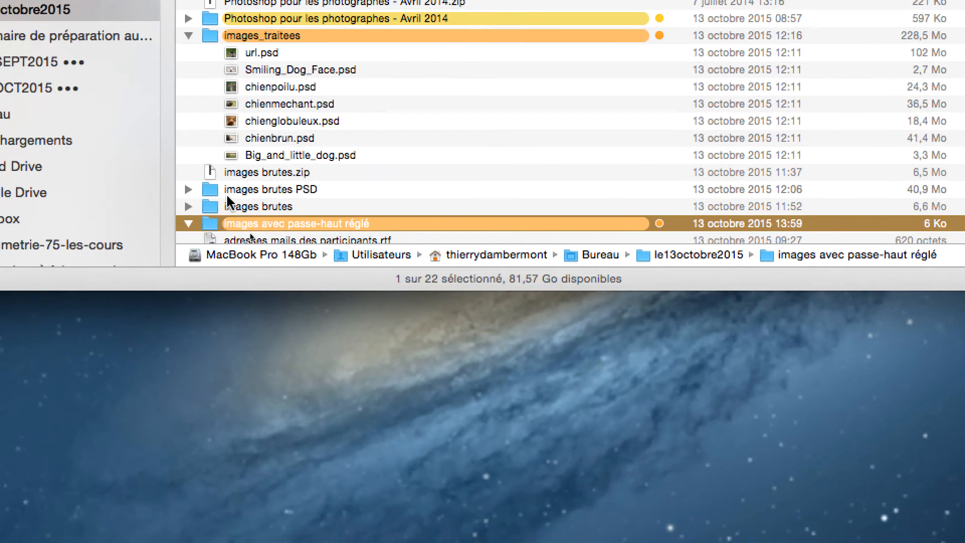
left_click(210, 207)
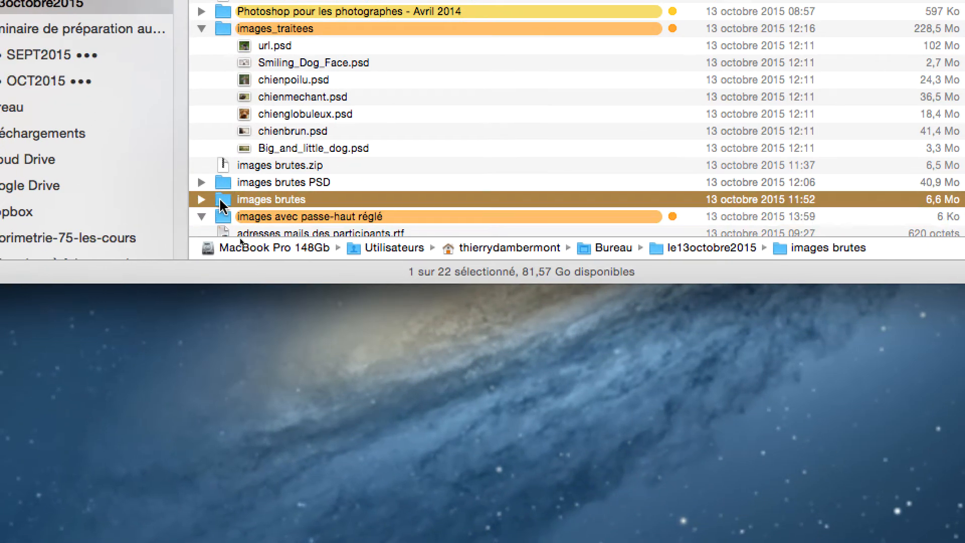
left_click(202, 199)
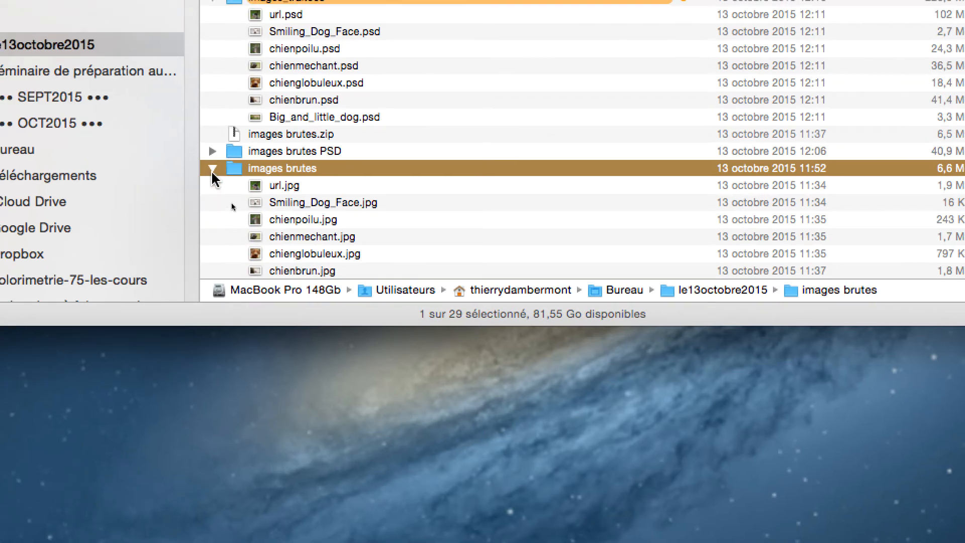
left_click(211, 159)
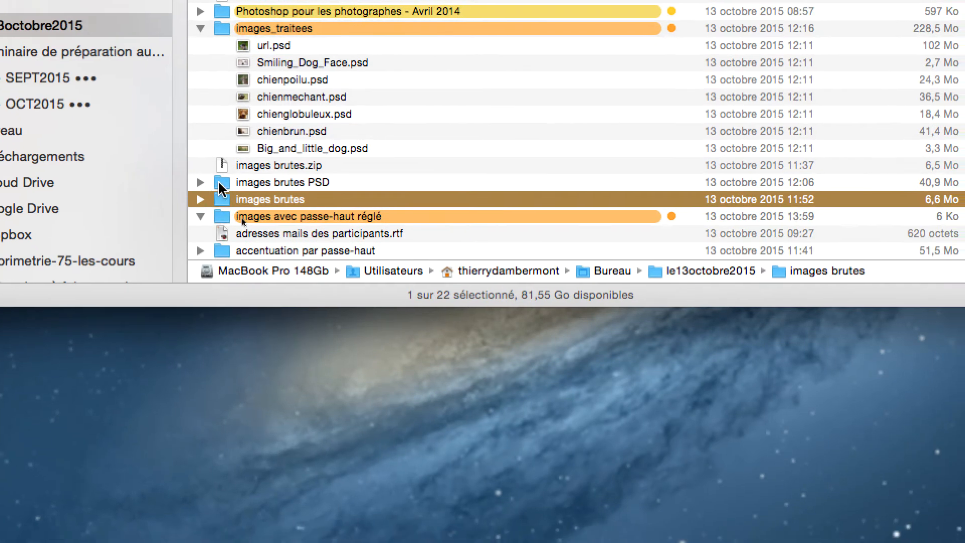
Examine the PSD subfolder of images brutes PSD, collapse the expanded source folders and select images_traitees
left_click(232, 195)
left_click(199, 181)
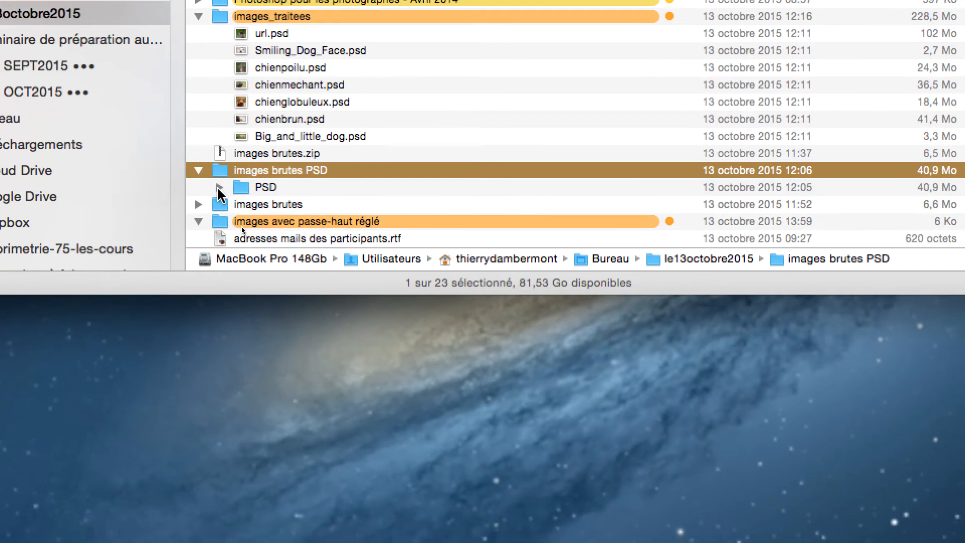
left_click(219, 190)
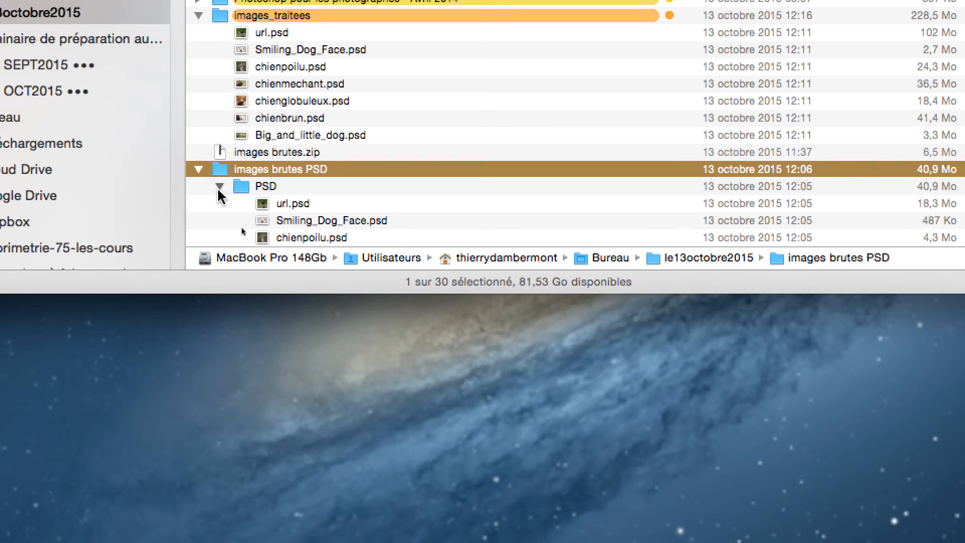
left_click(219, 189)
left_click(209, 176)
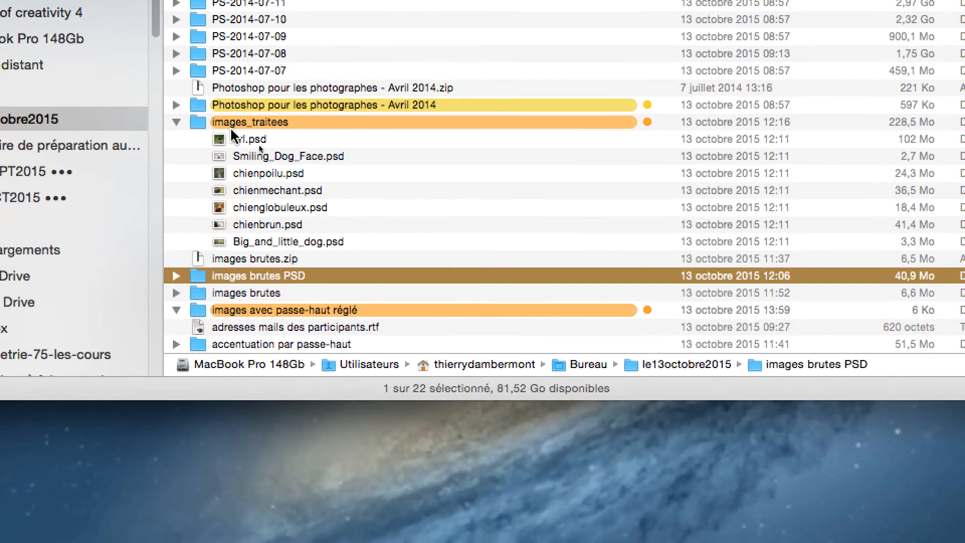
left_click(236, 134)
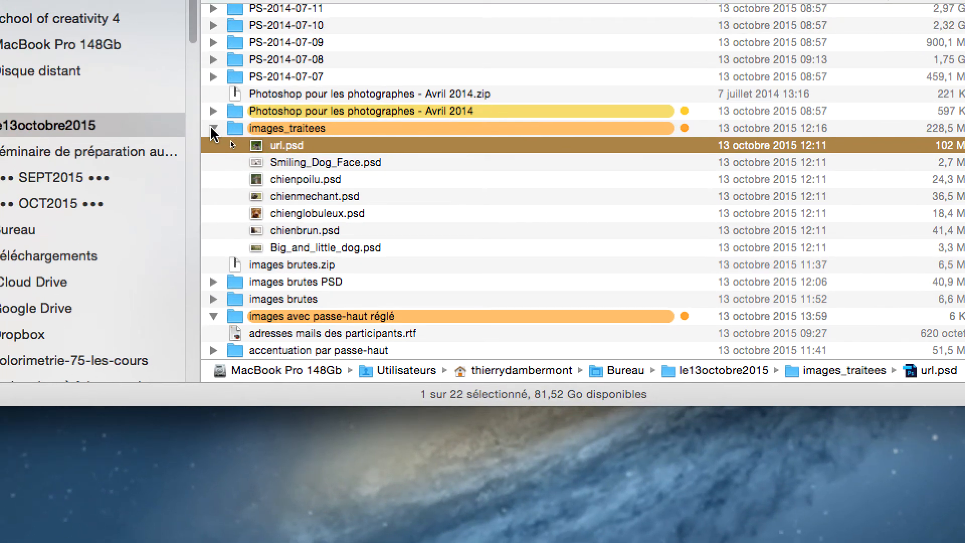
left_click(187, 116)
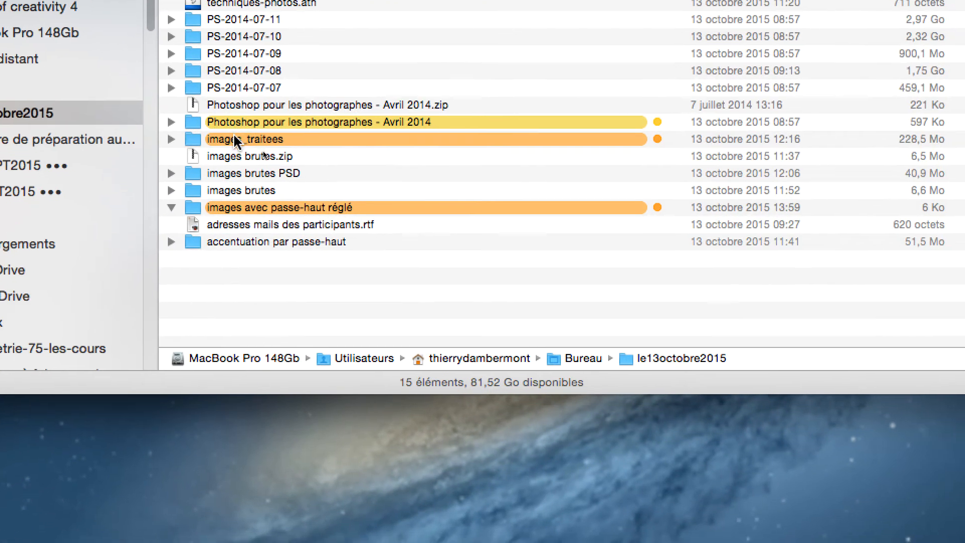
left_click(252, 116)
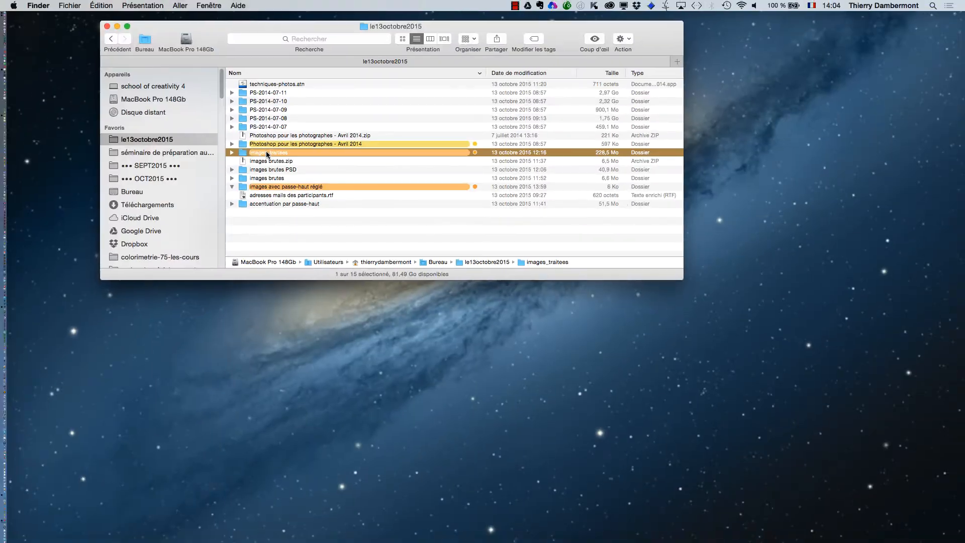
Return to Photoshop, hide the other applications, reposition and enlarge the dog image window, and move the Actions panel away from the Calques panel
key("super+Tab")
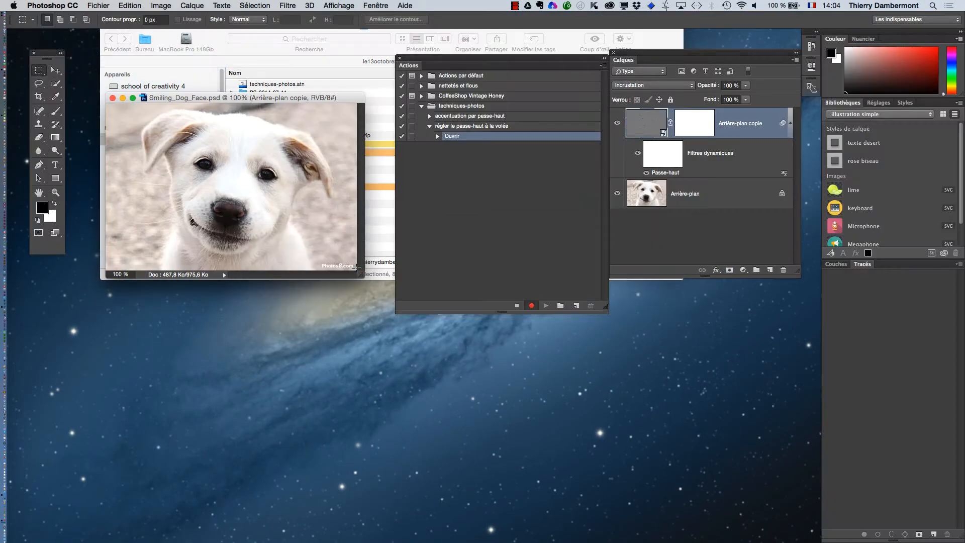
key("alt+super+h")
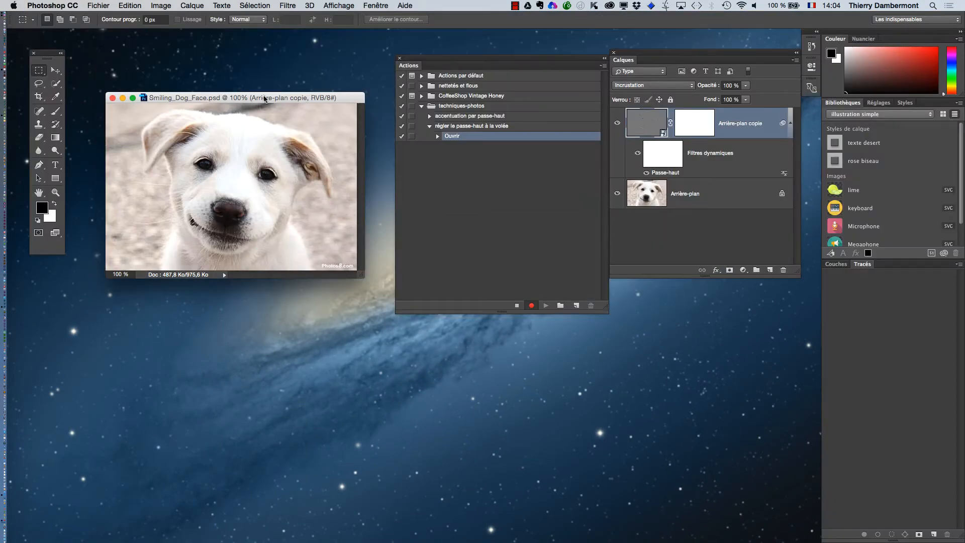
left_click_drag(265, 99, 235, 69)
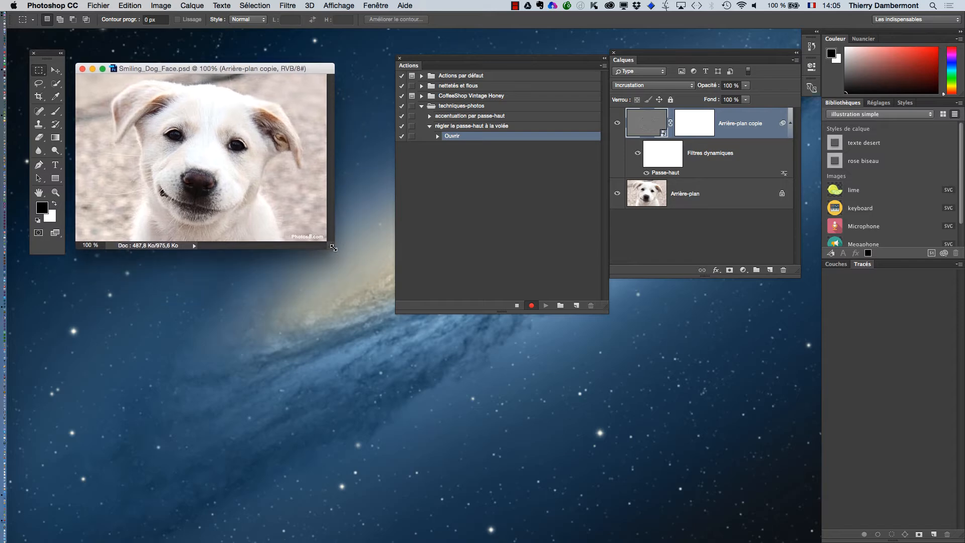
left_click_drag(334, 249, 370, 315)
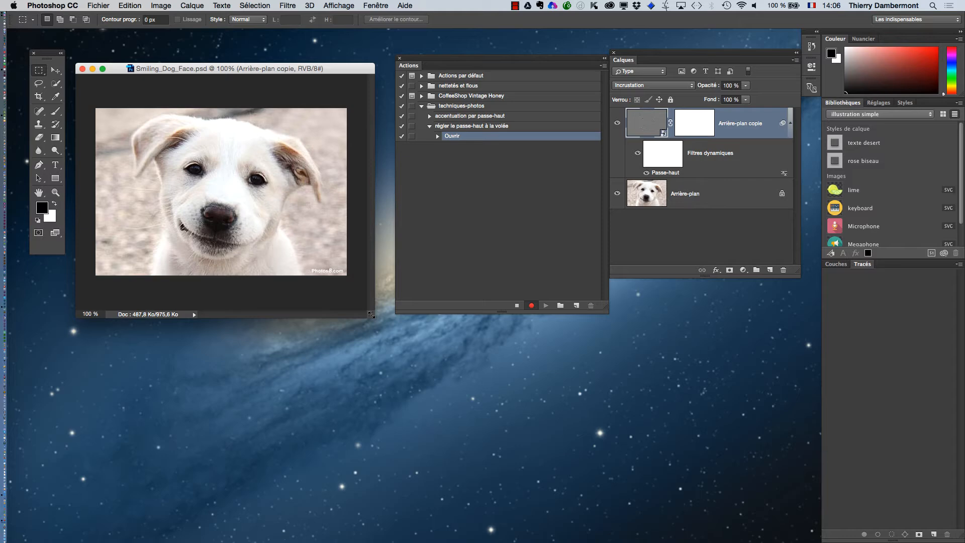
left_click_drag(467, 64, 458, 78)
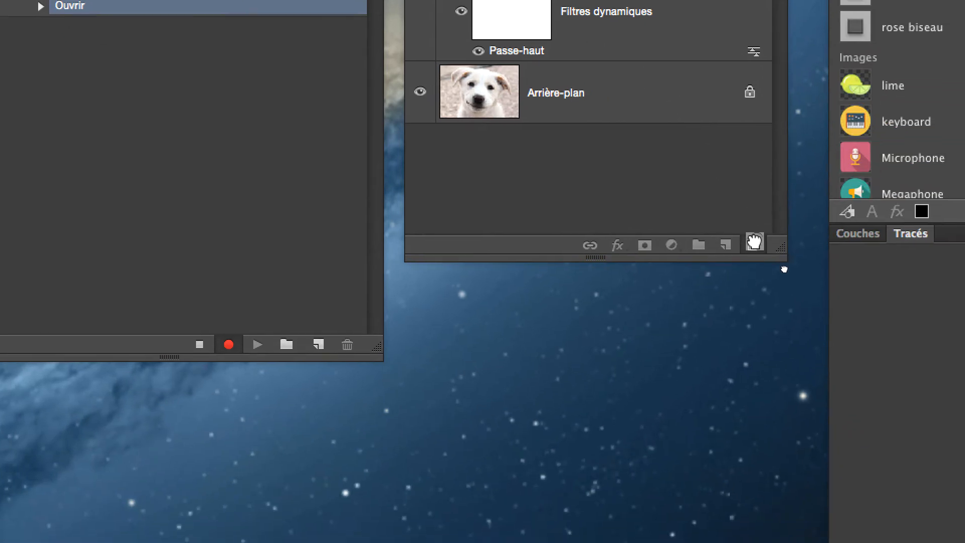
Delete the Passe-haut smart filter from the Arrière-plan copie layer while the action is recording
left_click_drag(754, 242, 754, 241)
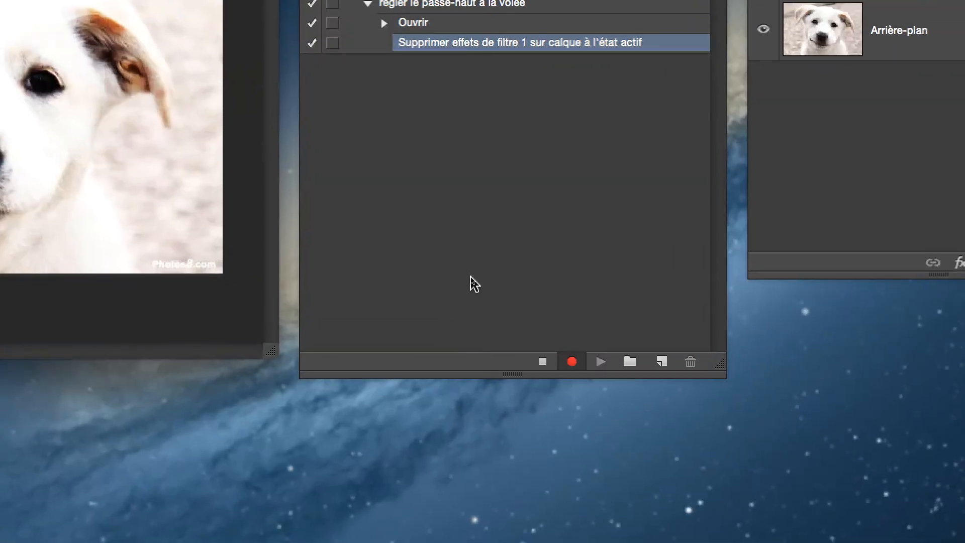
Stop the recording, remove the "Supprimer effets de filtre 1" command from the action and undo the Passe-haut filter deletion on the dog image
left_click(542, 361)
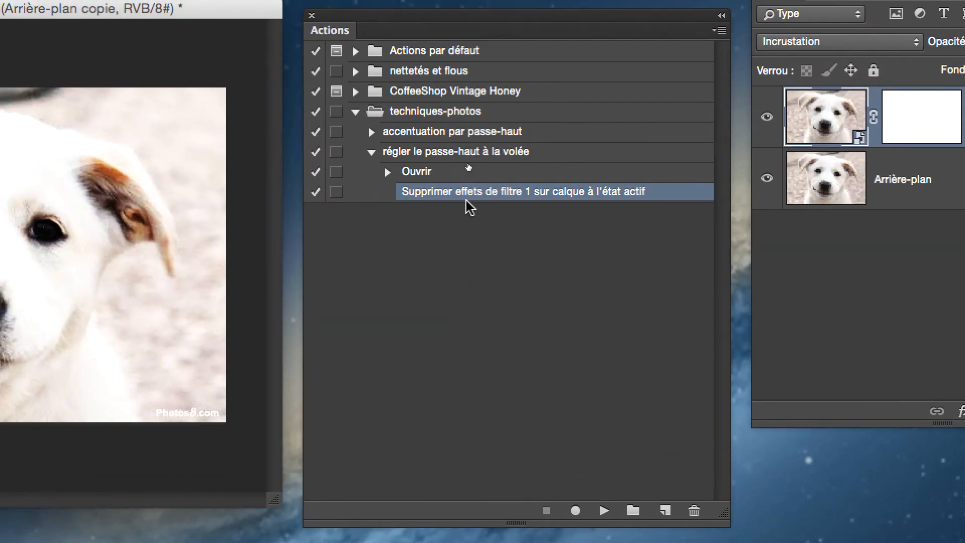
left_click_drag(470, 206, 594, 357)
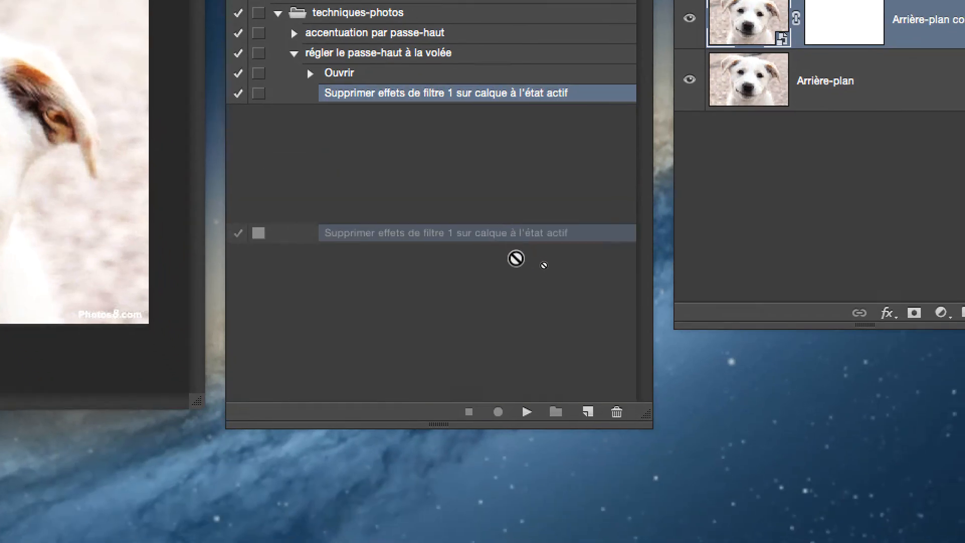
left_click_drag(516, 258, 617, 412)
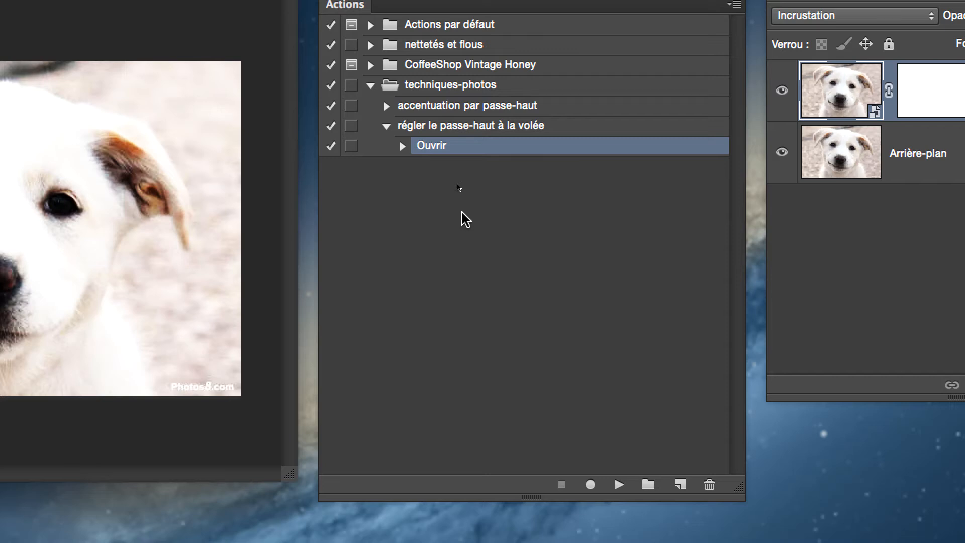
key("super+z")
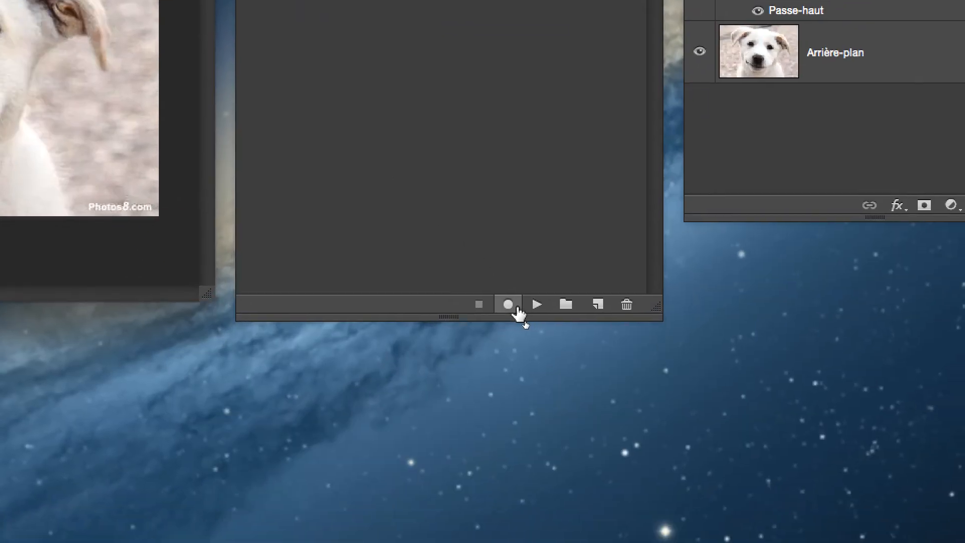
Resume recording "régler le passe-haut à la volée" and delete the Passe-haut smart filter from the Arrière-plan copie layer
left_click(530, 339)
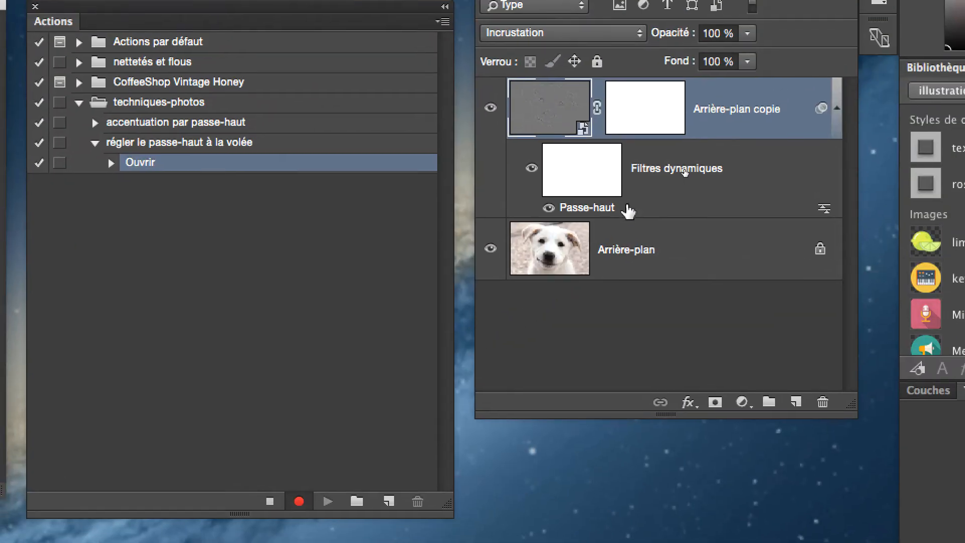
double_click(872, 14)
left_click_drag(636, 206, 801, 396)
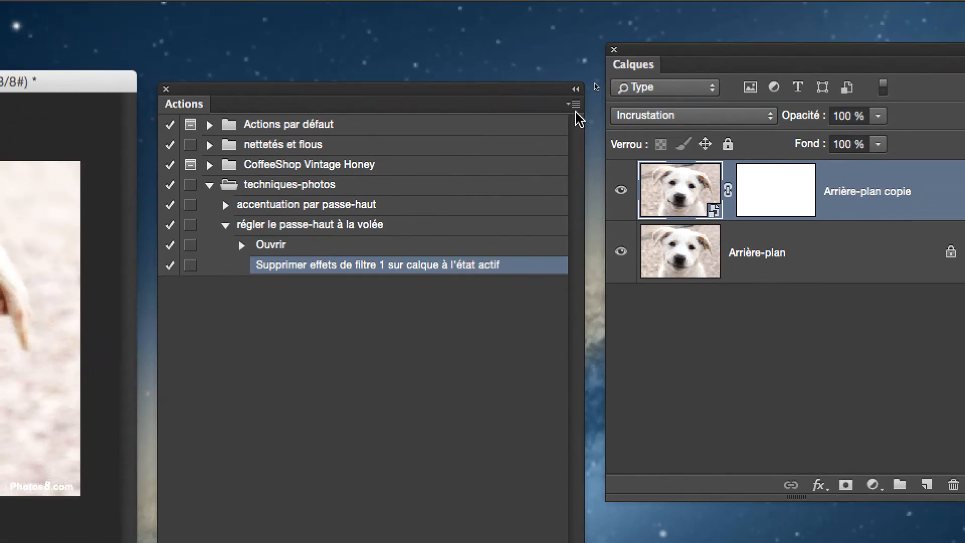
Insert the Divers: Passe-haut filter as a menu command in the action being recorded
left_click(575, 91)
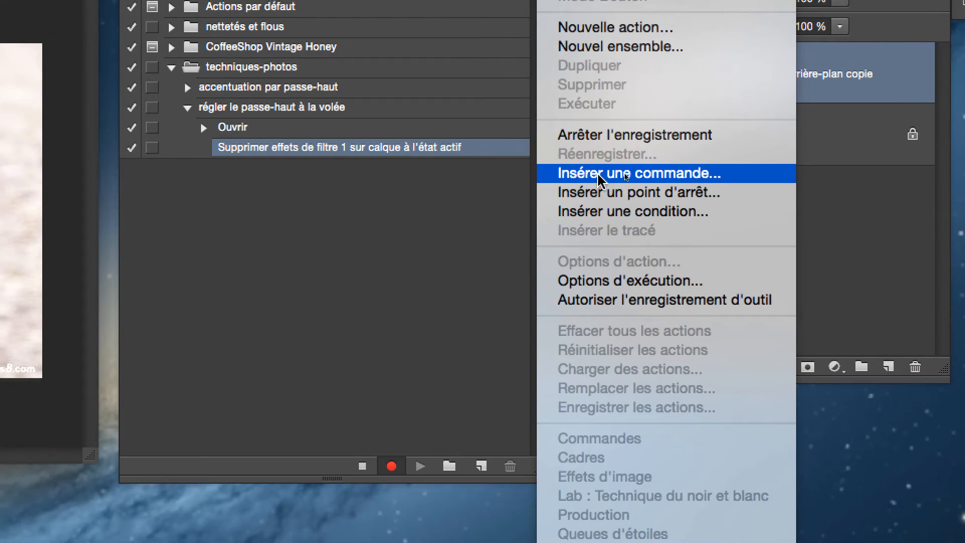
left_click(600, 176)
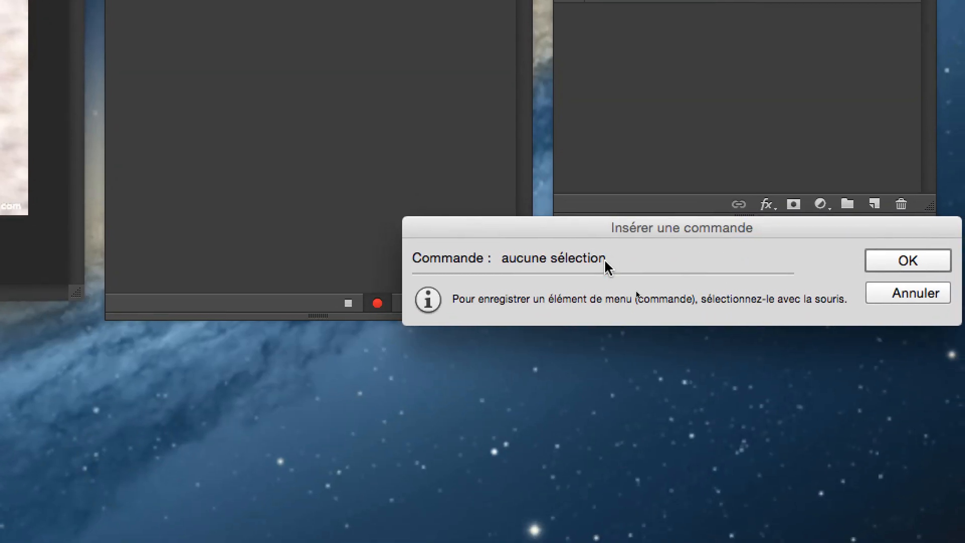
left_click_drag(601, 233, 88, 103)
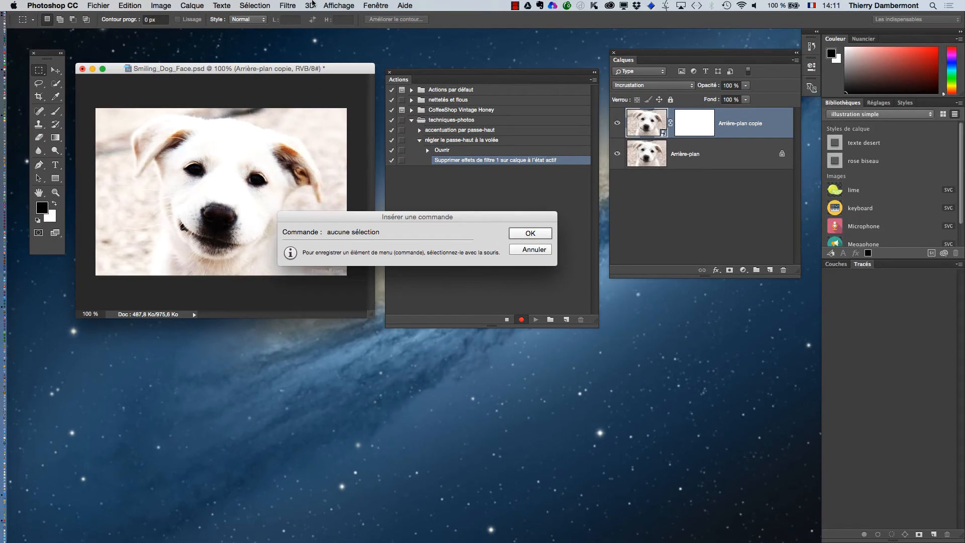
left_click(290, 5)
mouse_move(314, 213)
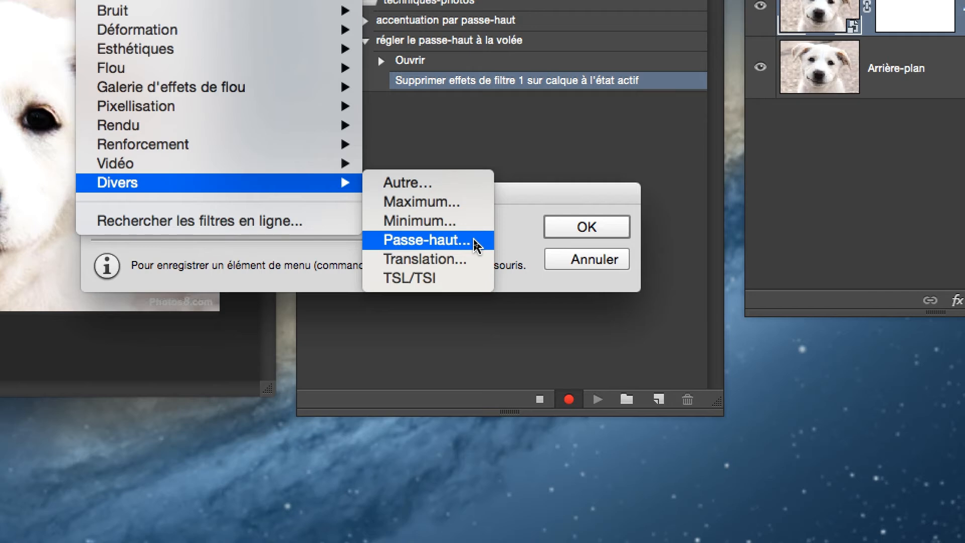
left_click(426, 240)
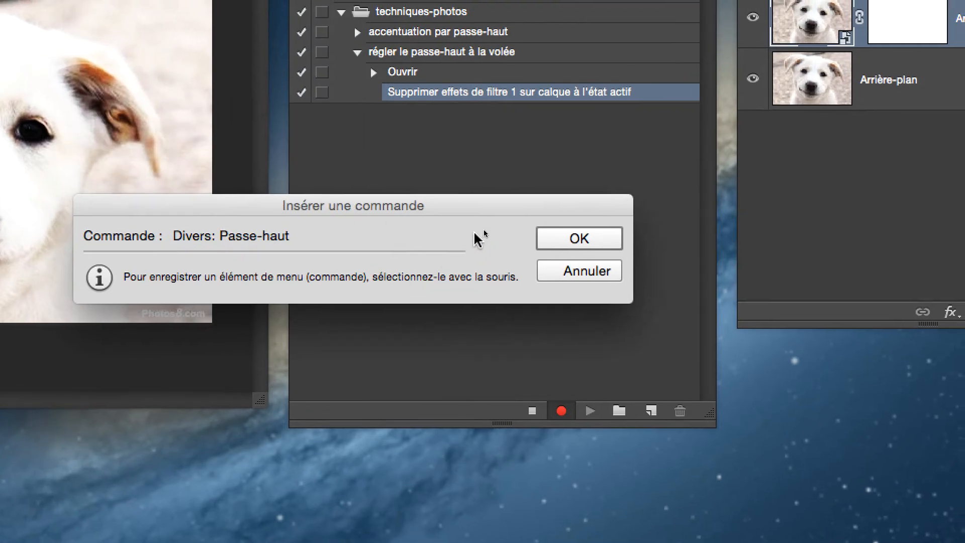
left_click(504, 241)
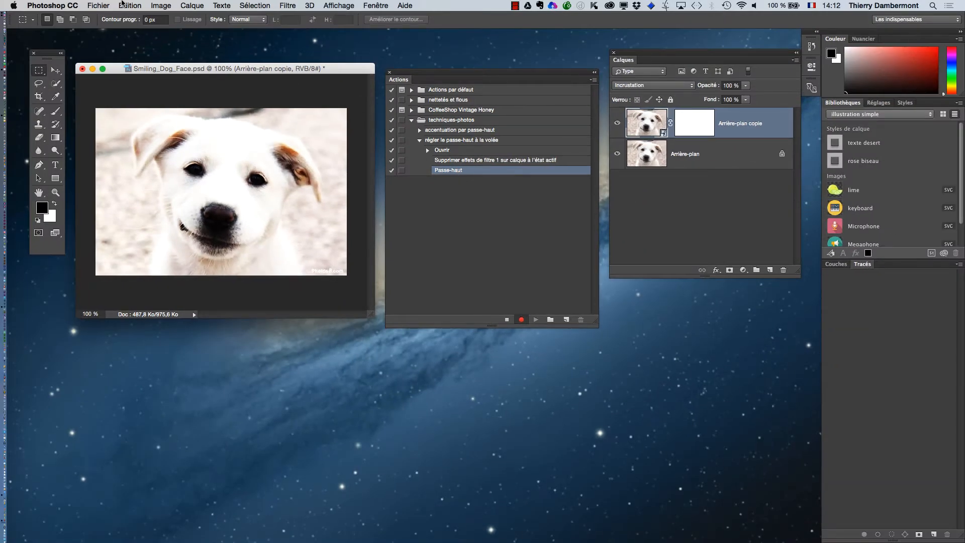
Save the image as Smiling_Dog_Face.psd in Photoshop format to the Bureau folder, then stop the recording and collapse the action
left_click(105, 4)
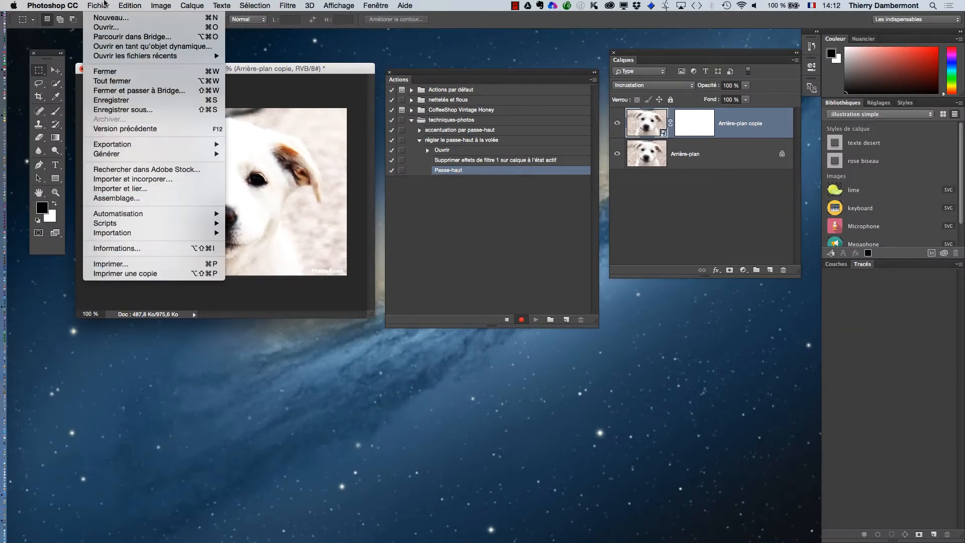
left_click(120, 109)
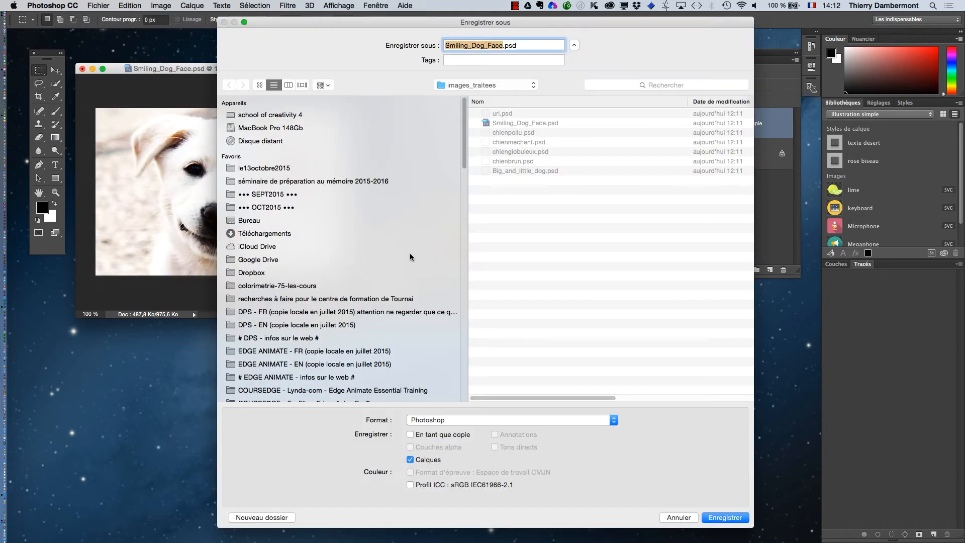
left_click(263, 220)
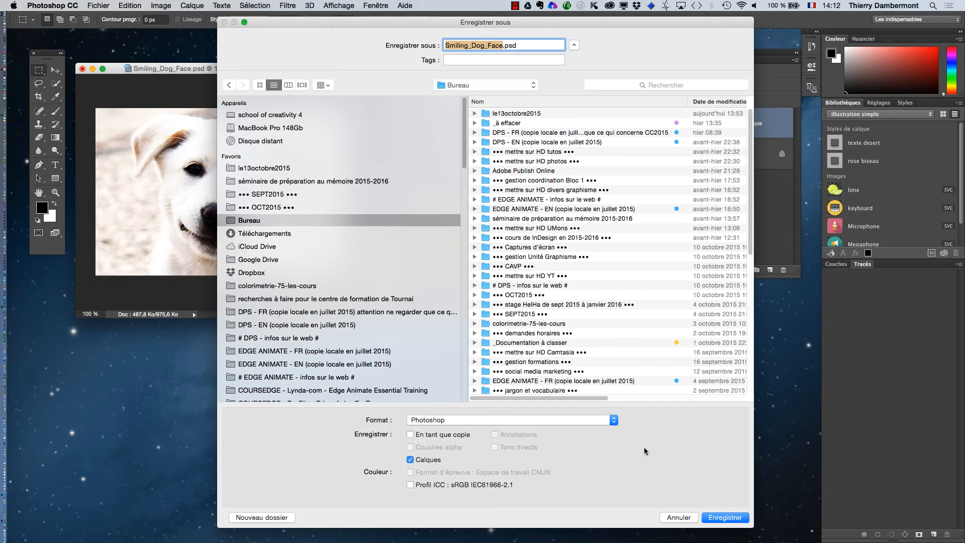
left_click(714, 518)
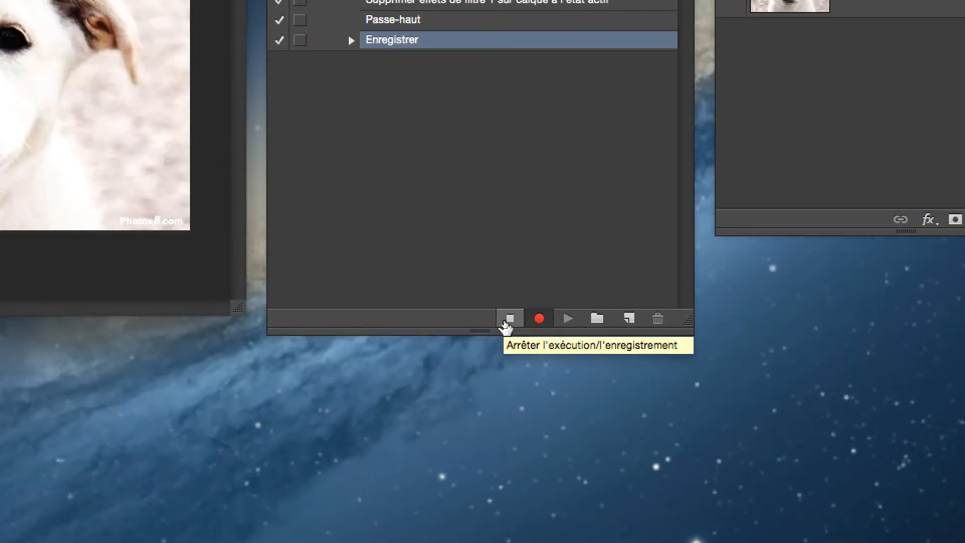
left_click(506, 320)
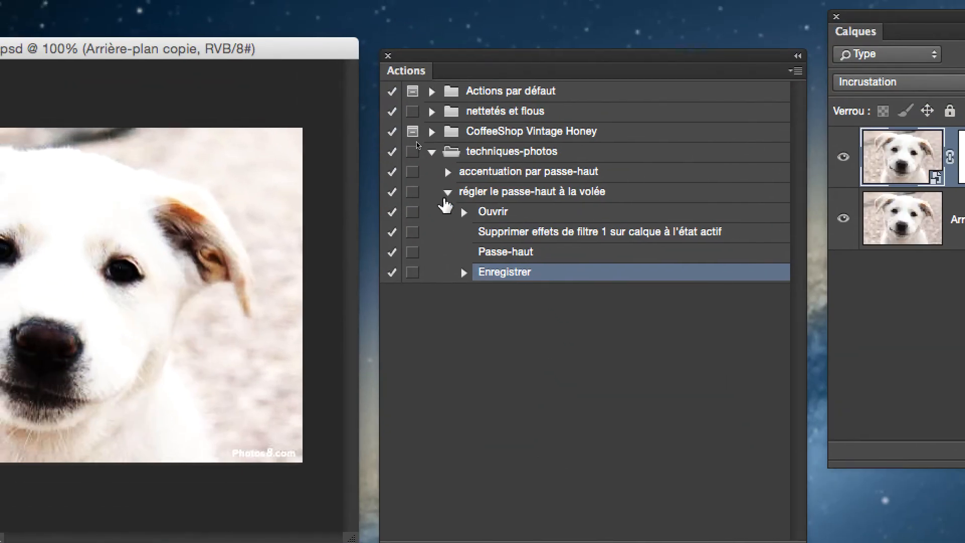
left_click(446, 194)
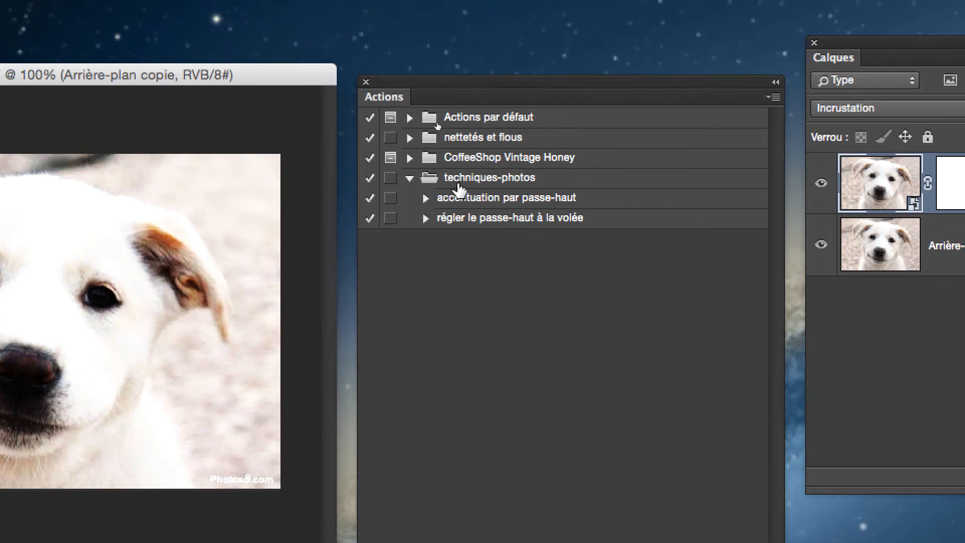
Create a new action named "régler le passe-haut à la volée (take 2)" in the techniques-photos set and start recording it
left_click(461, 169)
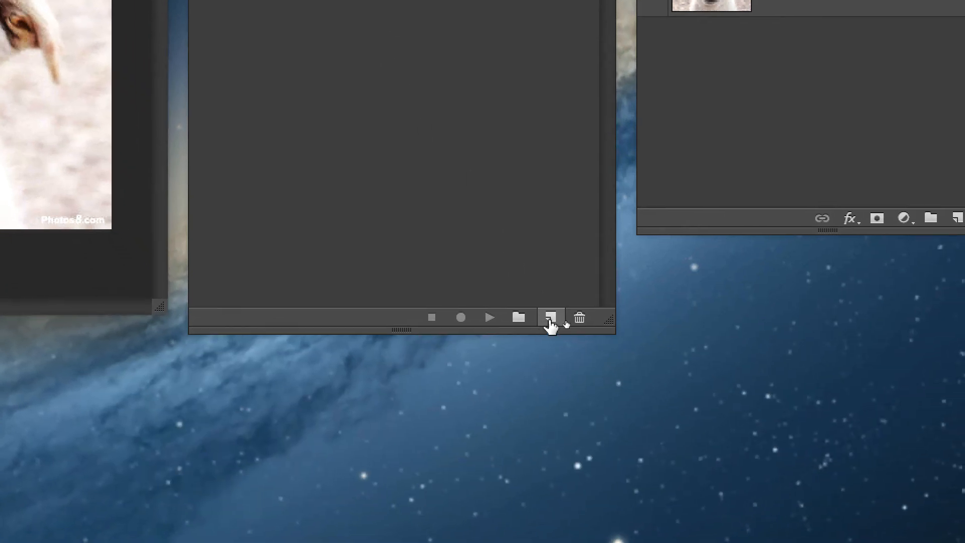
left_click(550, 319)
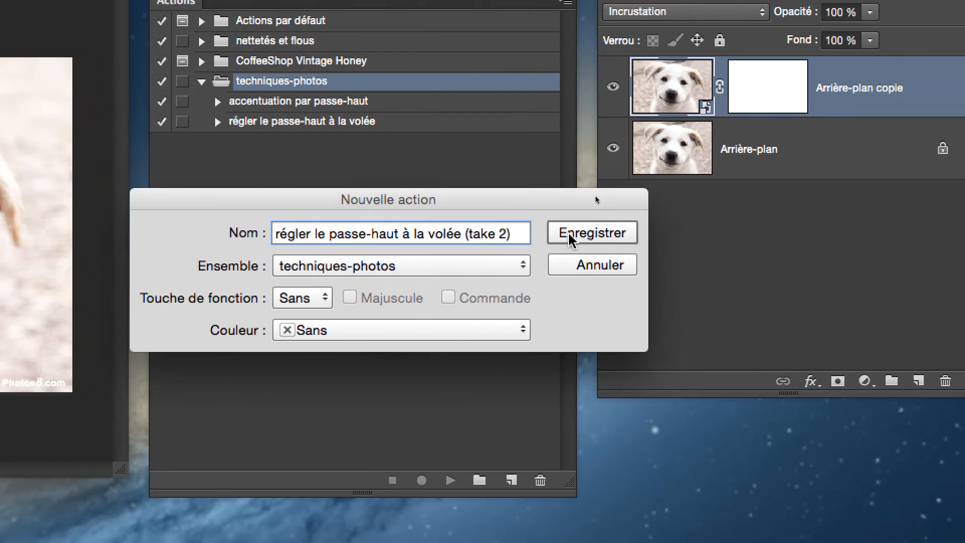
left_click(573, 235)
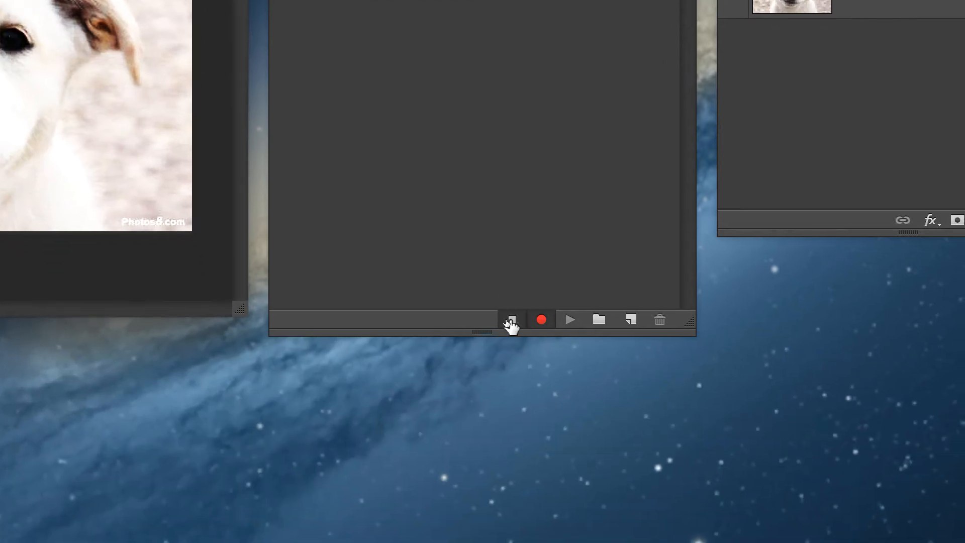
Pause the take 2 recording, close Smiling_Dog_Face.psd, return to Photoshop and resume recording
left_click(511, 321)
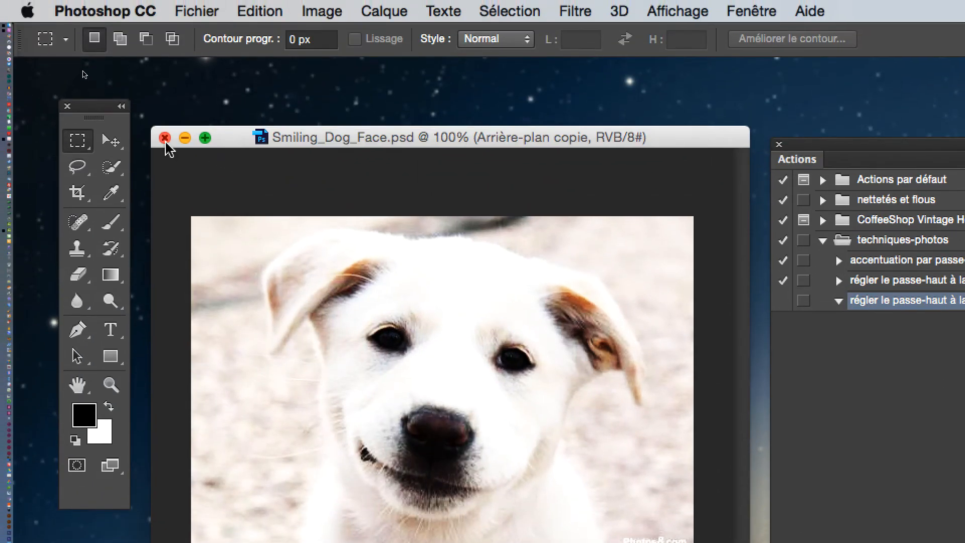
left_click(165, 138)
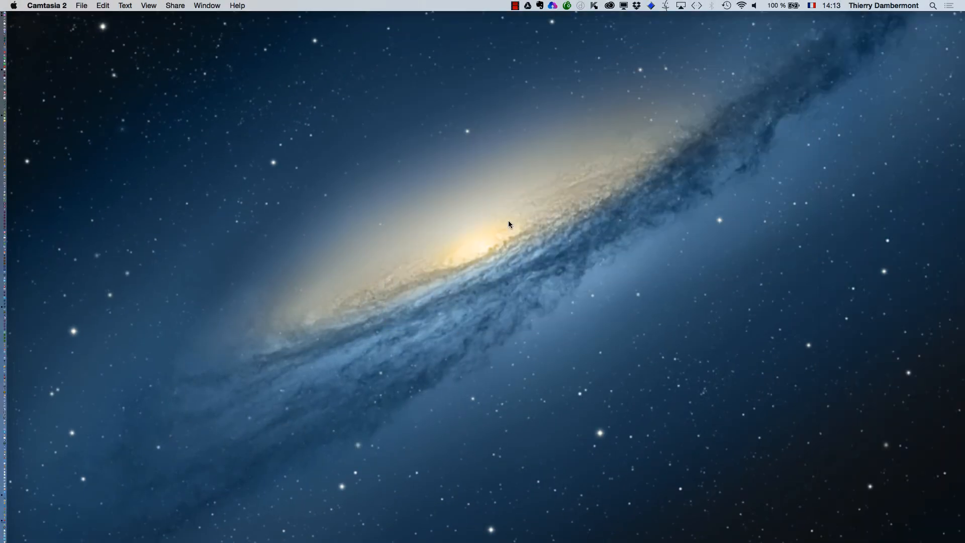
key("super+Tab")
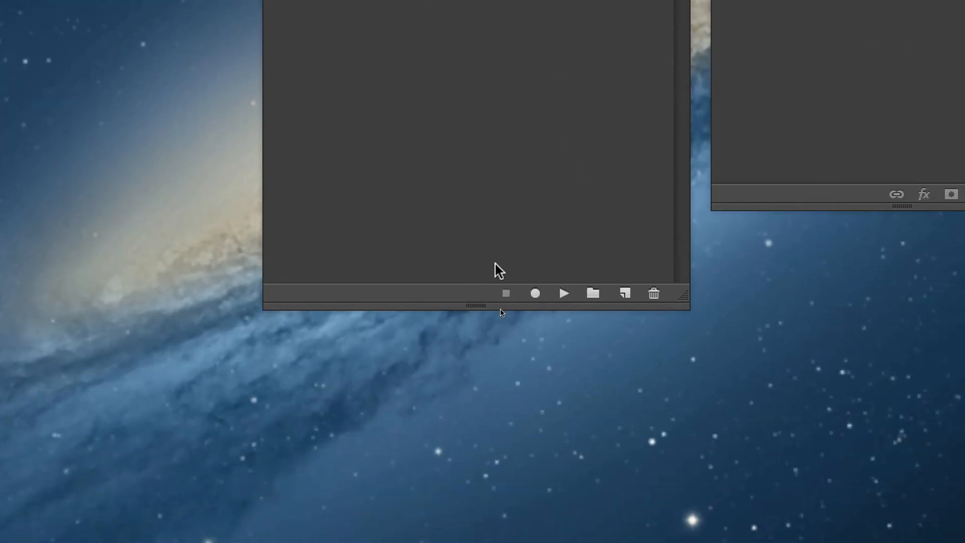
left_click(535, 293)
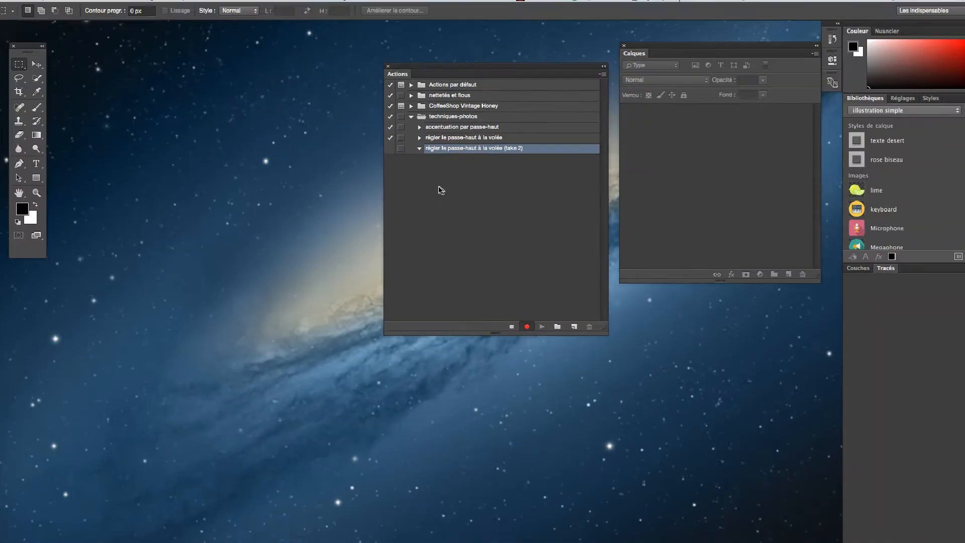
Open chienglobuleux.psd from the images_traitees folder in le13octobre2015 as the first recorded command of the take 2 action
left_click(91, 6)
left_click(97, 29)
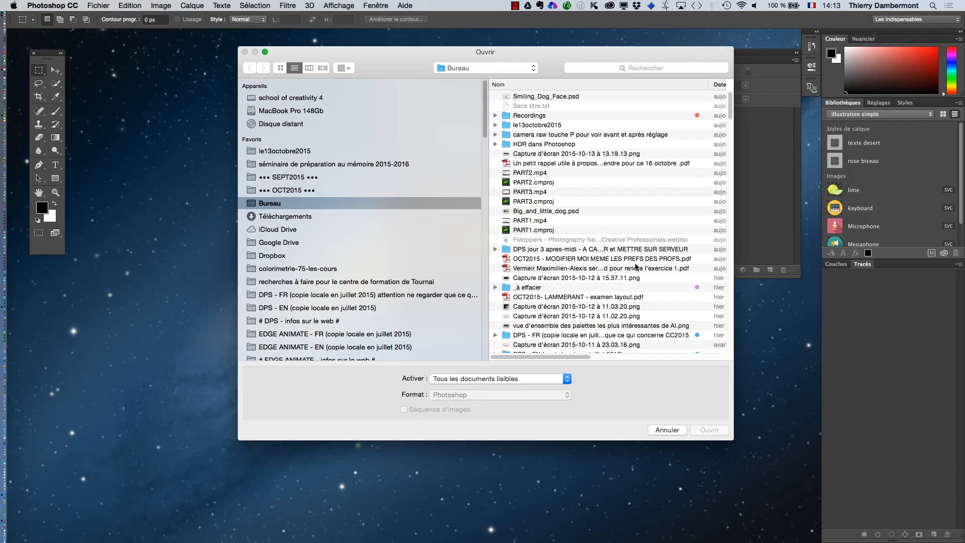
left_click(330, 152)
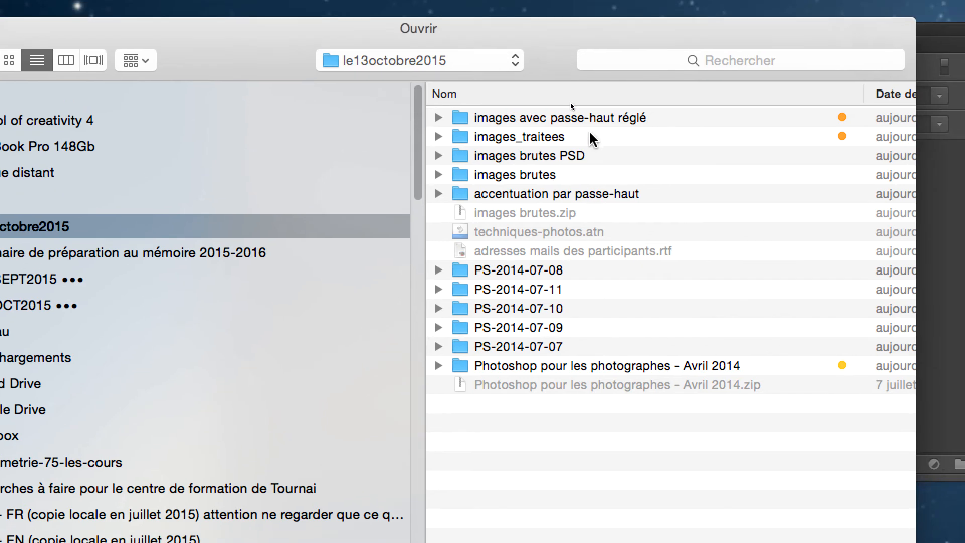
left_click(588, 89)
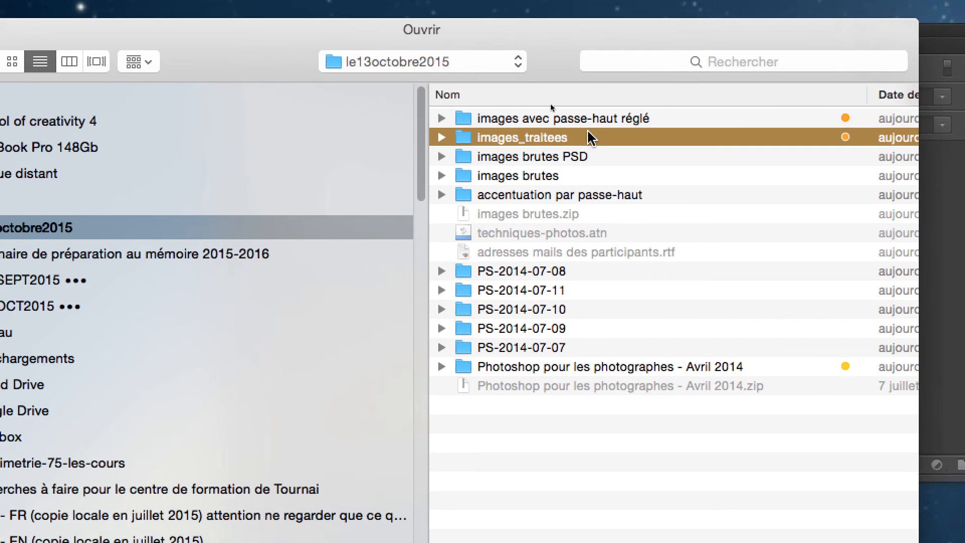
left_click(559, 134)
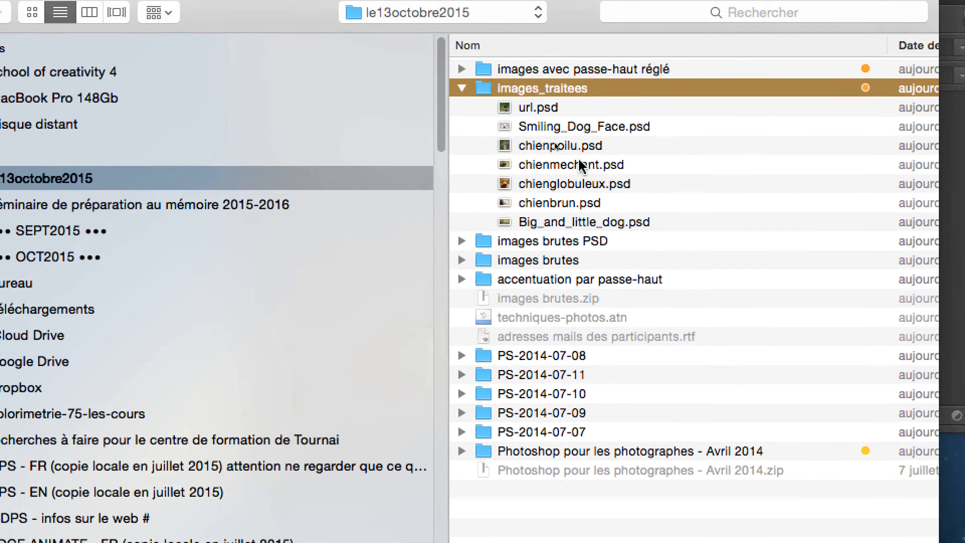
left_click(573, 164)
left_click(571, 183)
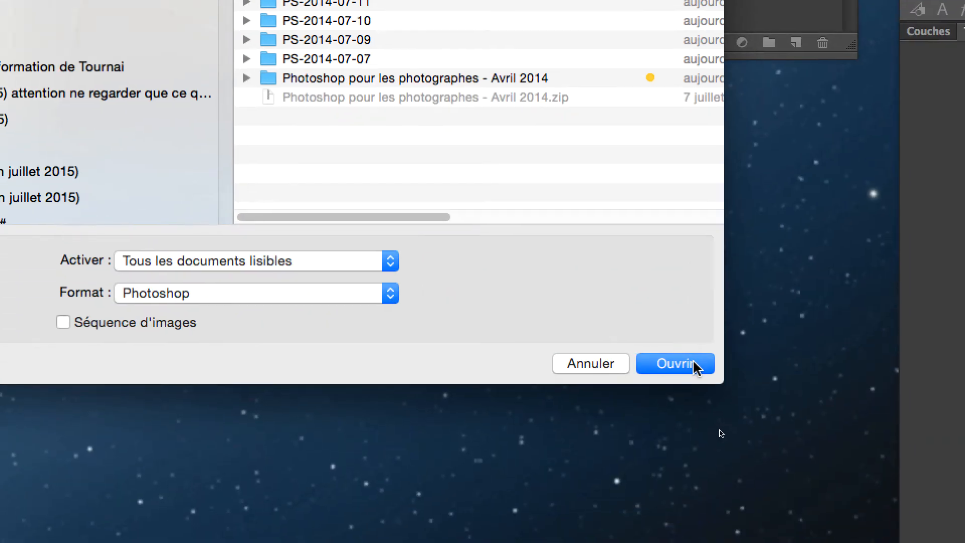
left_click(694, 362)
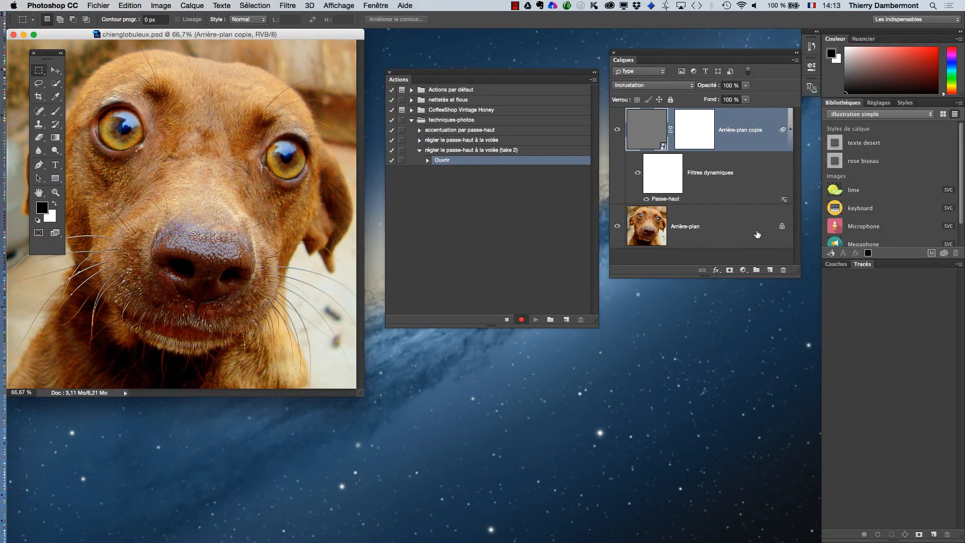
Enlarge the Calques panel and delete the Passe-haut smart filter from the Arrière-plan copie layer of chienglobuleux.psd while recording
left_click_drag(799, 309, 802, 339)
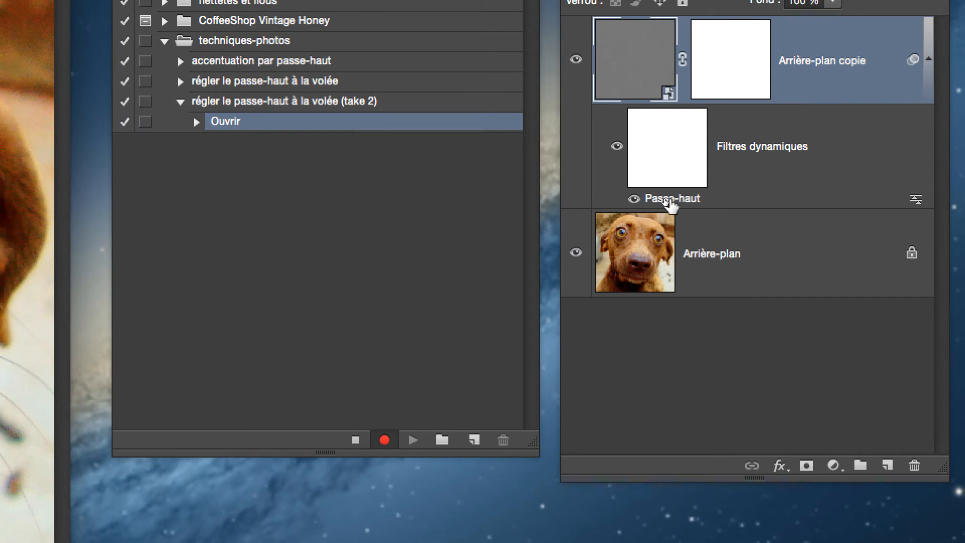
left_click_drag(674, 204, 877, 382)
left_click_drag(744, 259, 778, 346)
left_click_drag(757, 291, 757, 288)
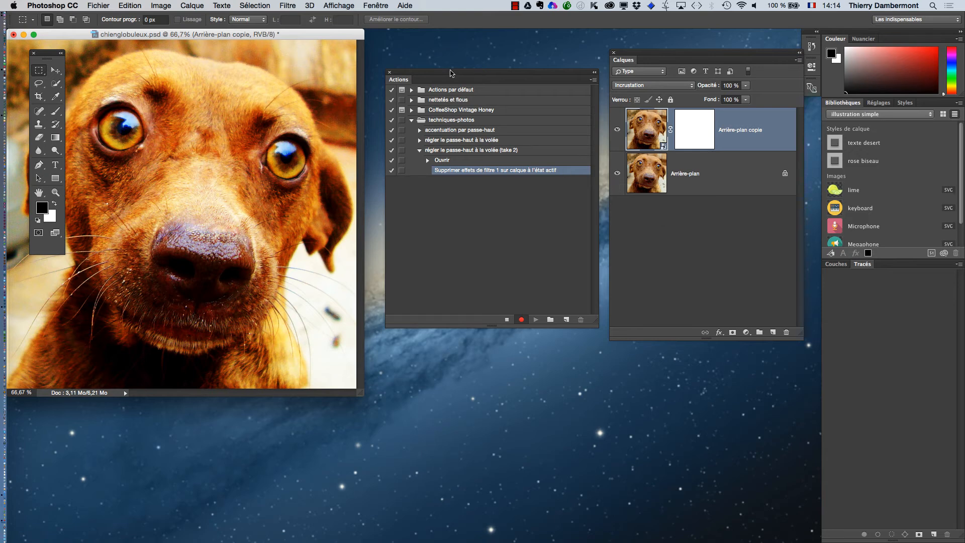
Insert the Divers > Passe-haut filter as a menu command in the take 2 action being recorded
left_click_drag(456, 77, 444, 79)
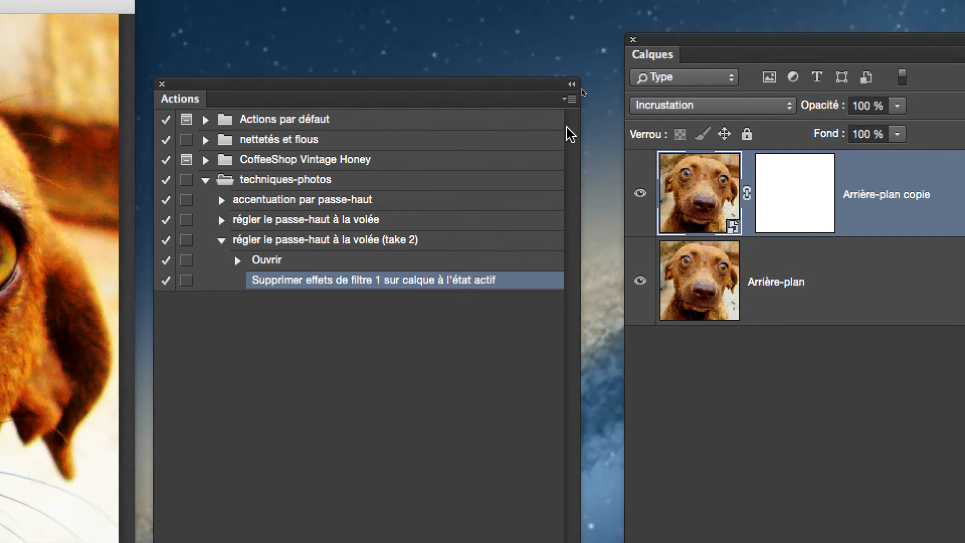
left_click(587, 15)
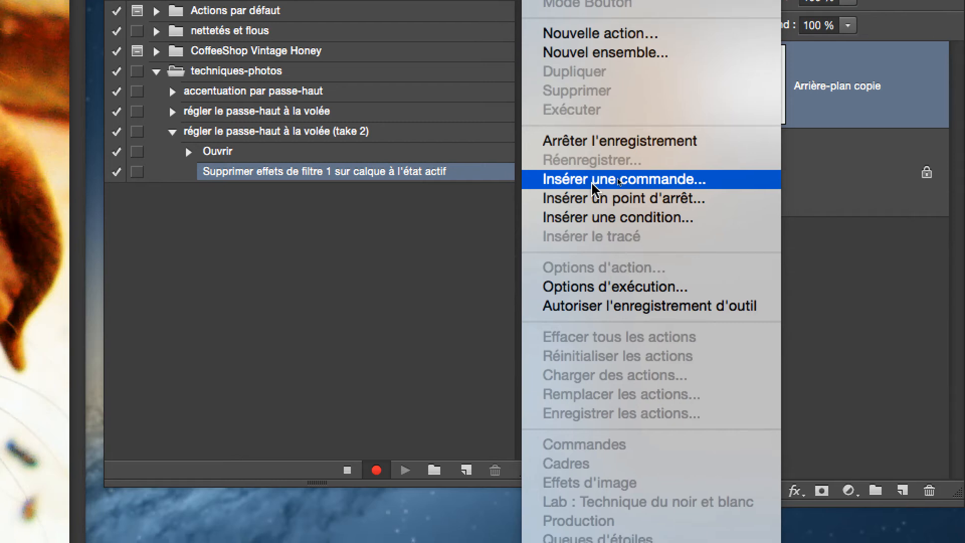
left_click(595, 189)
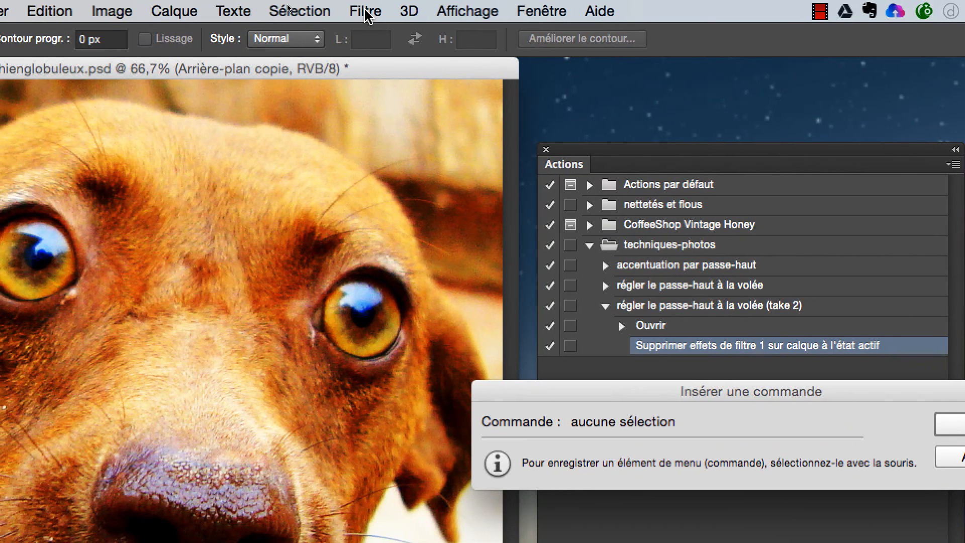
left_click(365, 12)
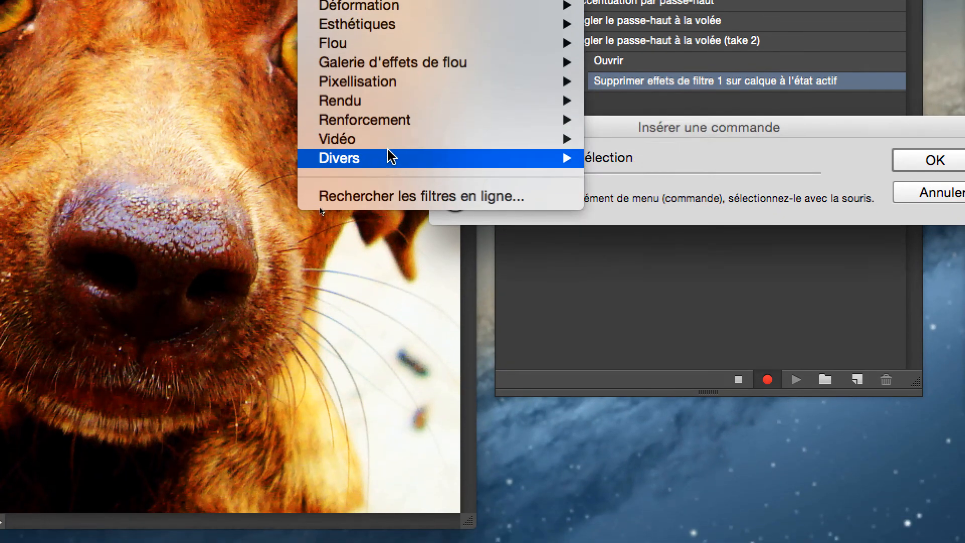
mouse_move(390, 158)
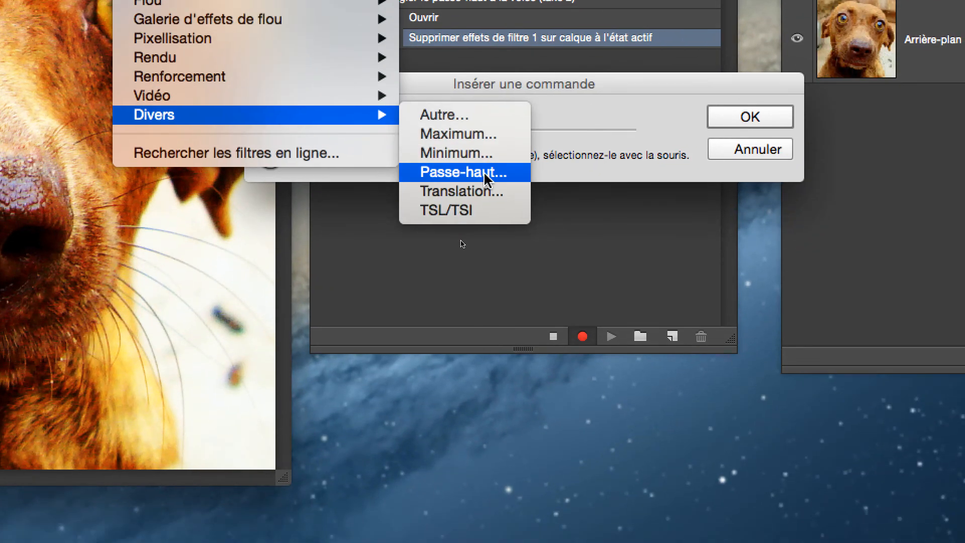
left_click(674, 212)
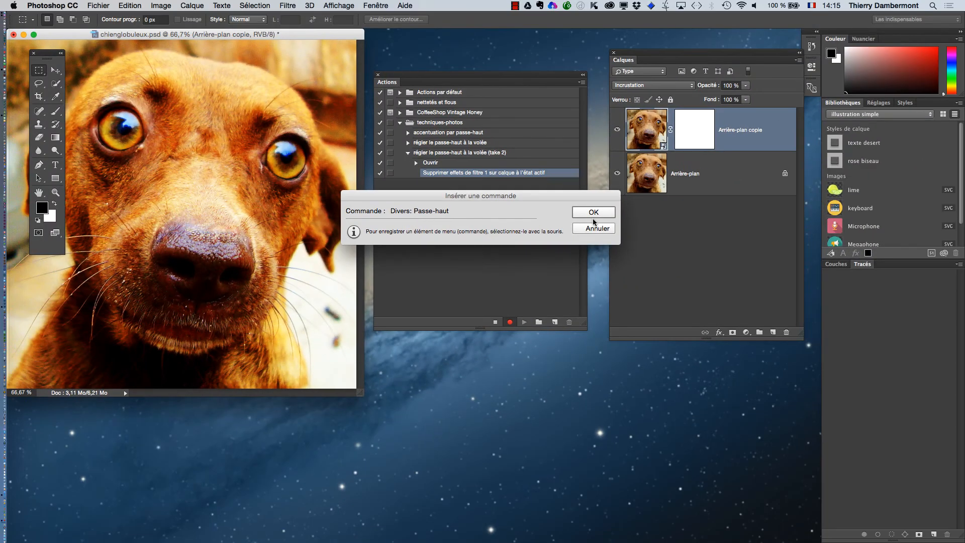
left_click(594, 213)
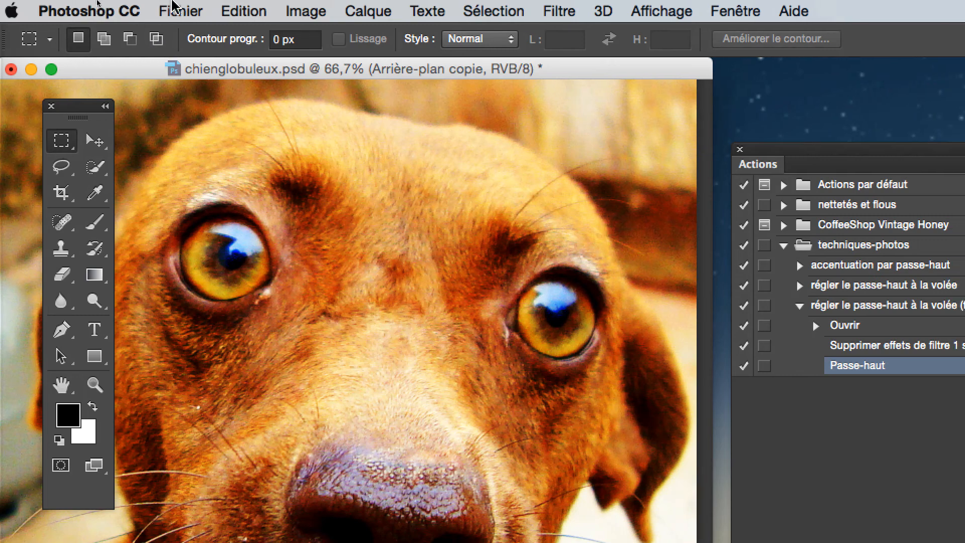
Record saving chienglobuleux.psd to the Bureau folder in Photoshop format with Enregistrer sous, and stop recording
left_click(178, 10)
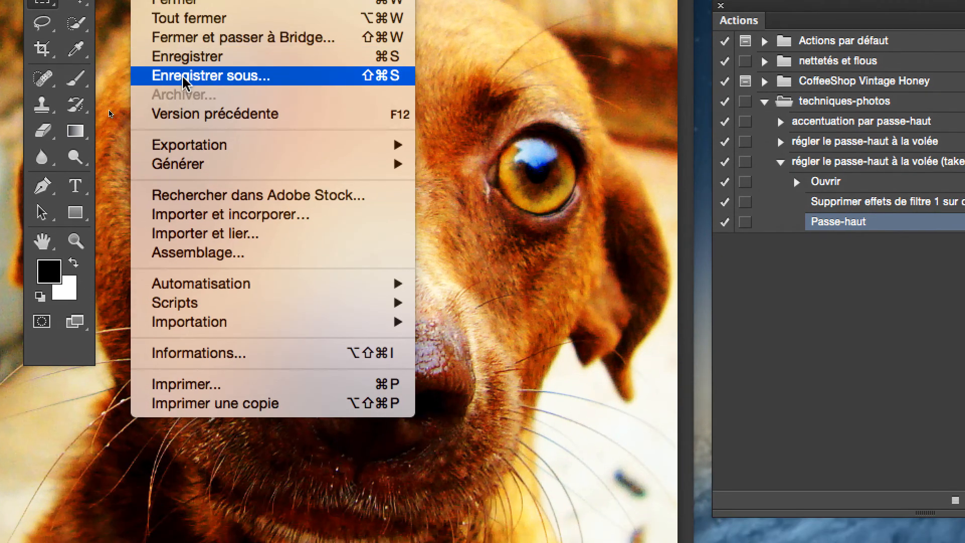
left_click(183, 77)
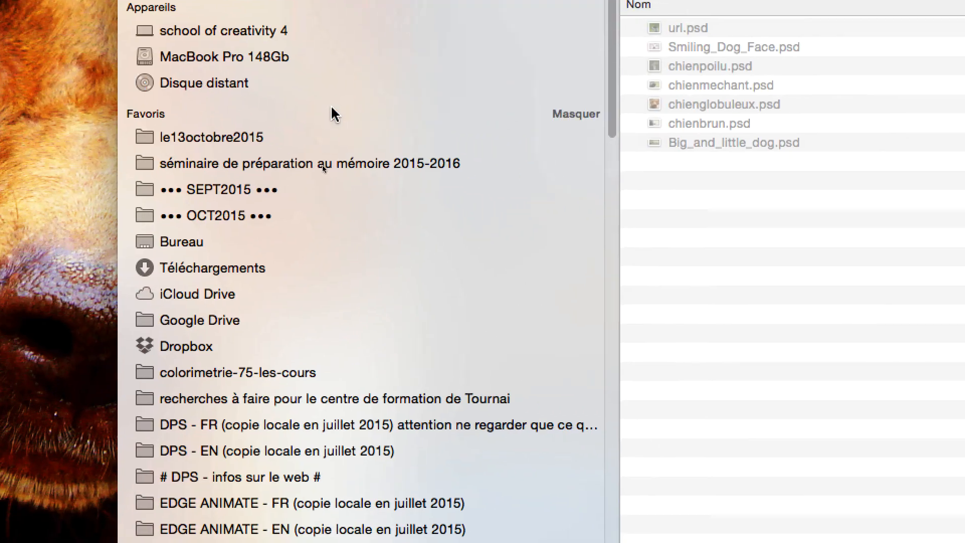
left_click(263, 245)
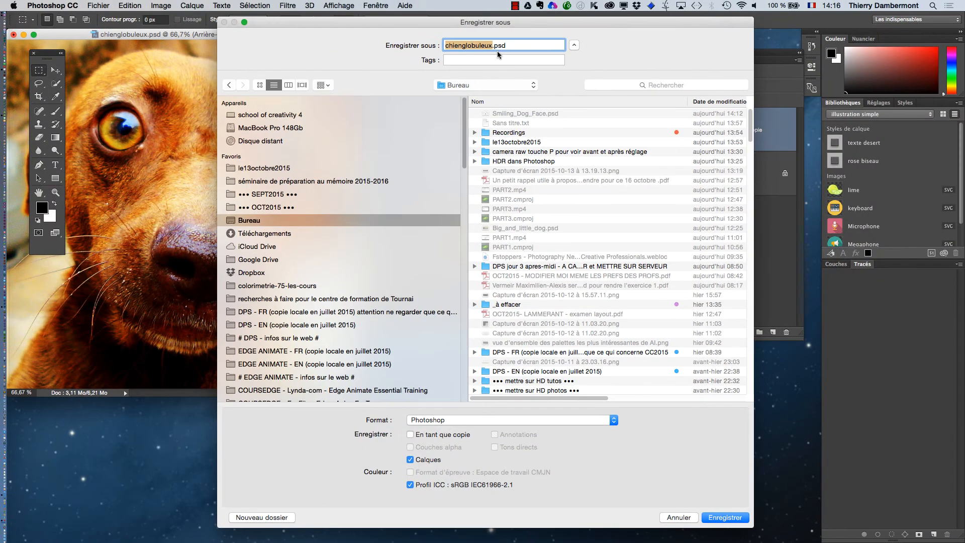
left_click(723, 517)
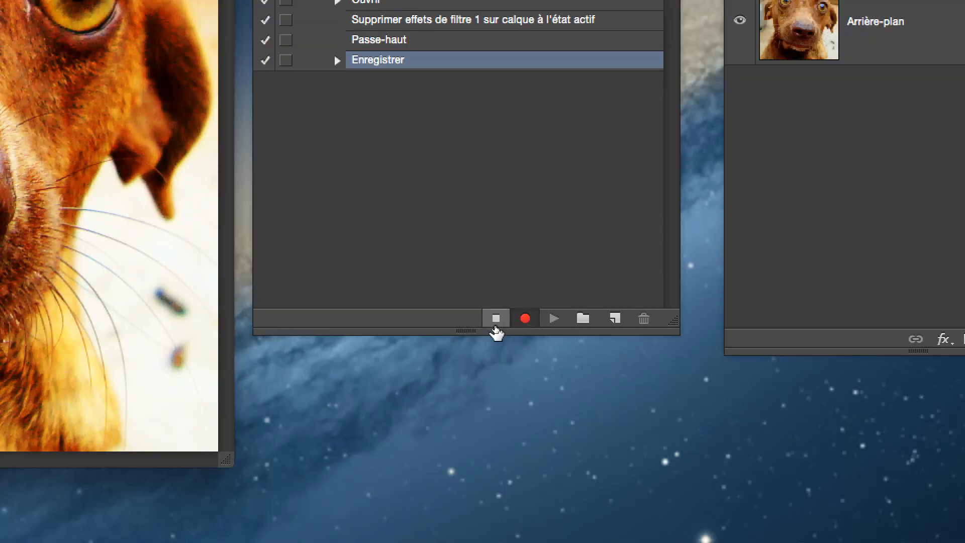
left_click(495, 323)
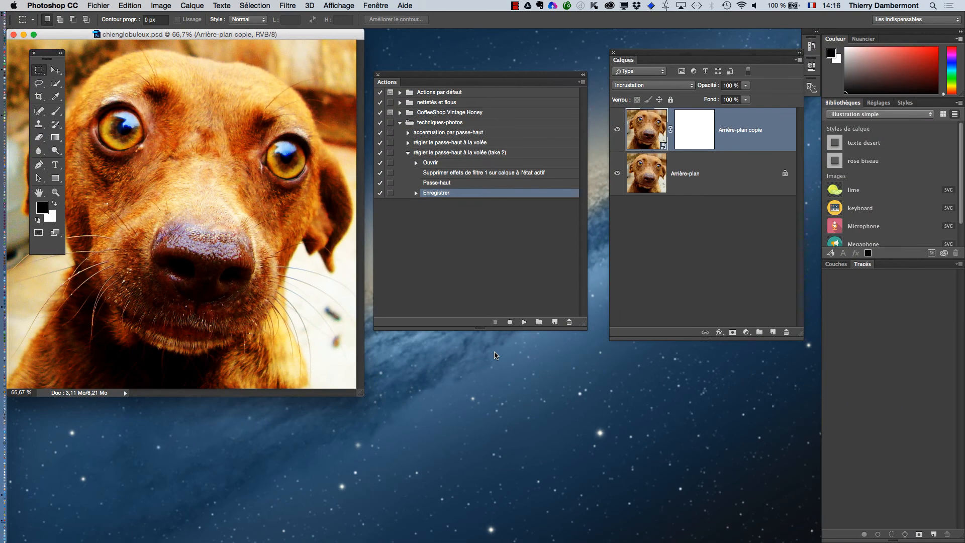
Delete the recorded Enregistrer command from the take 2 action and resume recording after Passe-haut
key("super+shift+2")
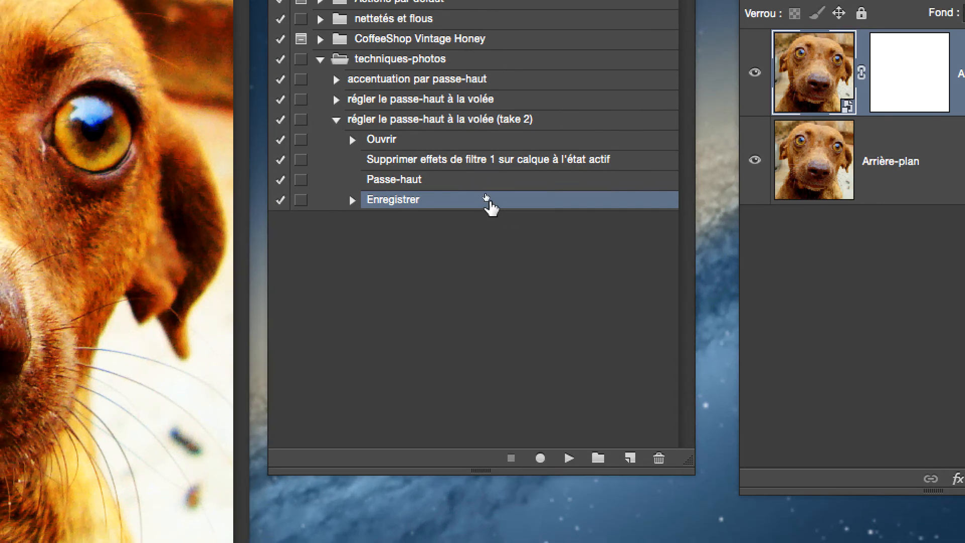
left_click_drag(490, 204, 659, 458)
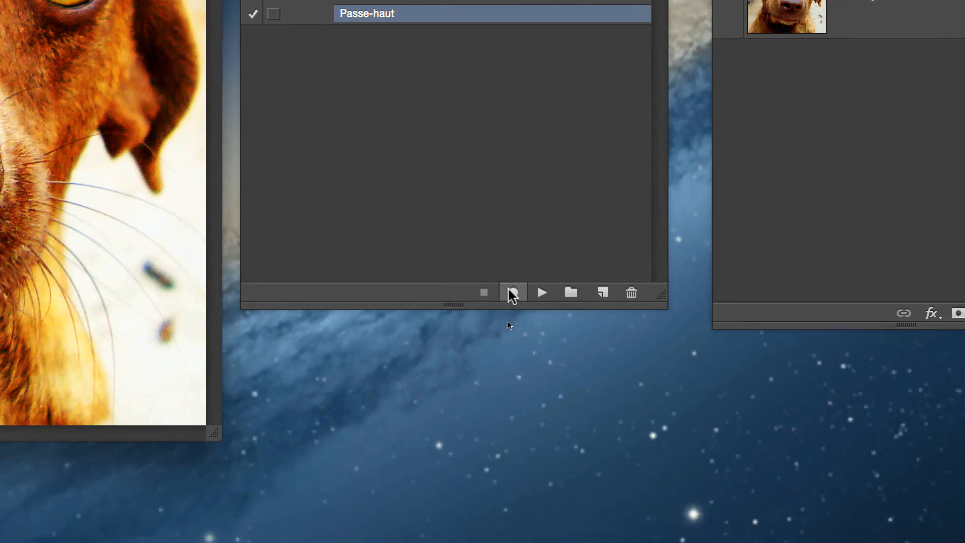
left_click(601, 470)
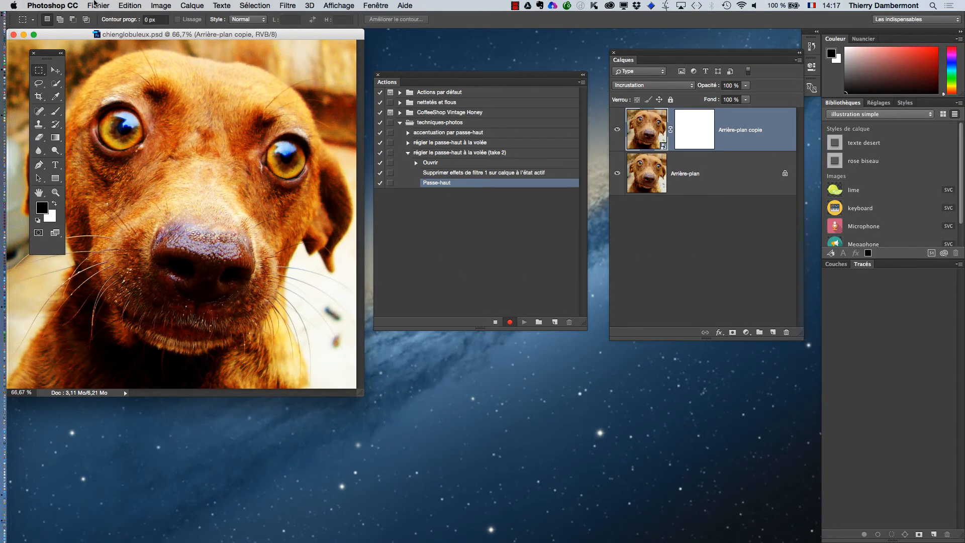
Record saving chienglobuleux.psd under its existing name in Bureau, replacing the existing file, and stop recording
left_click(99, 6)
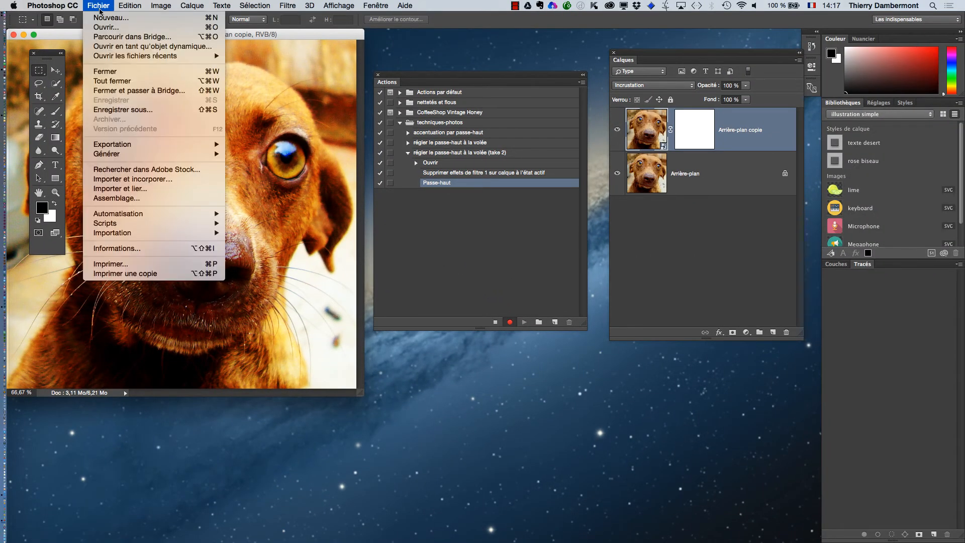
left_click(137, 110)
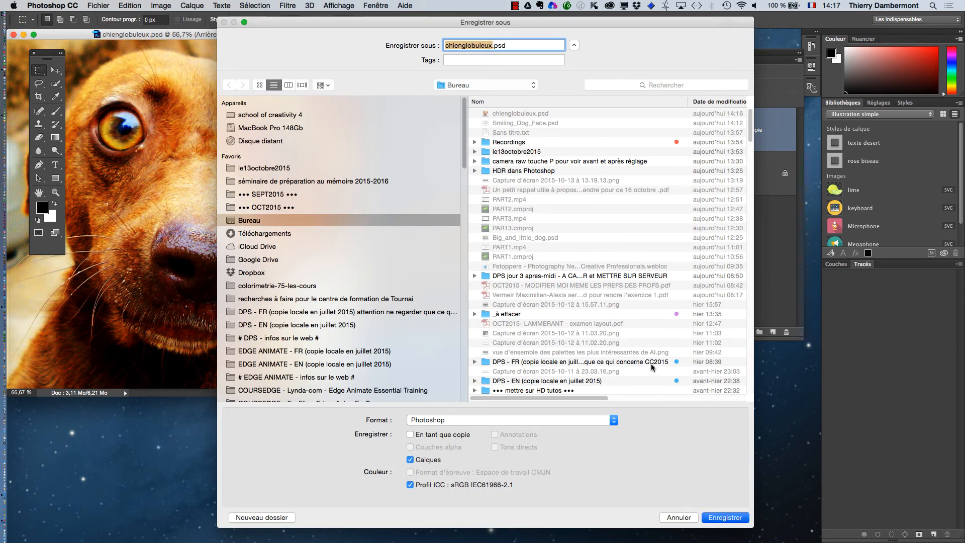
key("Return")
left_click(565, 89)
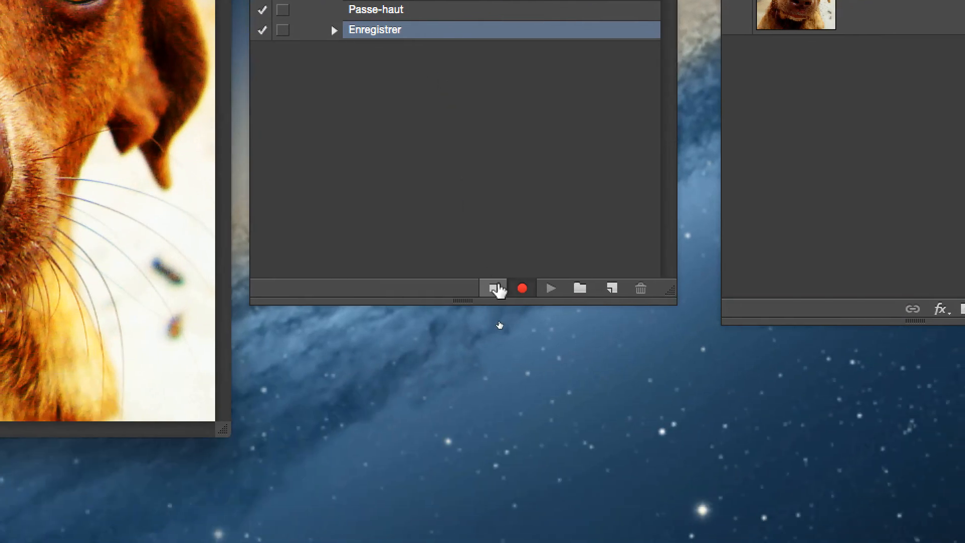
left_click(535, 448)
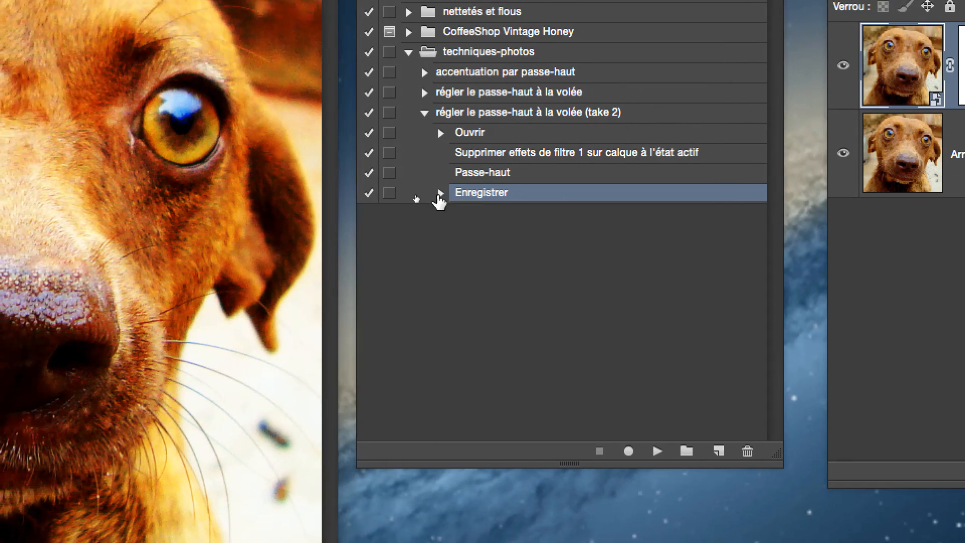
Examine the recorded Ouvrir and Enregistrer details and the order of the take 2 action's commands, and collapse the action
left_click(441, 193)
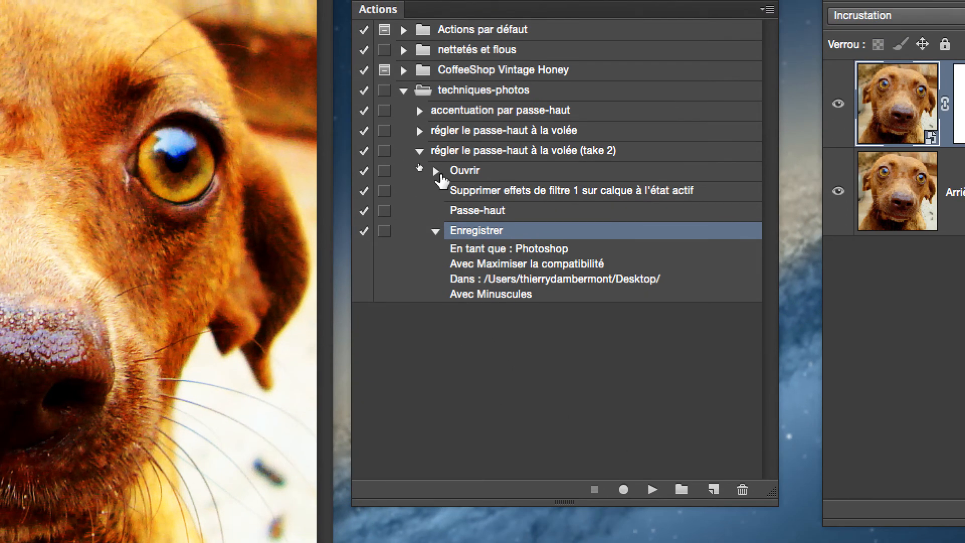
left_click(441, 133)
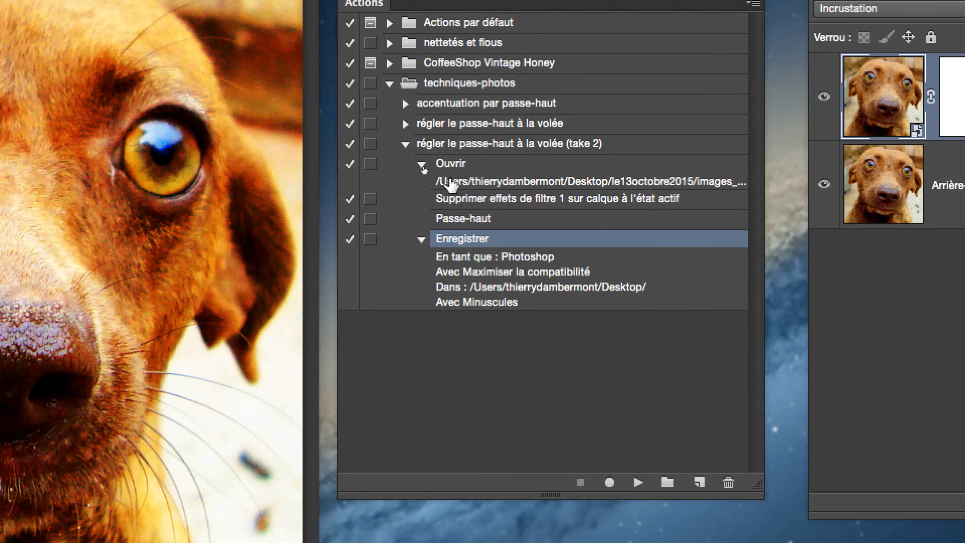
left_click(437, 173)
left_click(438, 197)
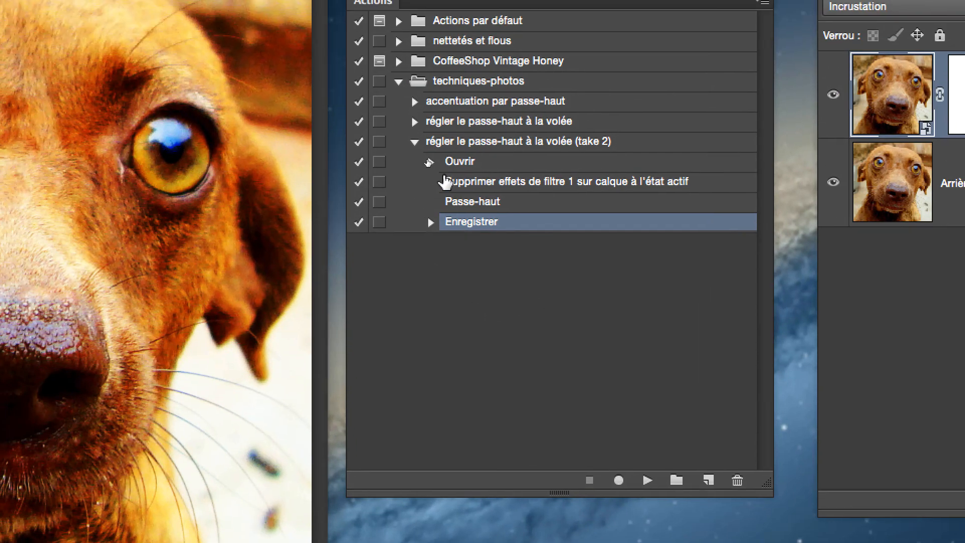
left_click(460, 162)
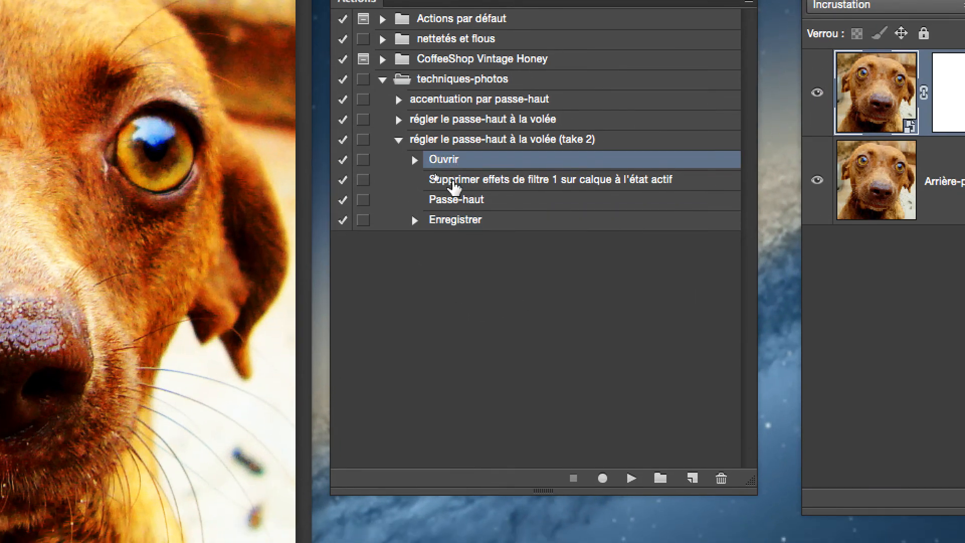
left_click(453, 184)
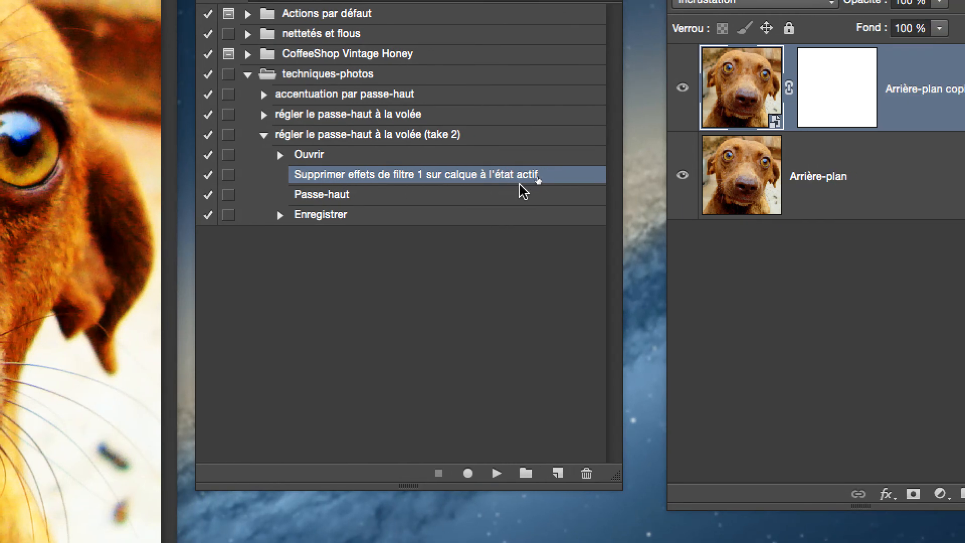
left_click(323, 196)
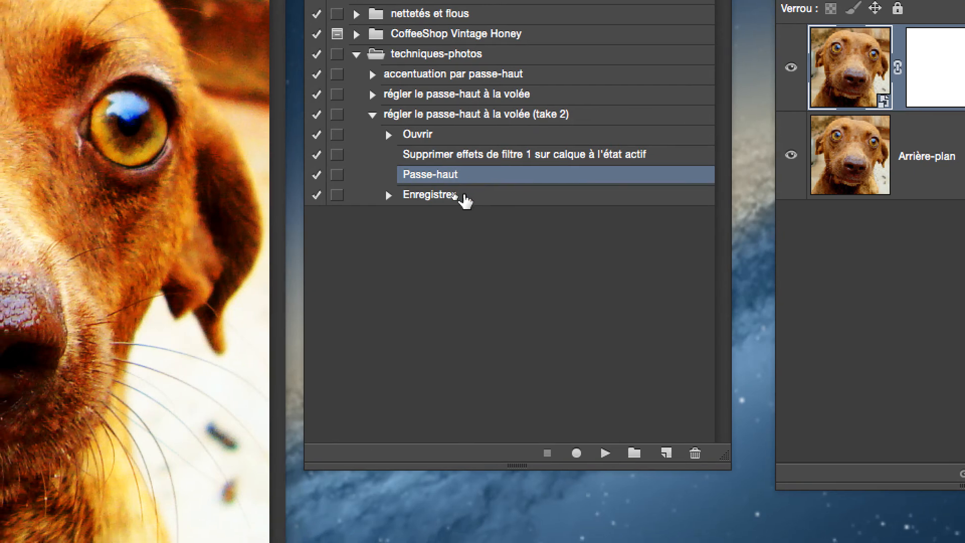
left_click(465, 200)
left_click(520, 232)
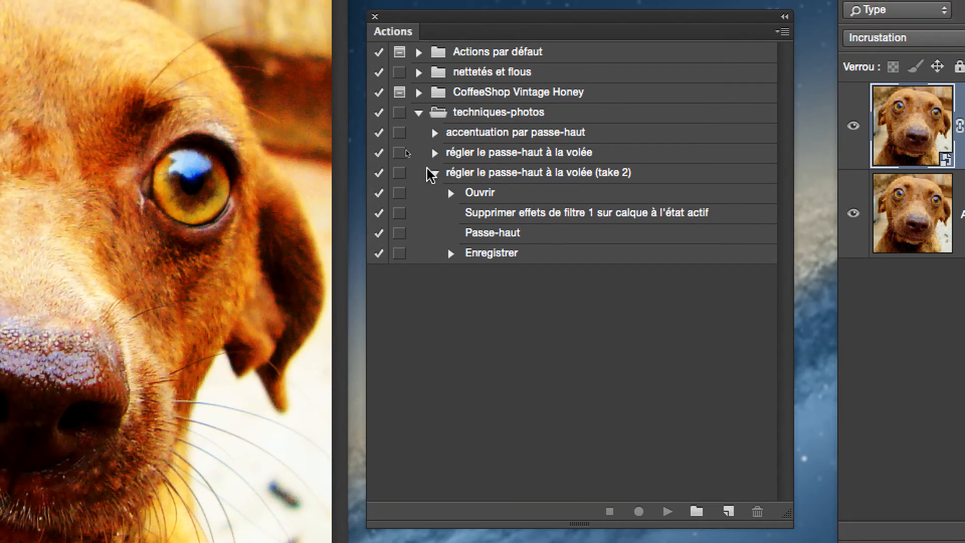
left_click(337, 97)
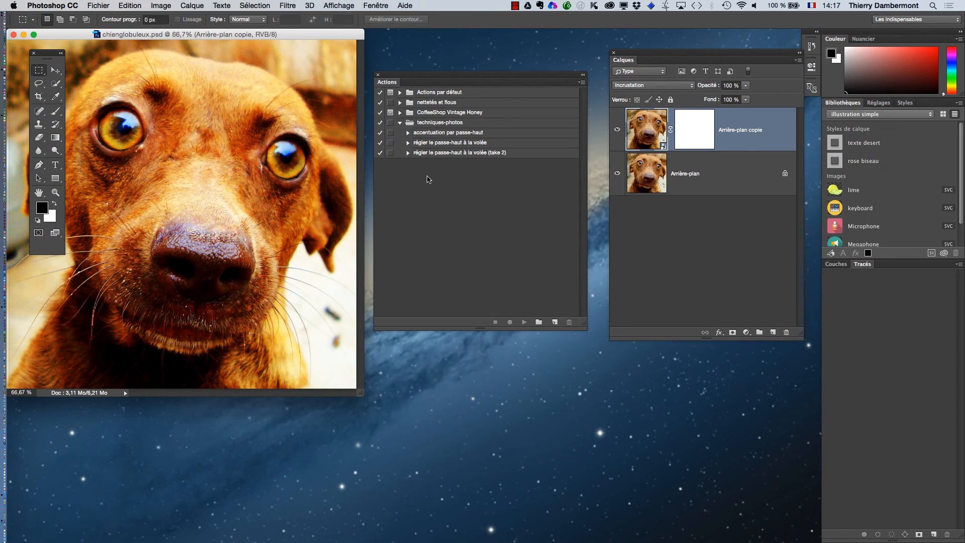
Close chienglobuleux.psd and set up Traitement par lots with the techniques-photos set and the action "régler le passe-haut à la volée (take 2)"
left_click(13, 34)
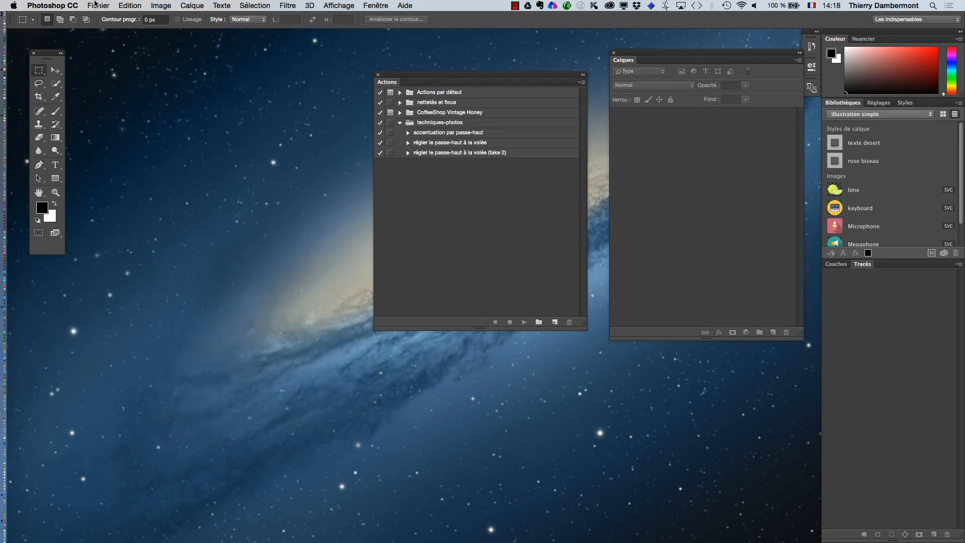
left_click(97, 5)
mouse_move(125, 220)
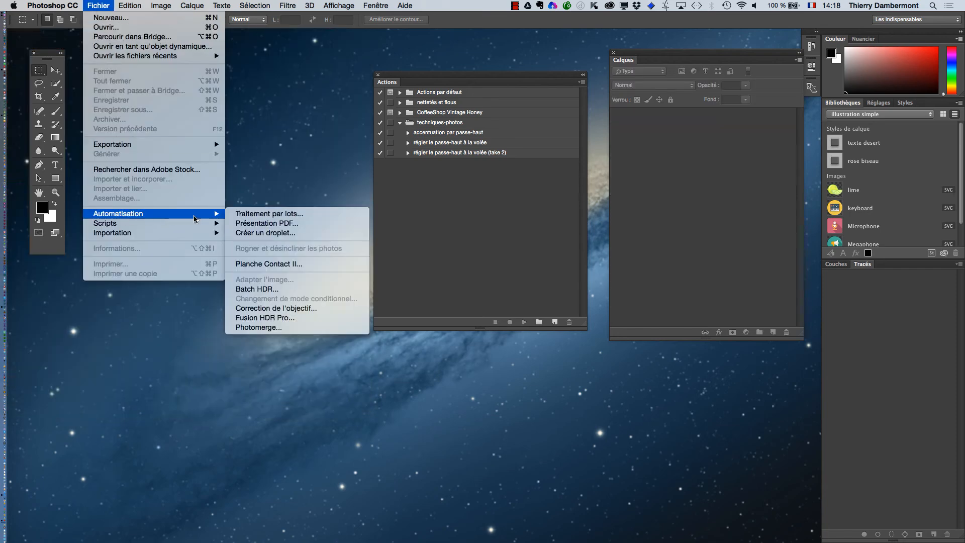
left_click(266, 212)
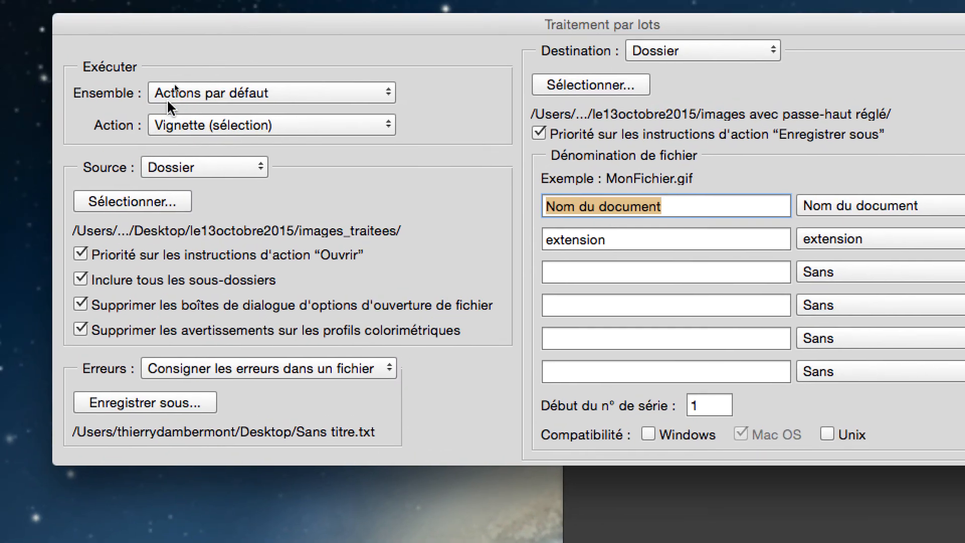
left_click(169, 103)
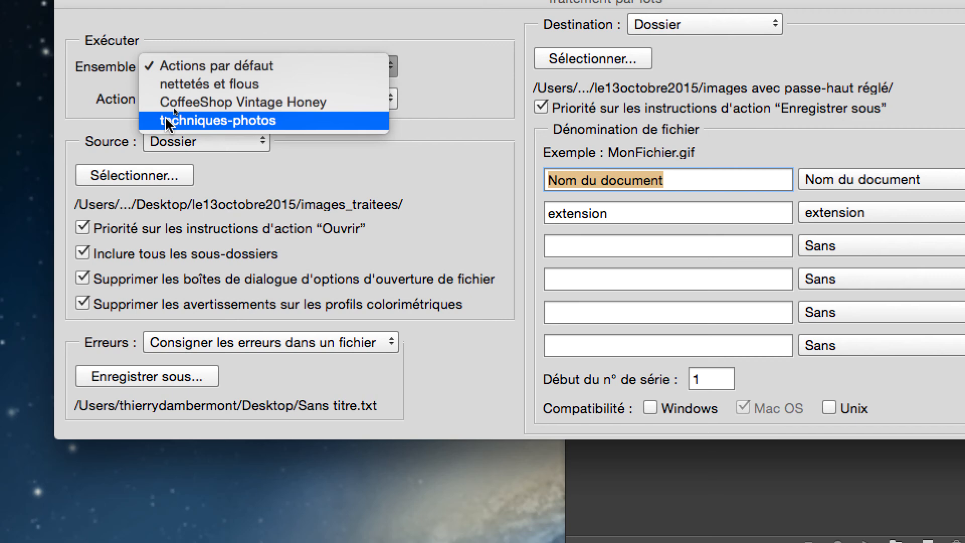
left_click(166, 147)
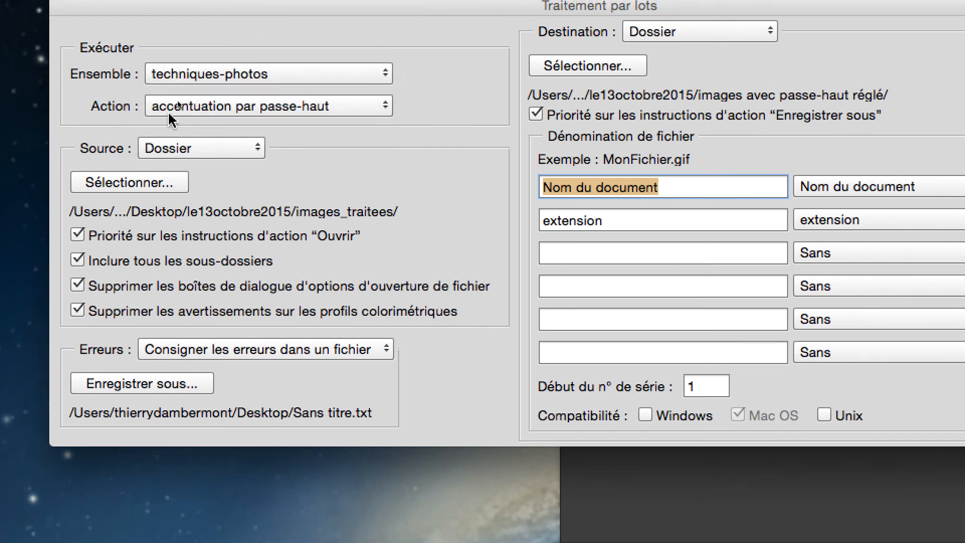
left_click(176, 103)
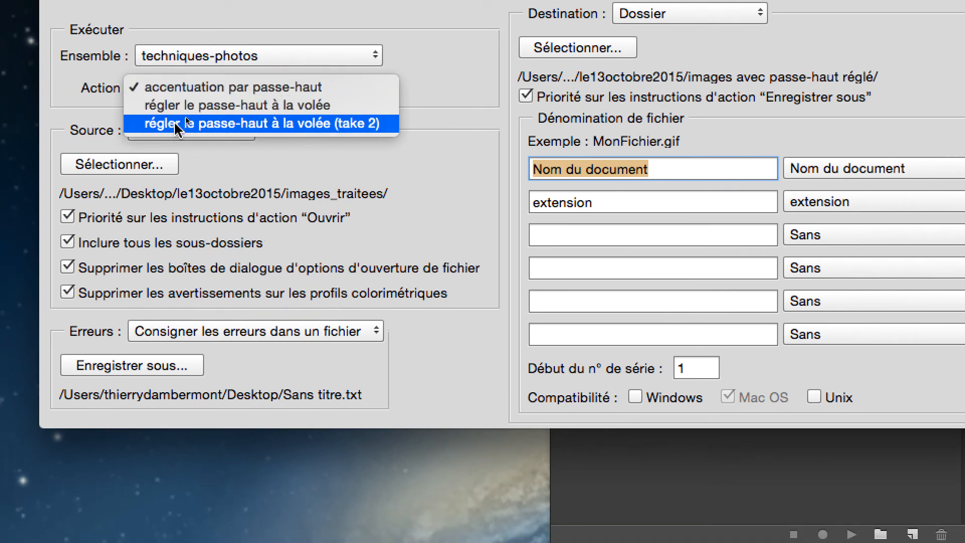
left_click(175, 123)
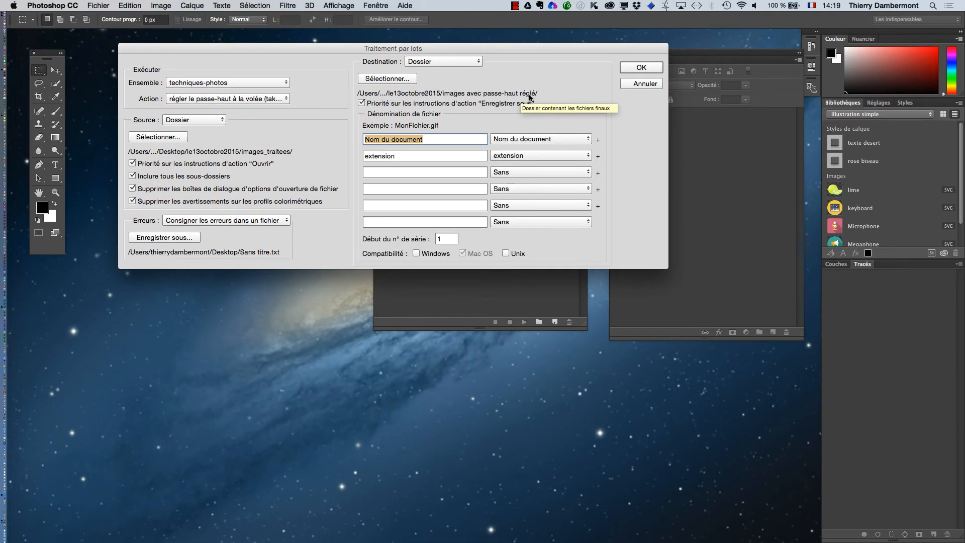
Switch to the Finder and expand the "images avec passe-haut réglé" folder in le13octobre2015 to check its contents
key("super+Tab")
left_click(423, 291)
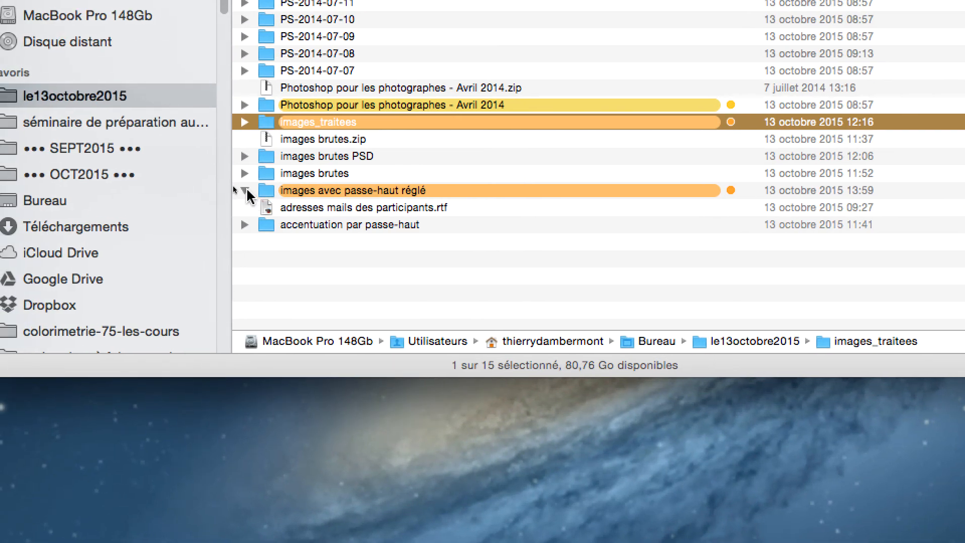
Open the "images avec passe-haut réglé" folder in the Finder, and return to Photoshop to launch the configured batch process
left_click(280, 192)
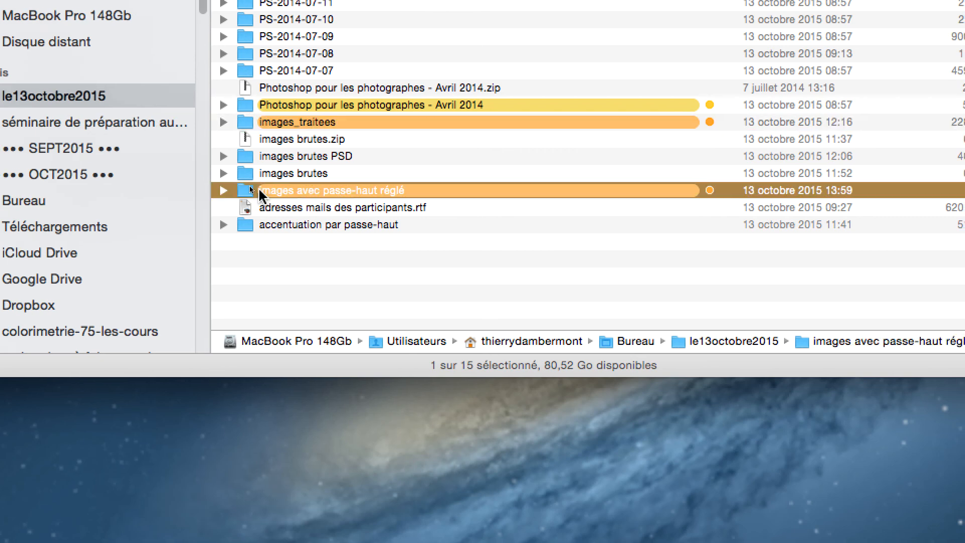
double_click(259, 191)
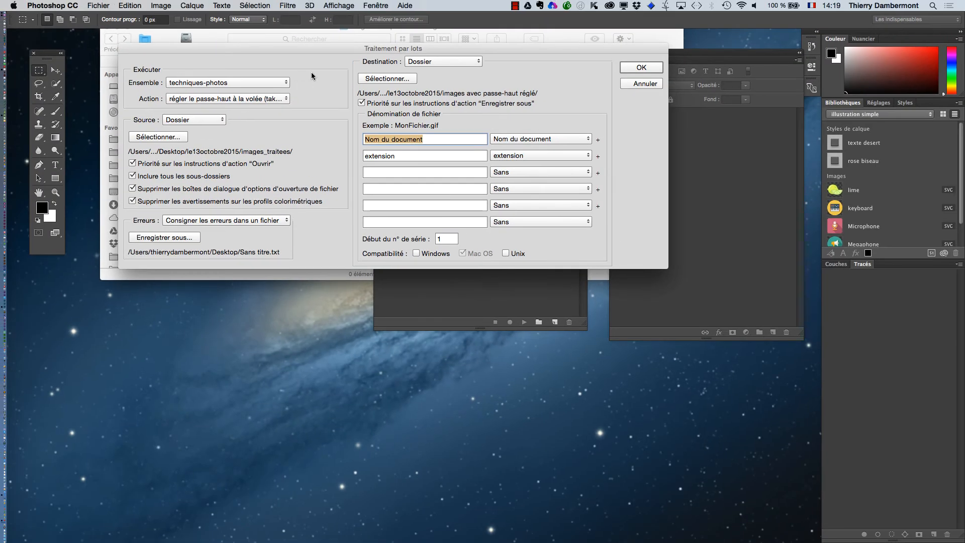
left_click(641, 68)
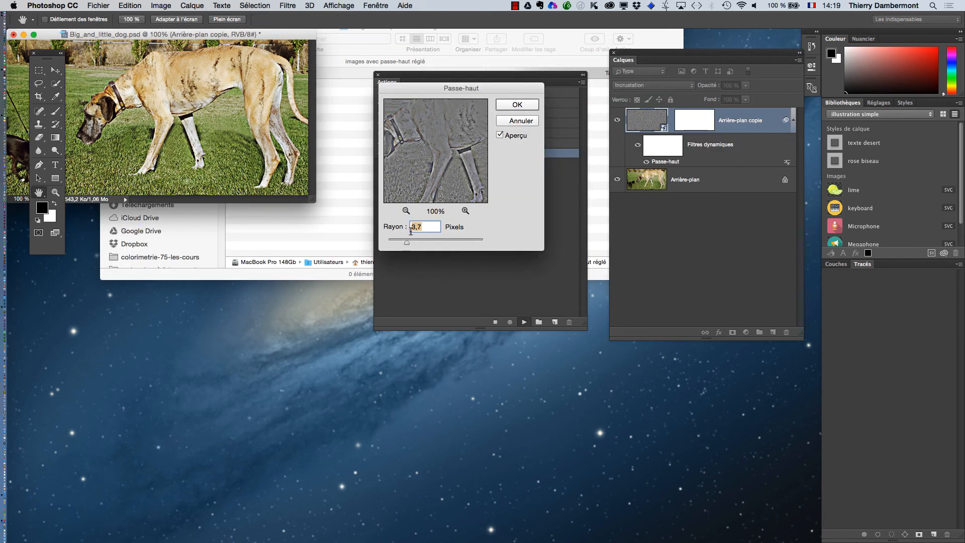
Move the Passe-haut dialog clear of the dog and apply a 4,1-pixel radius to Big_and_little_dog.psd
left_click_drag(391, 243, 389, 243)
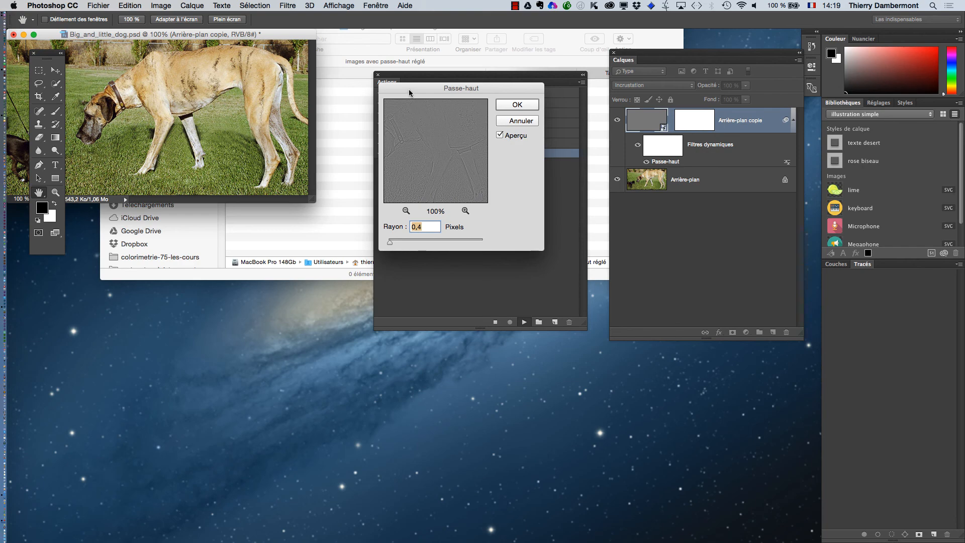
left_click_drag(409, 92, 355, 106)
left_click_drag(352, 253, 356, 255)
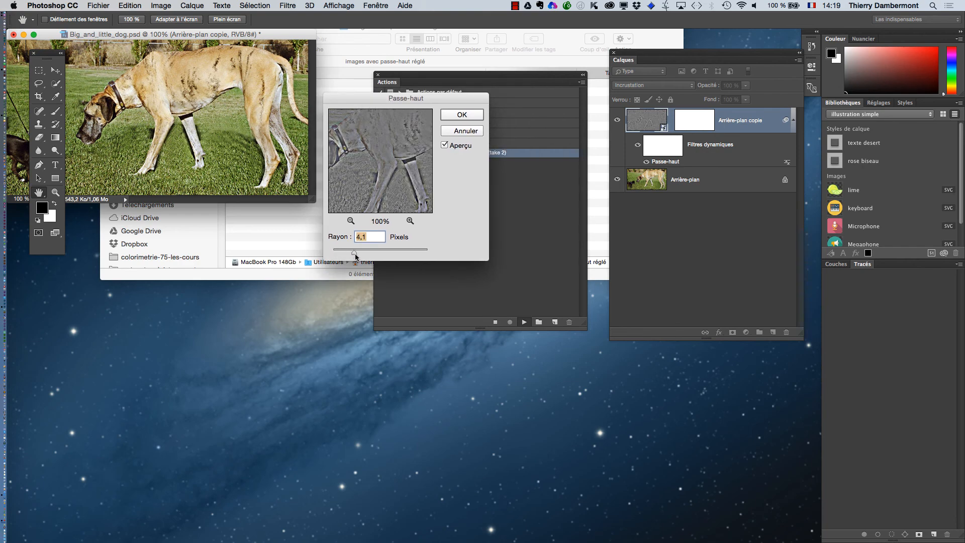
left_click(450, 116)
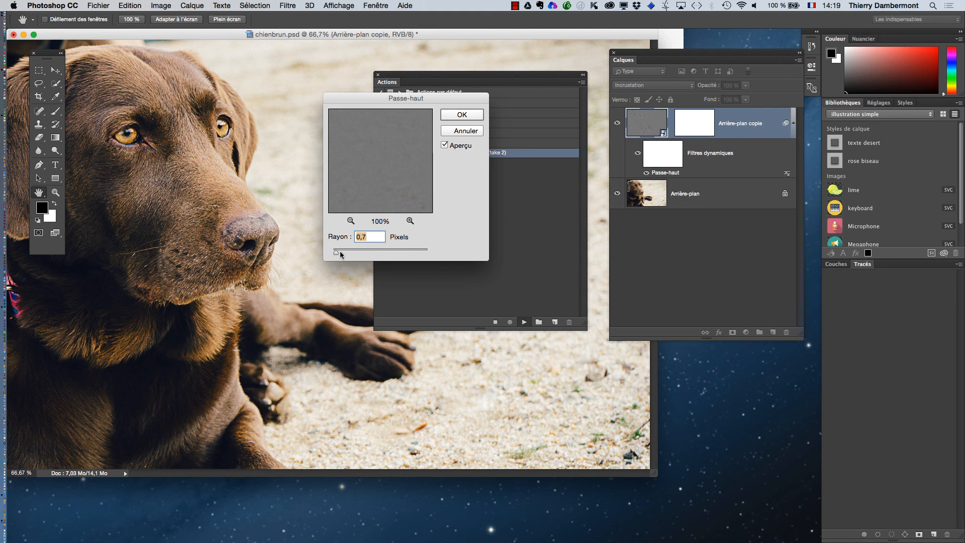
Adjust and apply the Passe-haut radius for chienbrun.psd and chienglobuleux.psd, judging each by its preview
left_click_drag(340, 255, 355, 255)
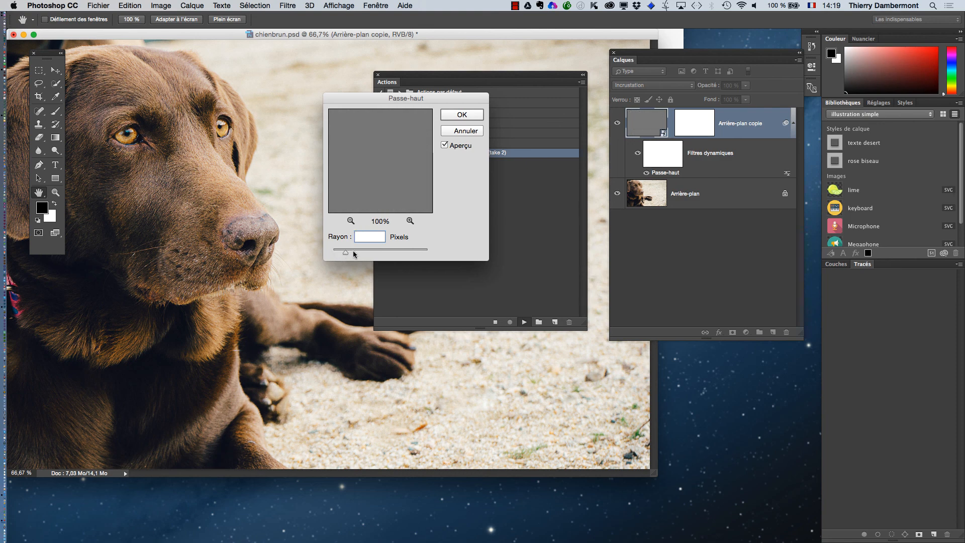
left_click(451, 116)
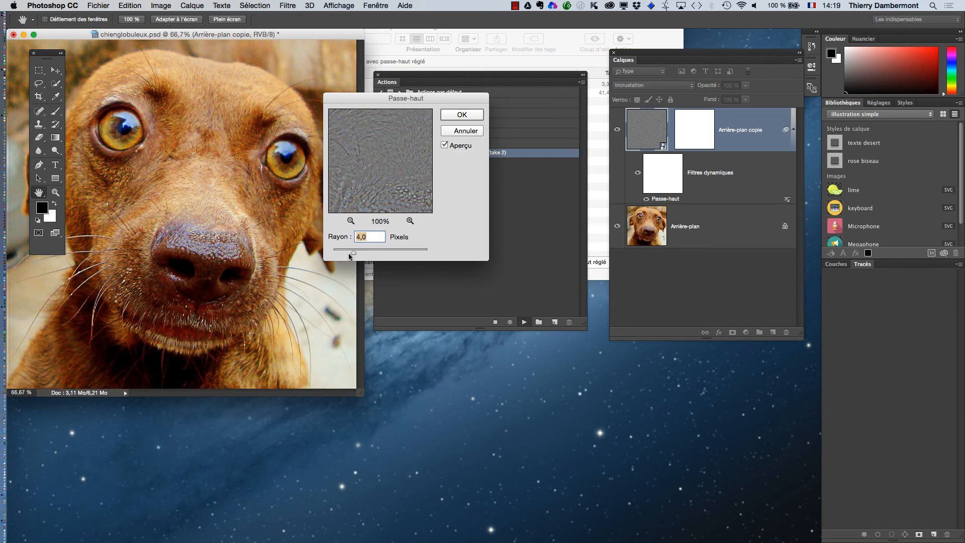
left_click_drag(330, 253, 355, 253)
left_click(467, 115)
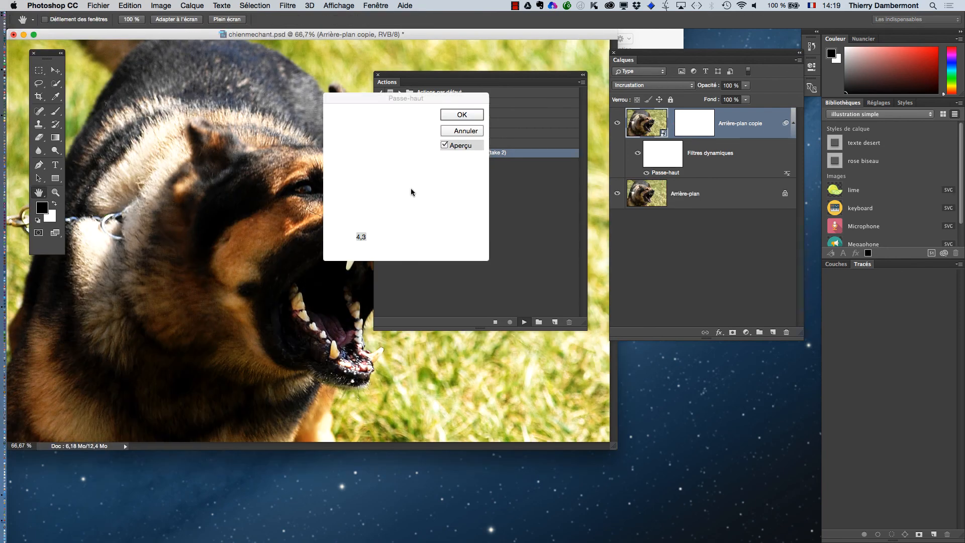
Move the Passe-haut dialog clear of the dog's head and apply a 2,6-pixel radius to chienmechant.psd
left_click_drag(359, 101, 532, 192)
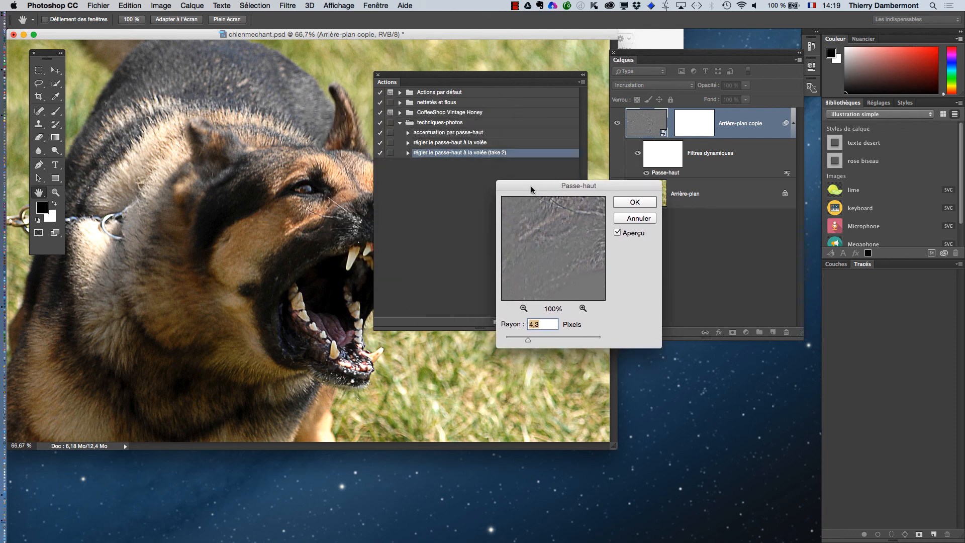
mouse_move(518, 347)
left_mouse_down()
mouse_move(509, 346)
mouse_move(521, 345)
left_mouse_up()
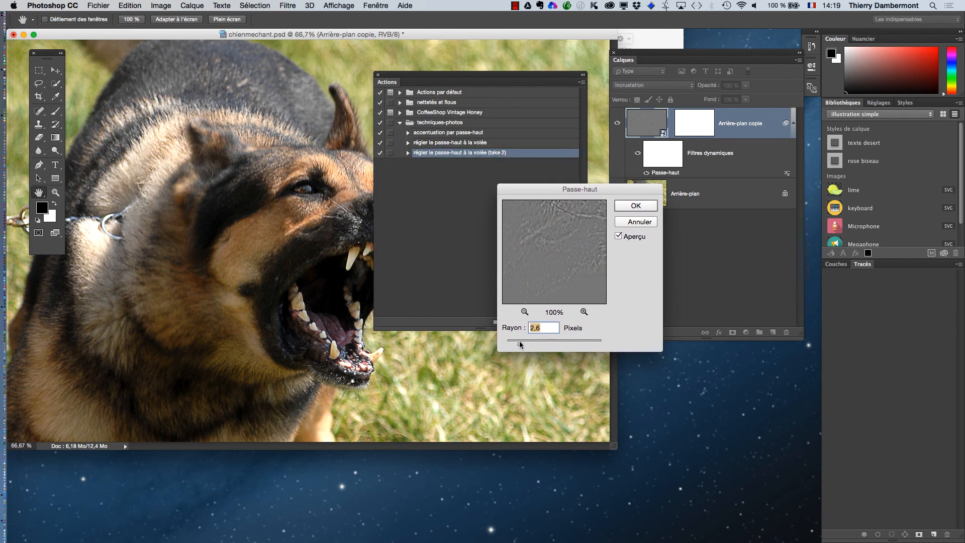
left_click(636, 206)
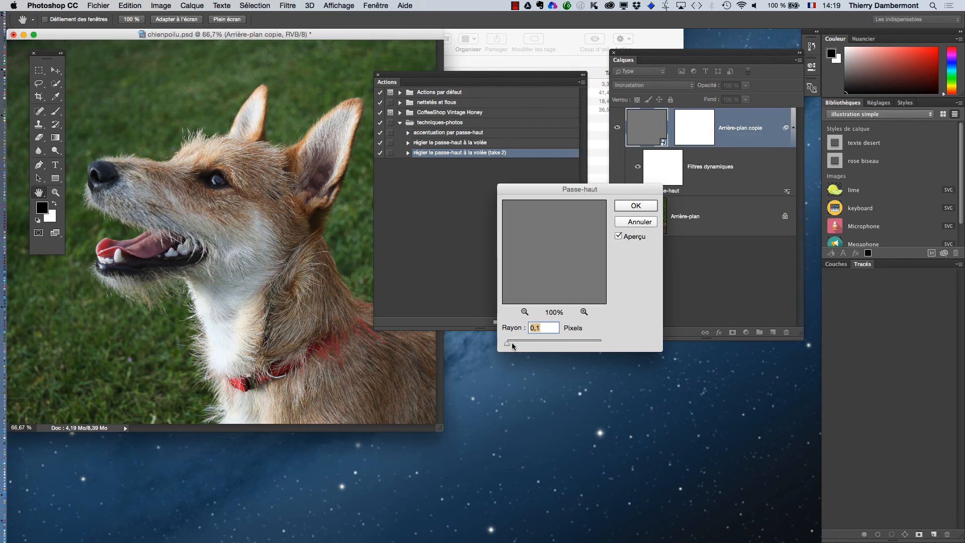
Adjust and apply the Passe-haut radius for the remaining batch images chienpoilu.psd, Smiling_Dog_Face.psd and url.psd
left_click(635, 205)
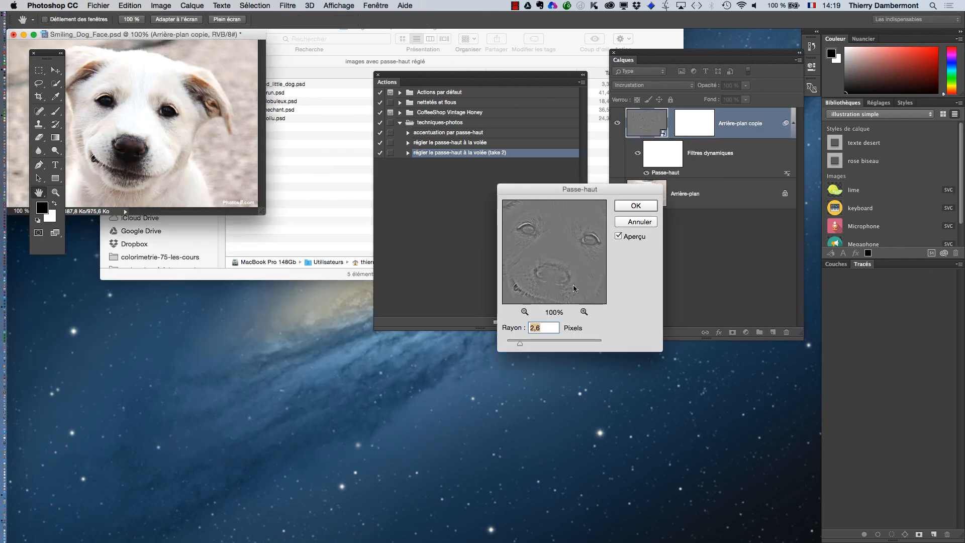
left_click_drag(514, 348, 531, 345)
left_click(645, 206)
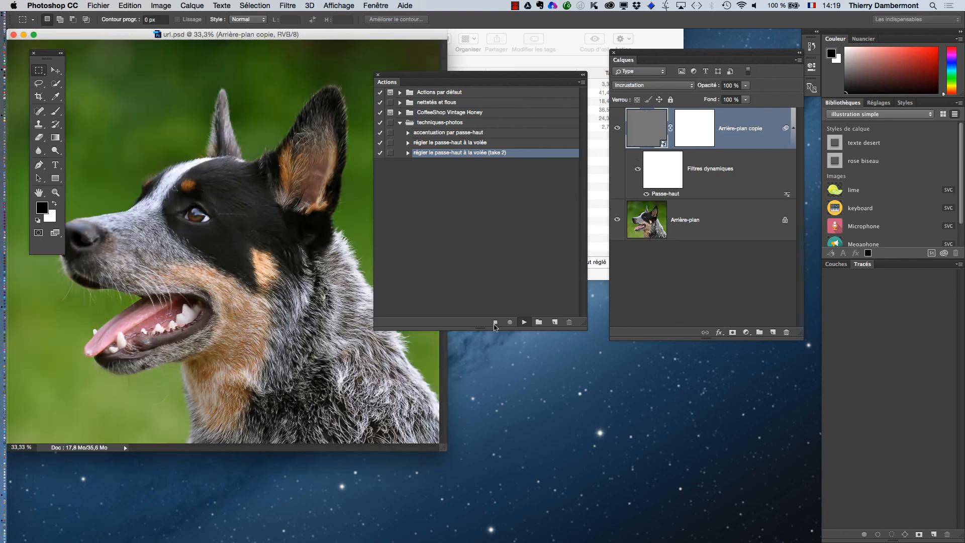
left_click_drag(514, 346, 528, 345)
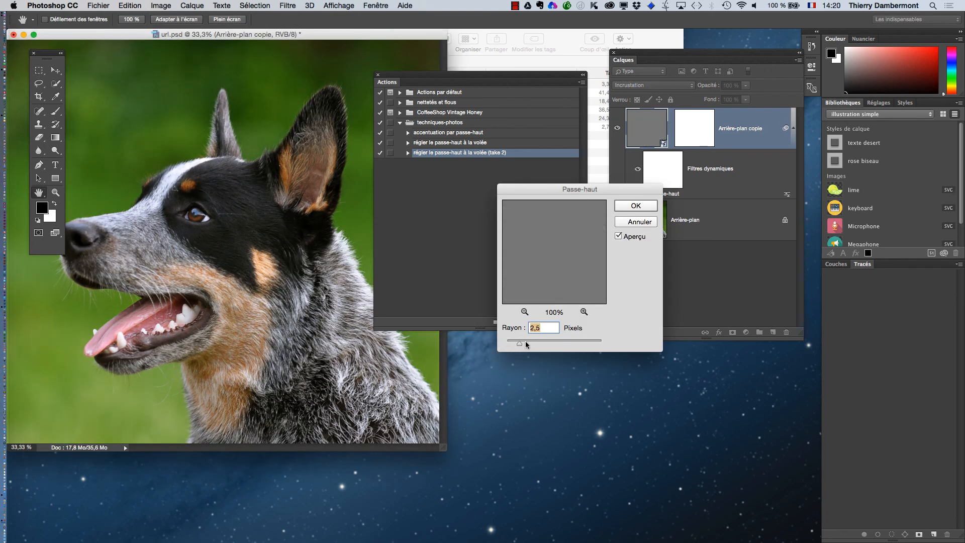
left_click(649, 206)
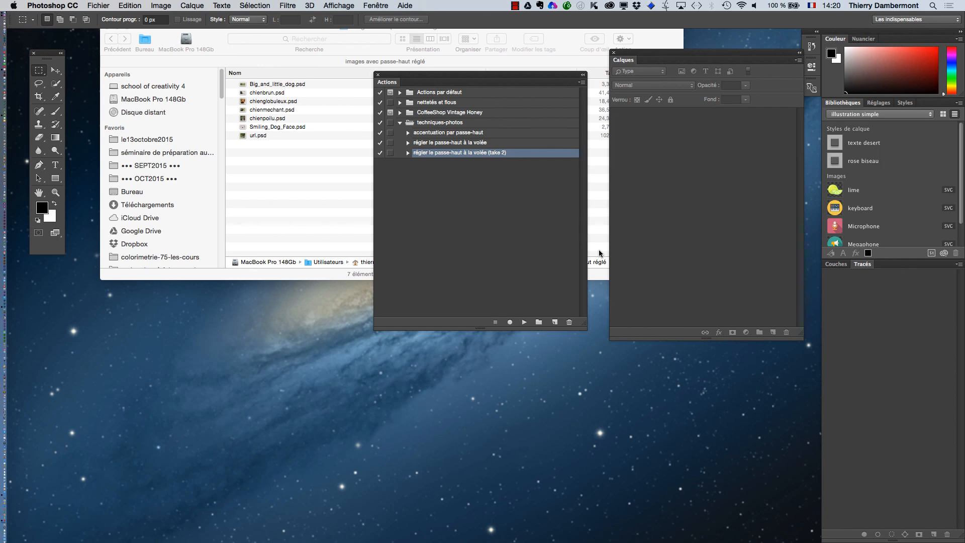
Switch to the Finder and check the processed PSD files and their modification times in "images avec passe-haut réglé"
left_click(599, 254)
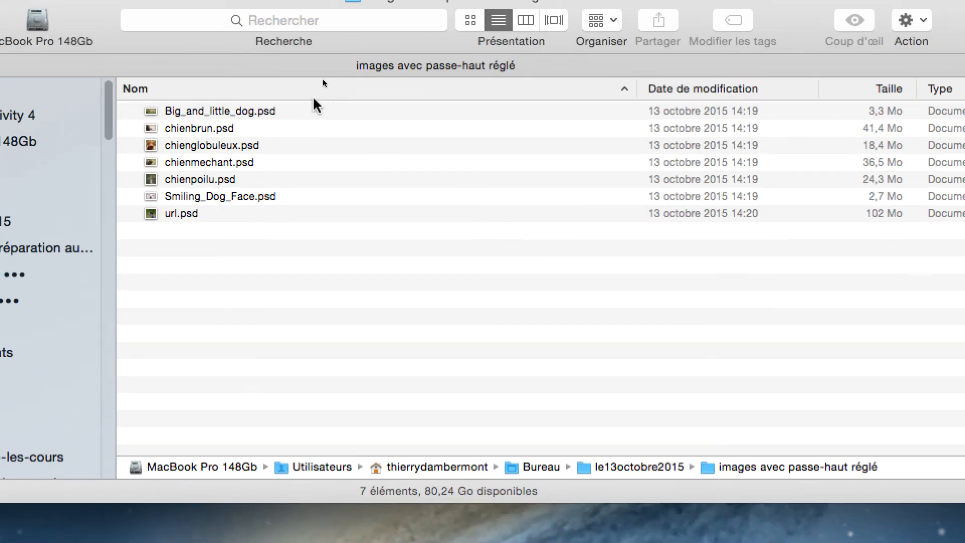
left_click(331, 25)
left_click(319, 60)
left_click(304, 159)
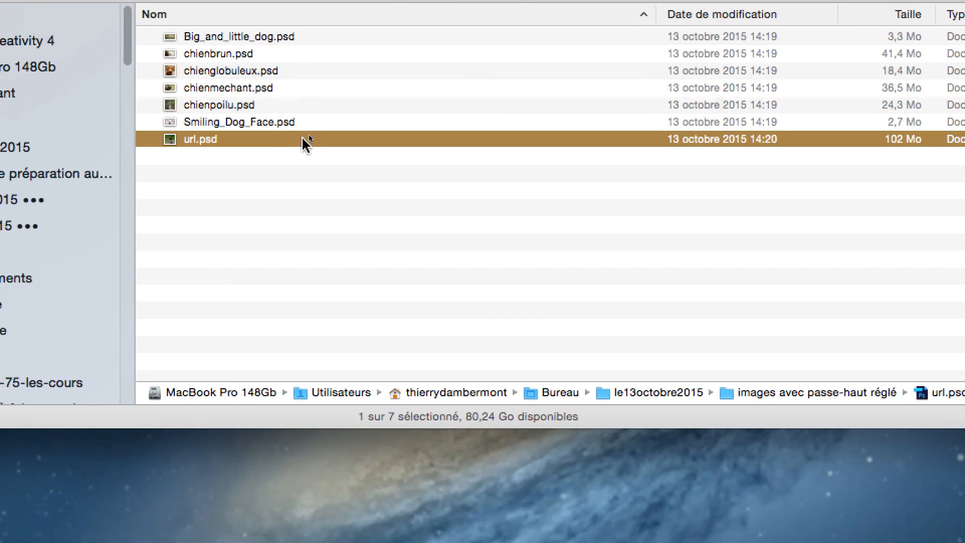
left_click(305, 142)
left_click(304, 107)
left_click(288, 91)
left_click(297, 106)
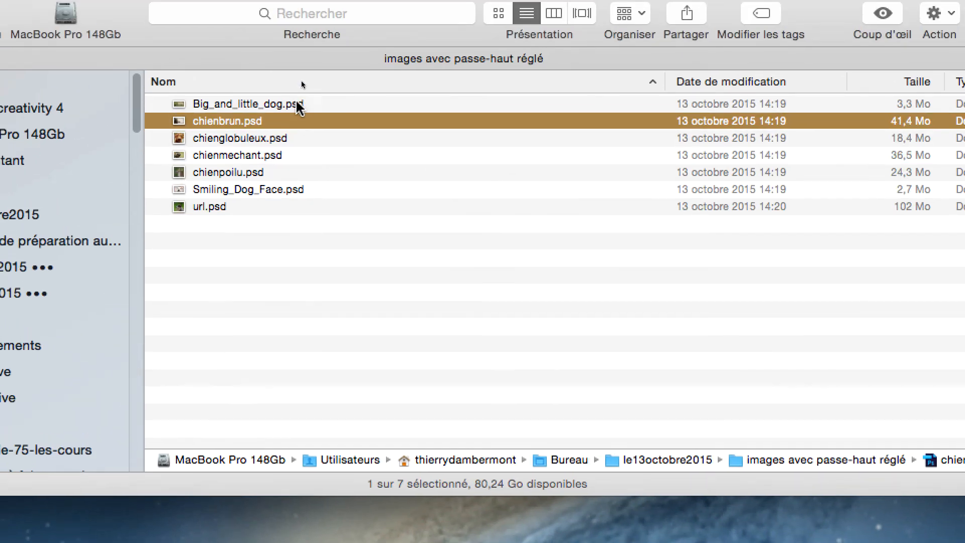
left_click(297, 89)
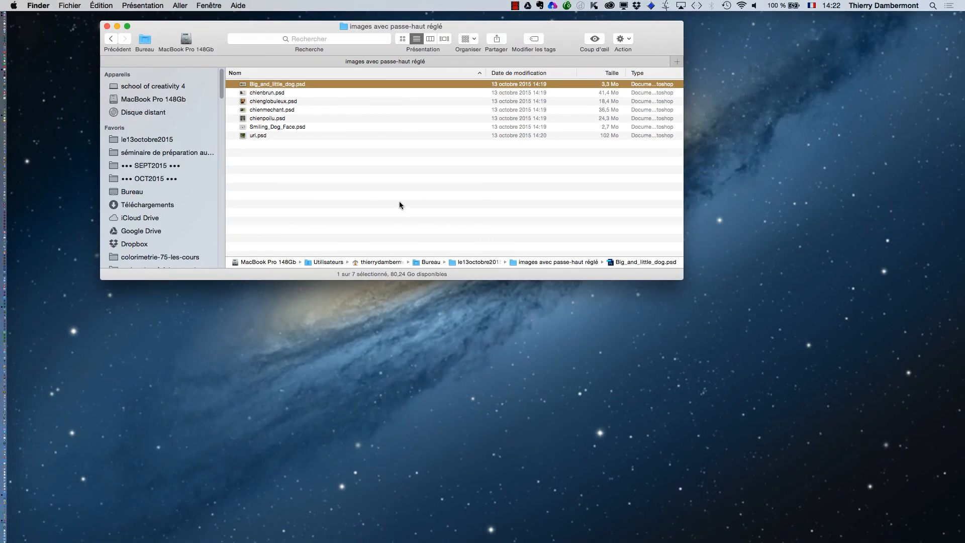
Open the batch error log Sans titre.txt from Bureau and examine its contents between the start and end lines
left_click(132, 192)
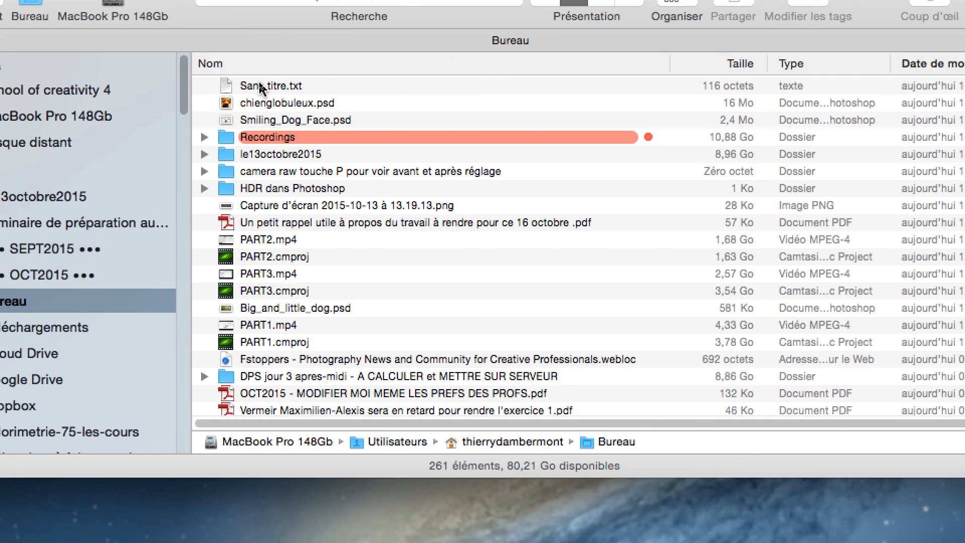
left_click(260, 86)
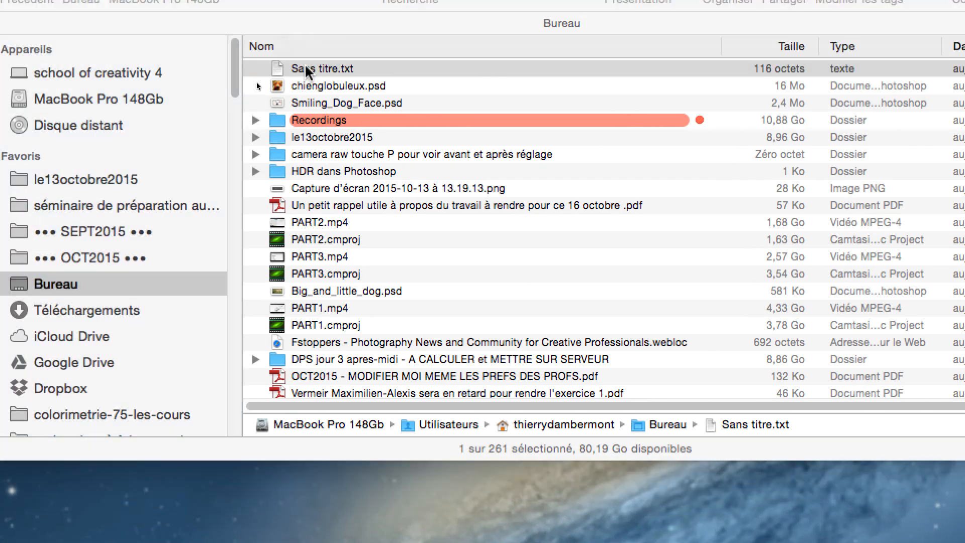
double_click(306, 70)
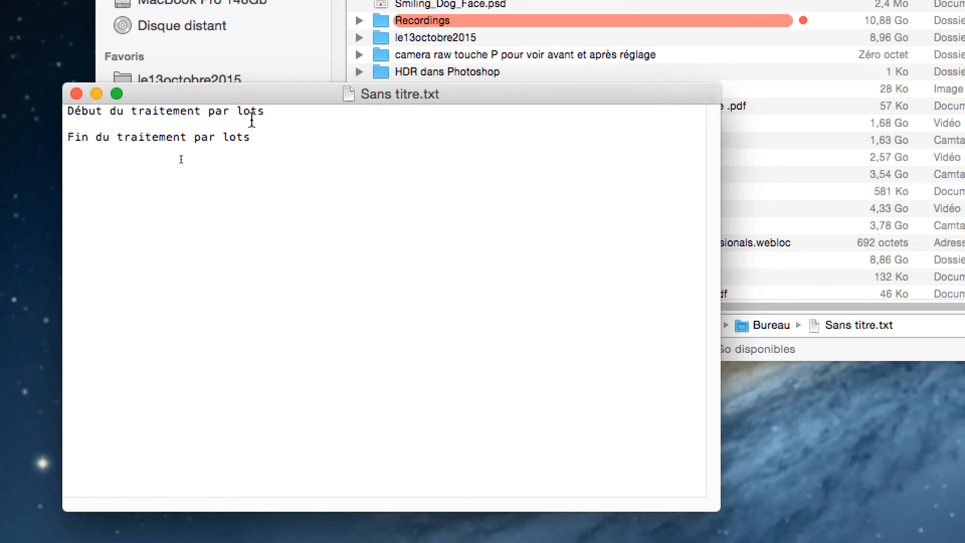
left_click_drag(350, 116, 153, 115)
left_click_drag(336, 141, 129, 124)
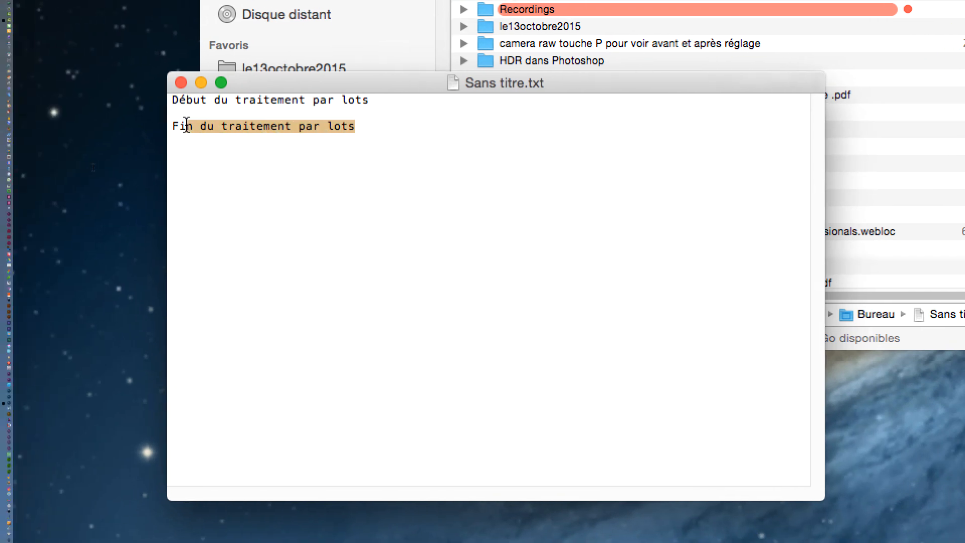
left_click(134, 113)
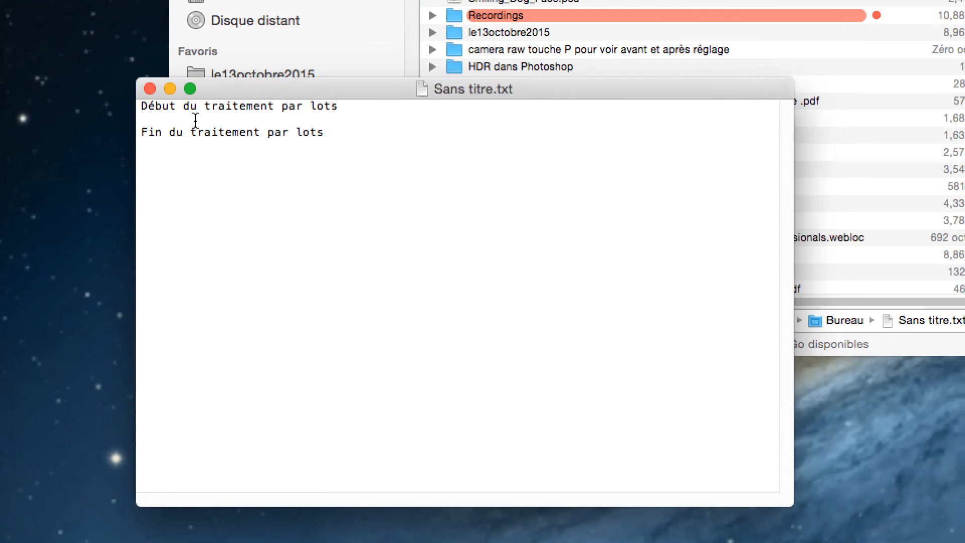